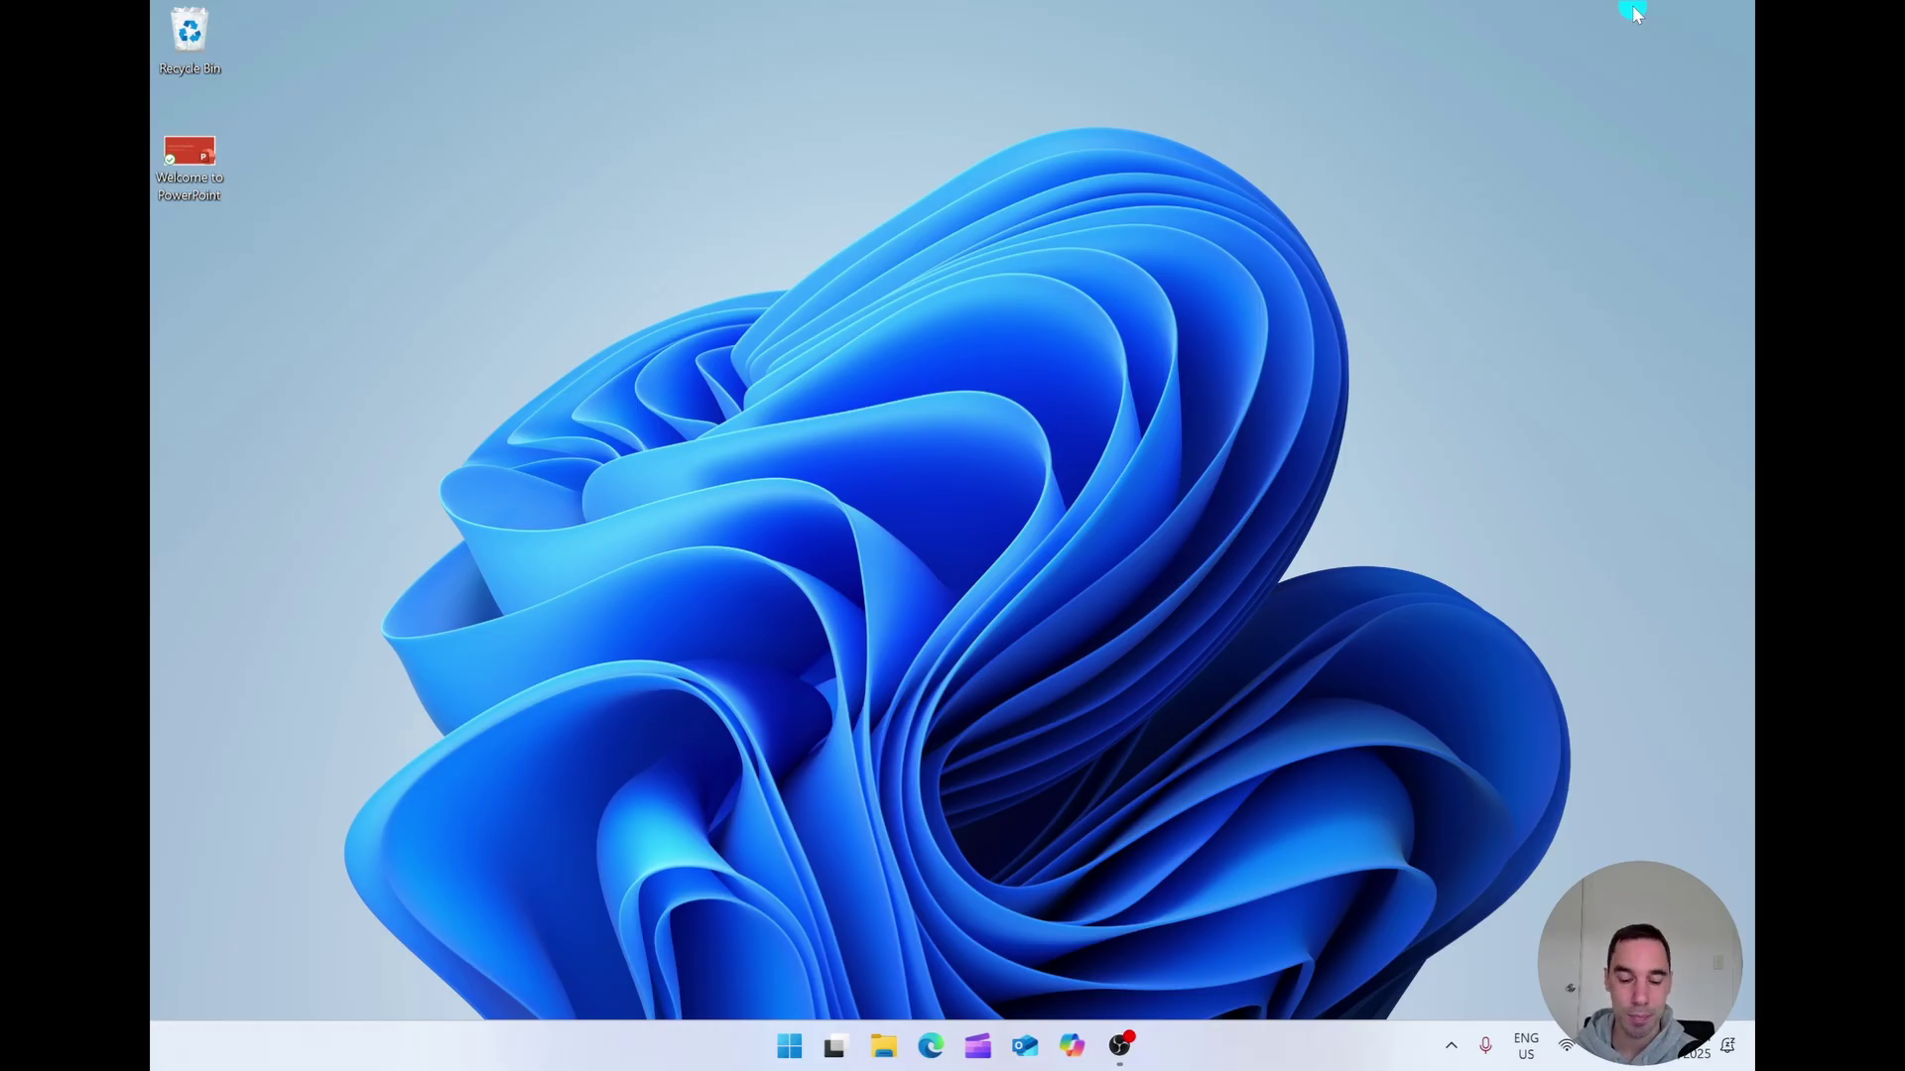
Search the Start menu for 'surface' so the Surface app shows as best match.
left_click(791, 1046)
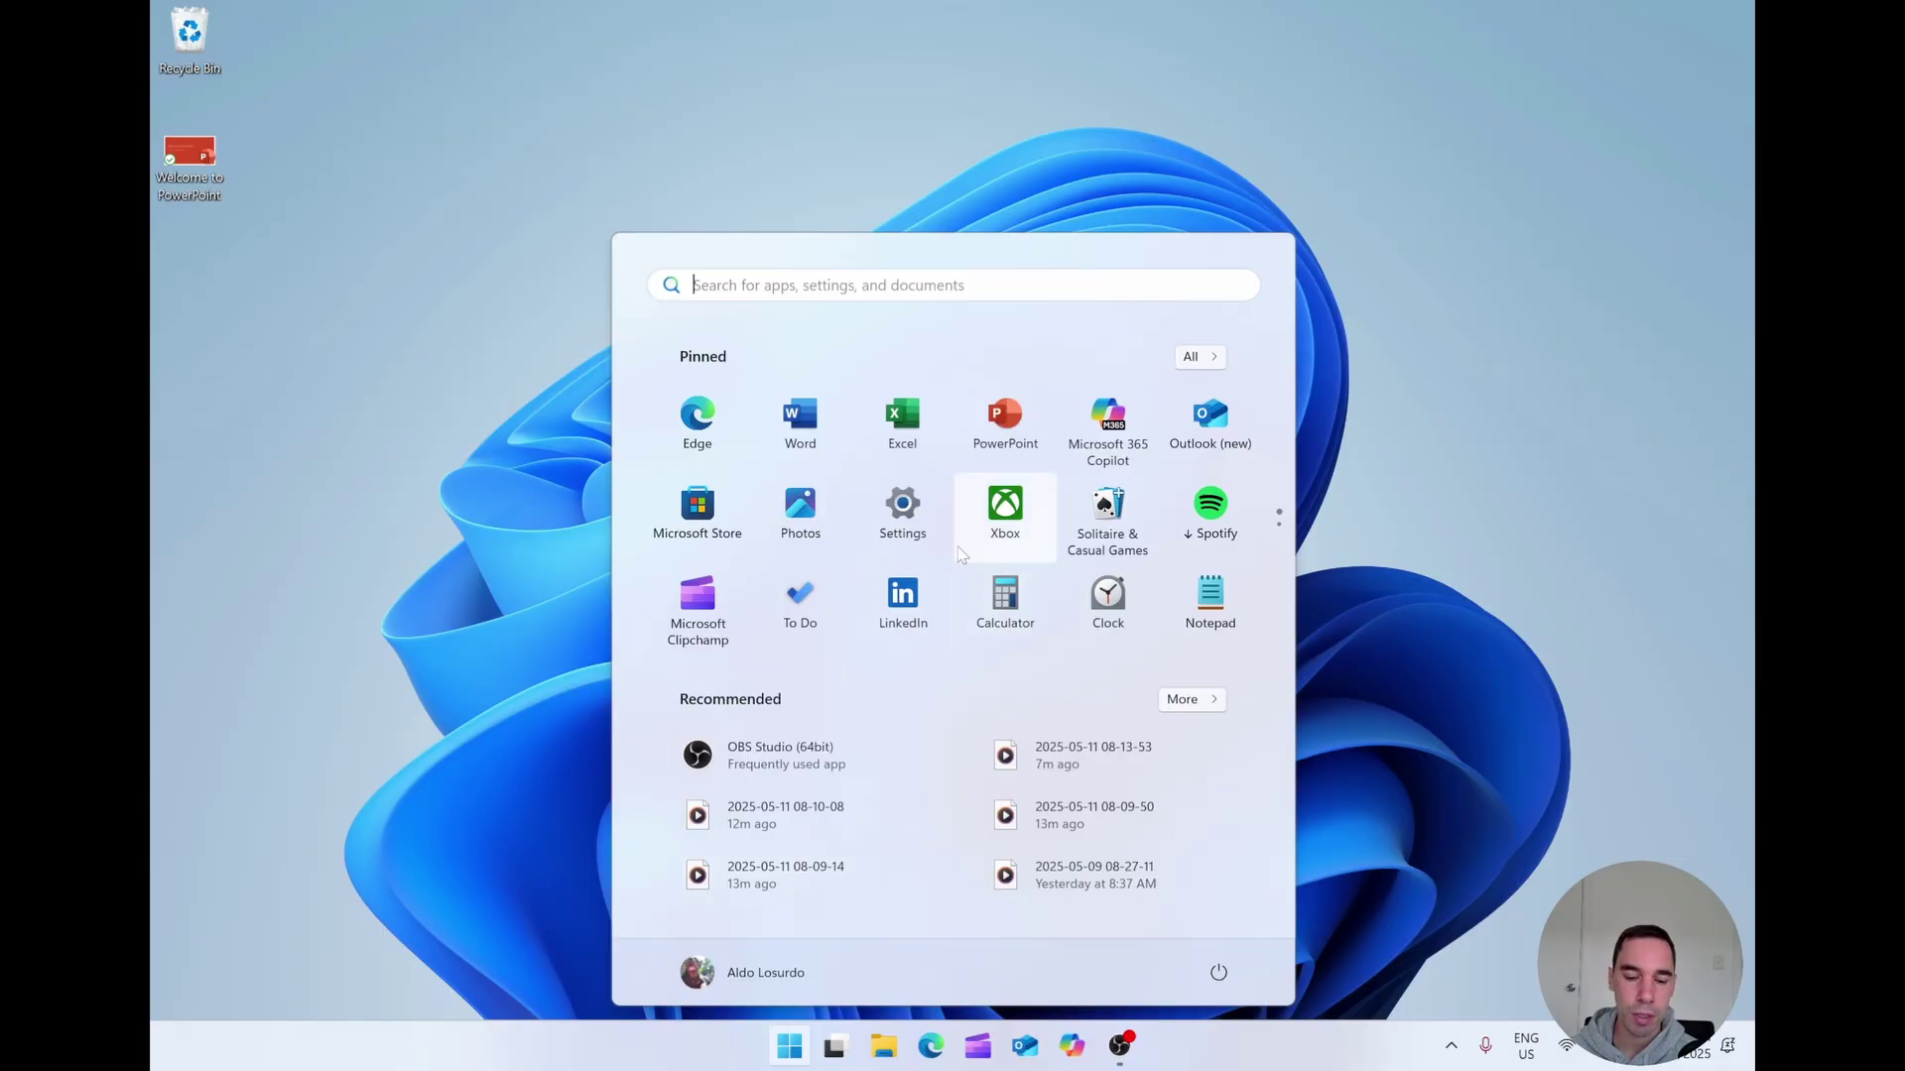
type("surf")
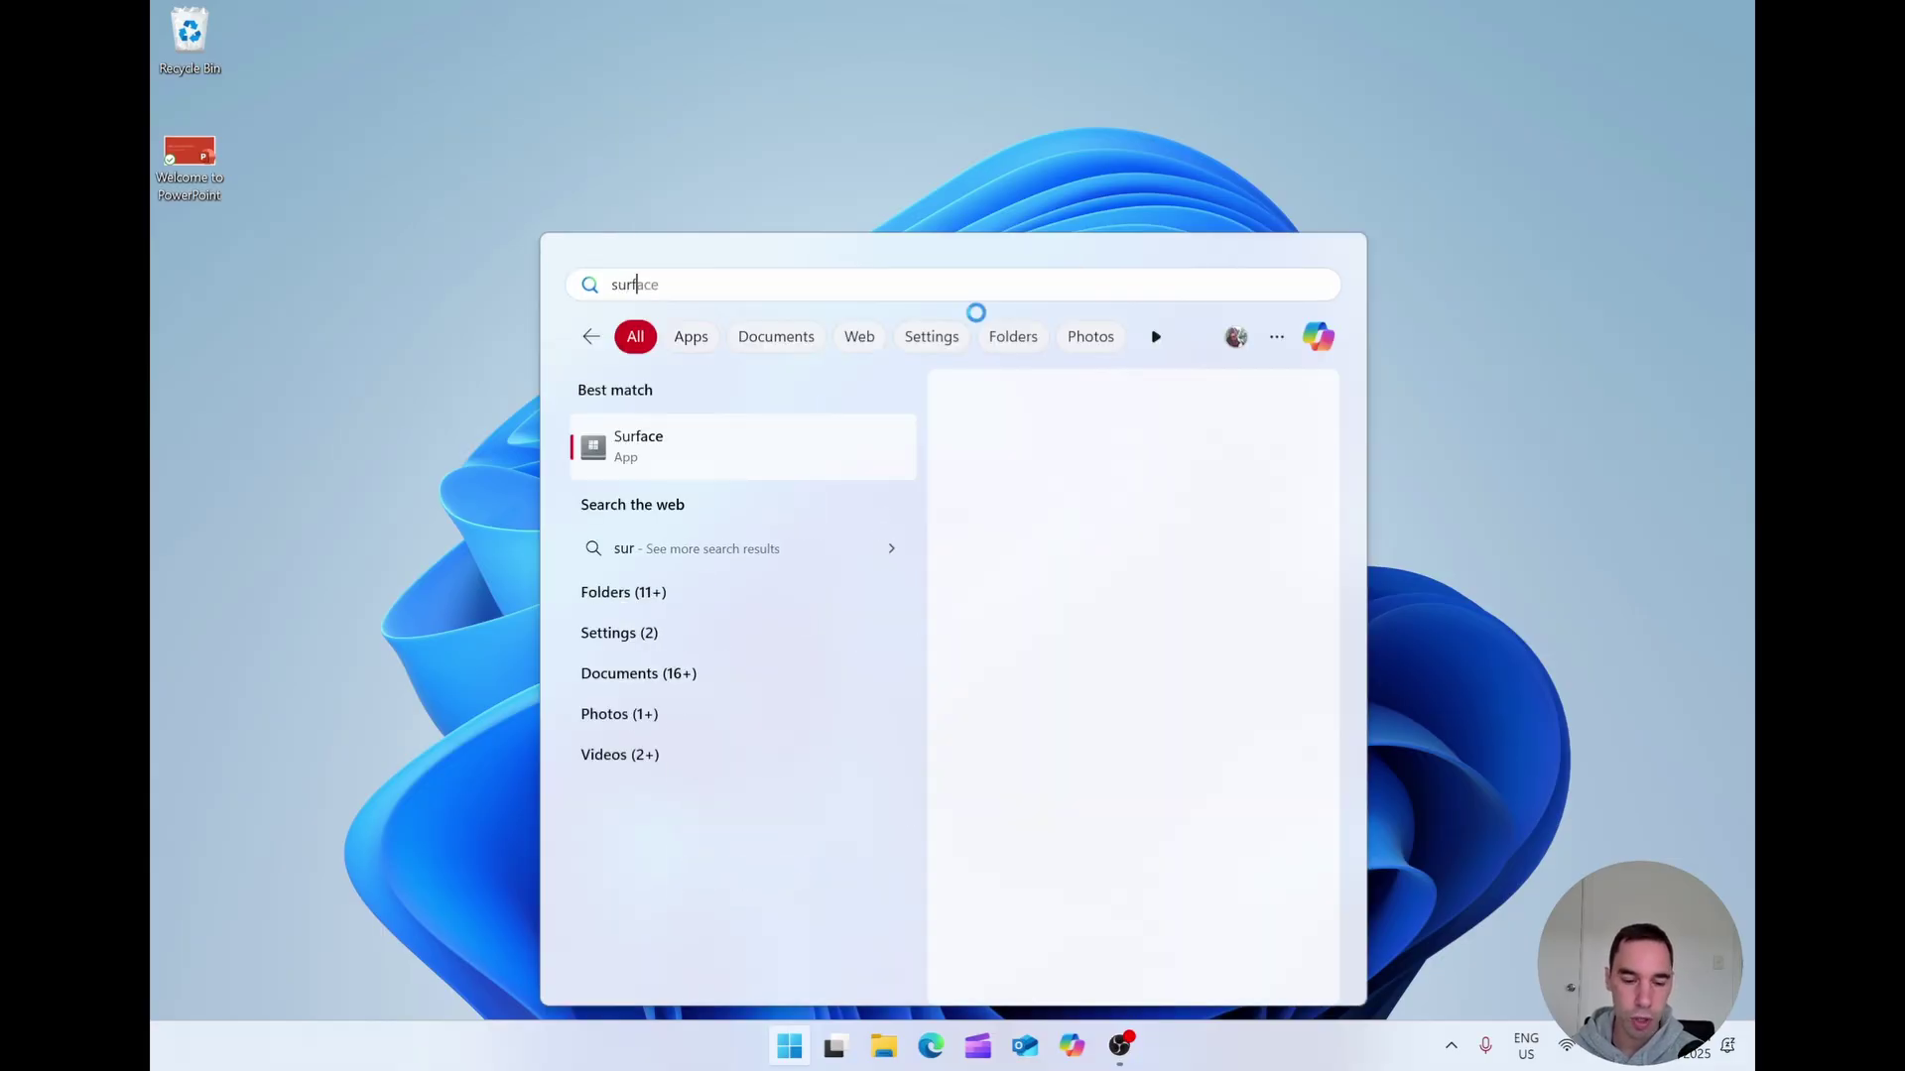
type("ace")
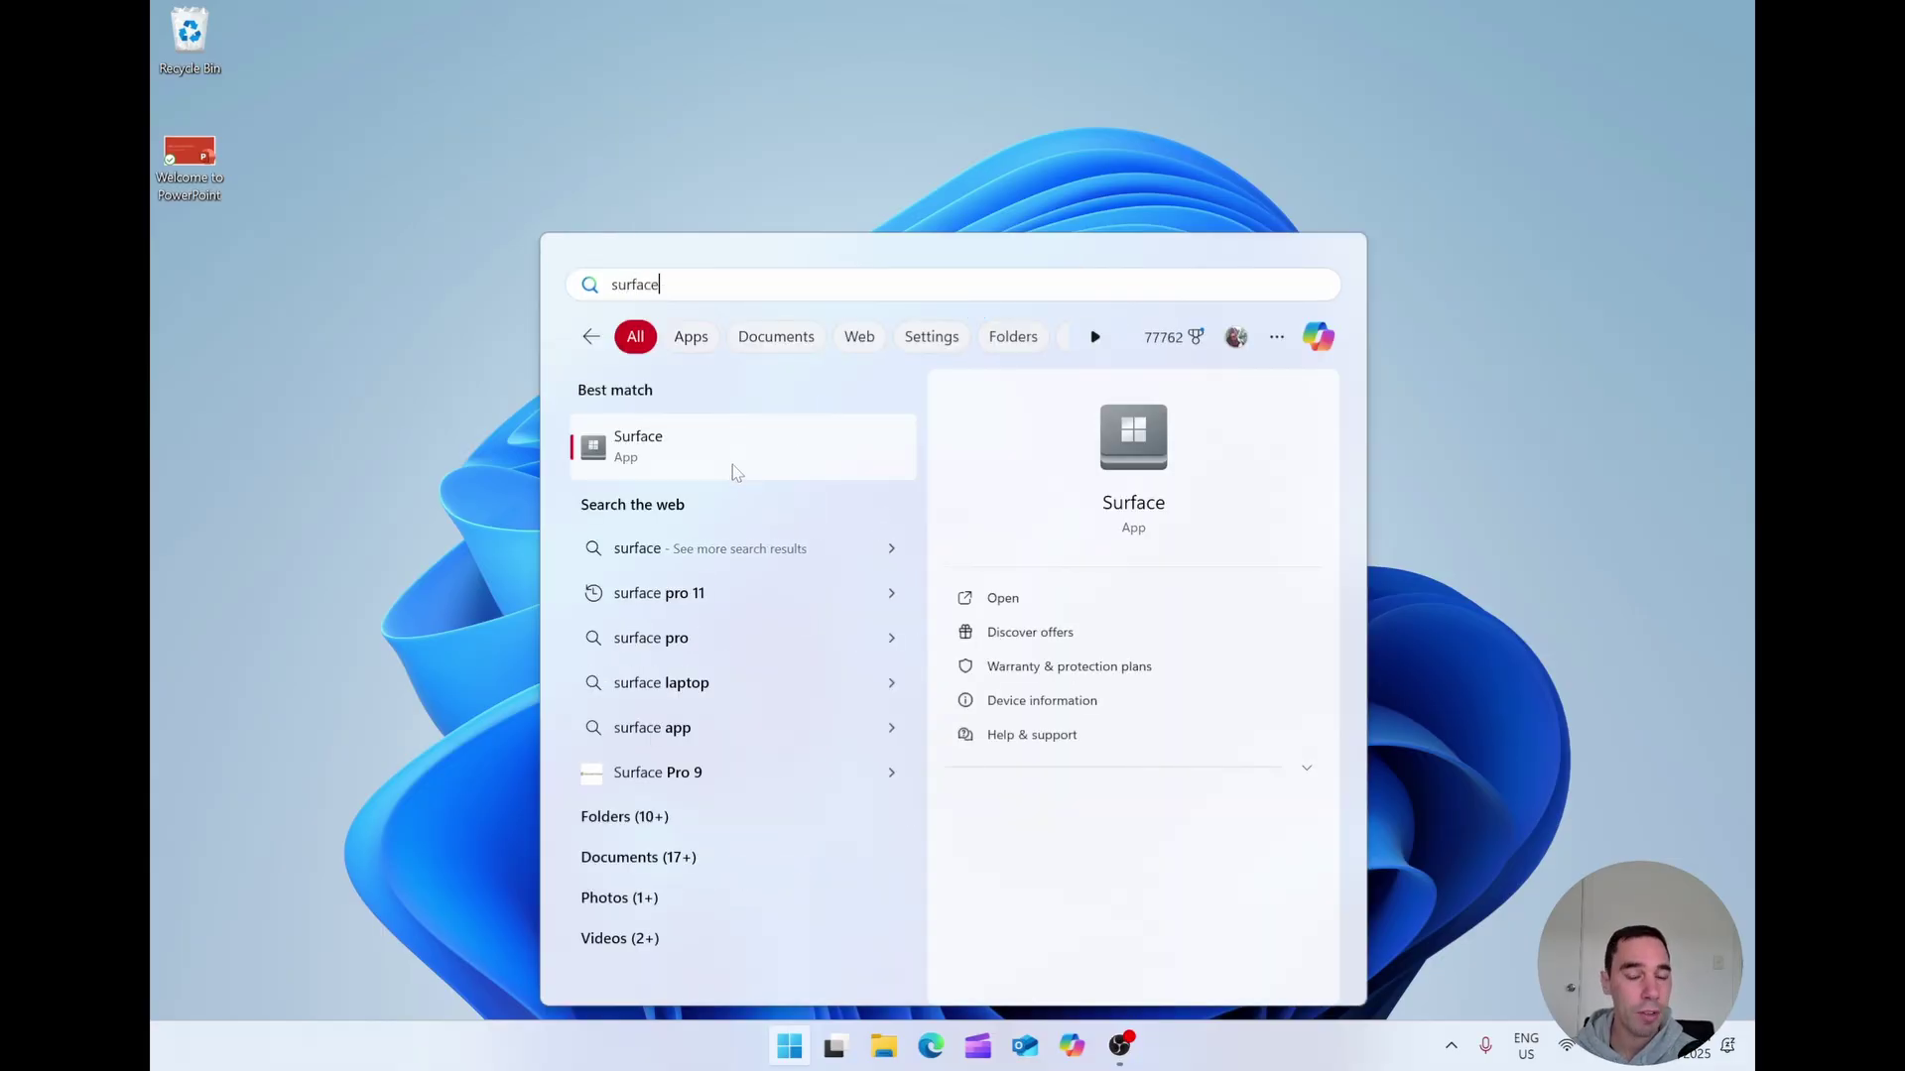
Launch the Surface app, view the Surface Pro 11th Edition, then return to Surface Laptop 4.
left_click(654, 465)
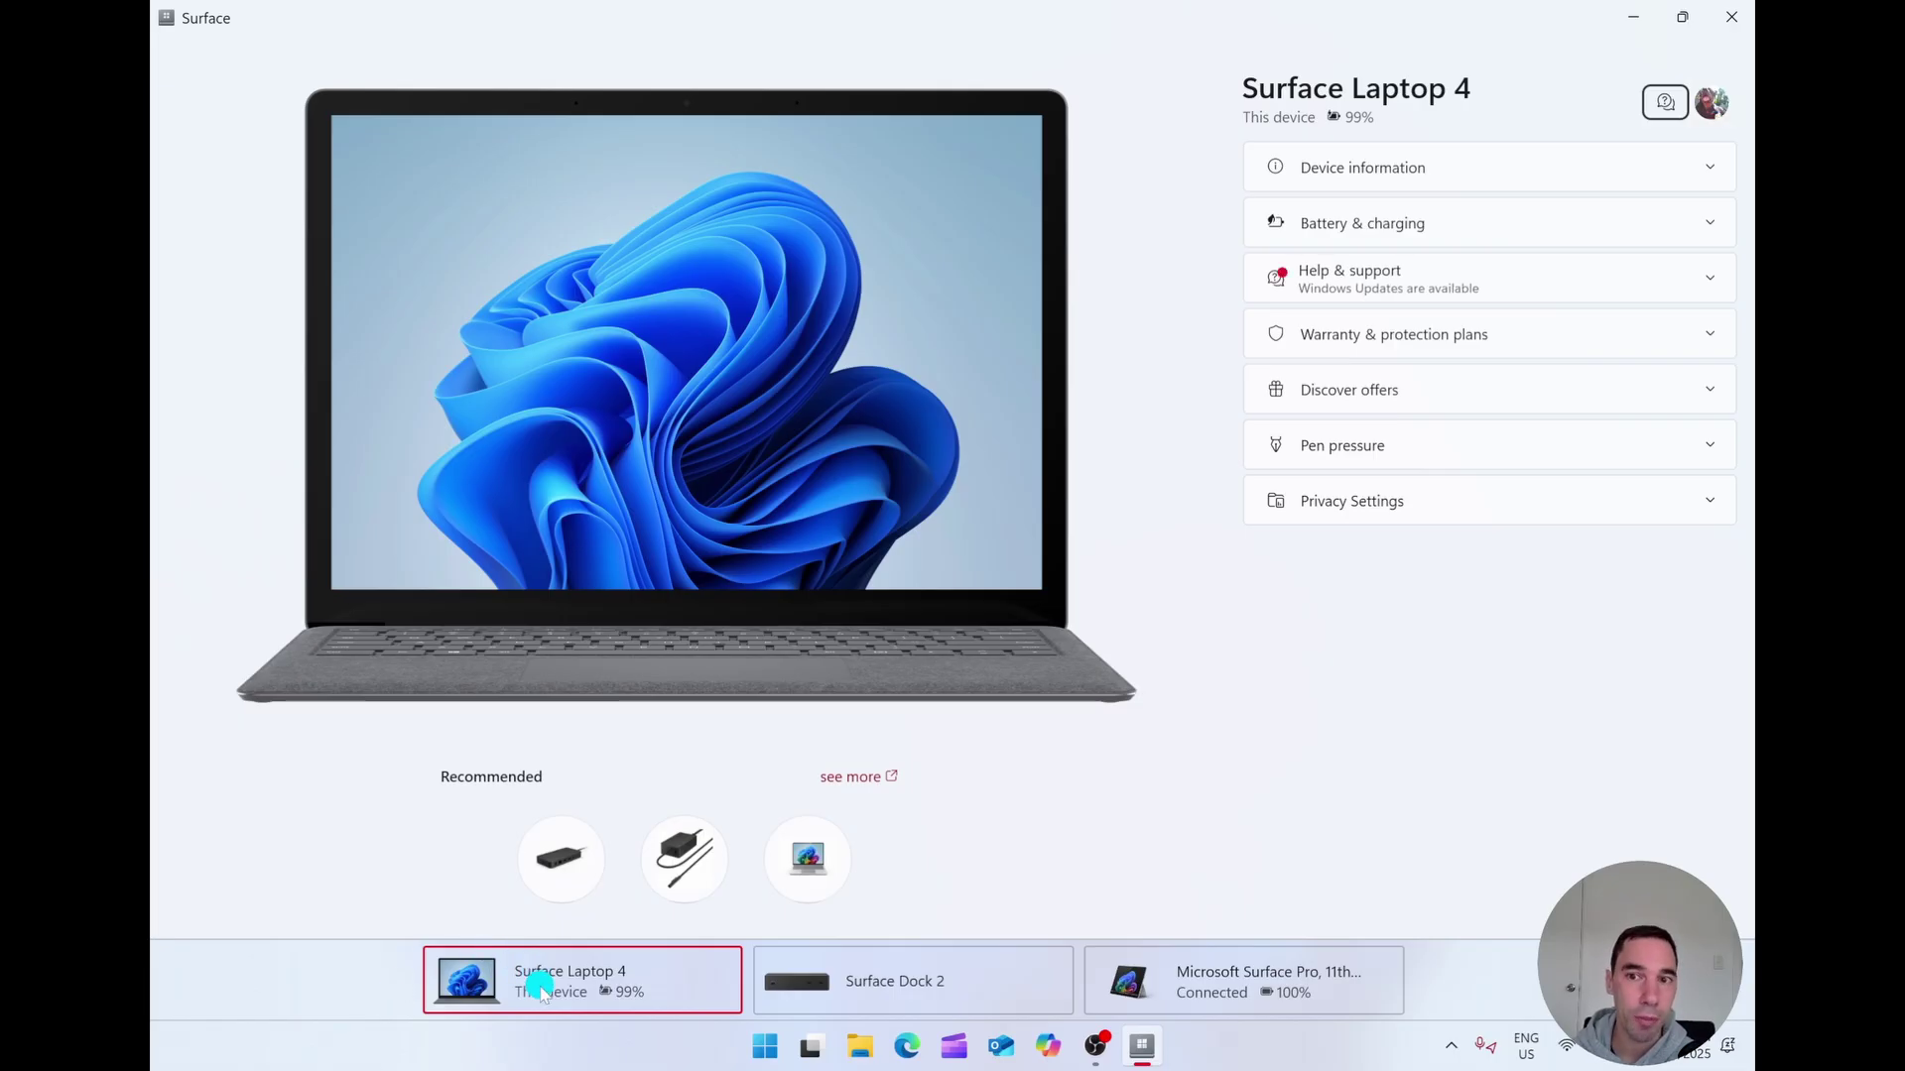
left_click(1349, 987)
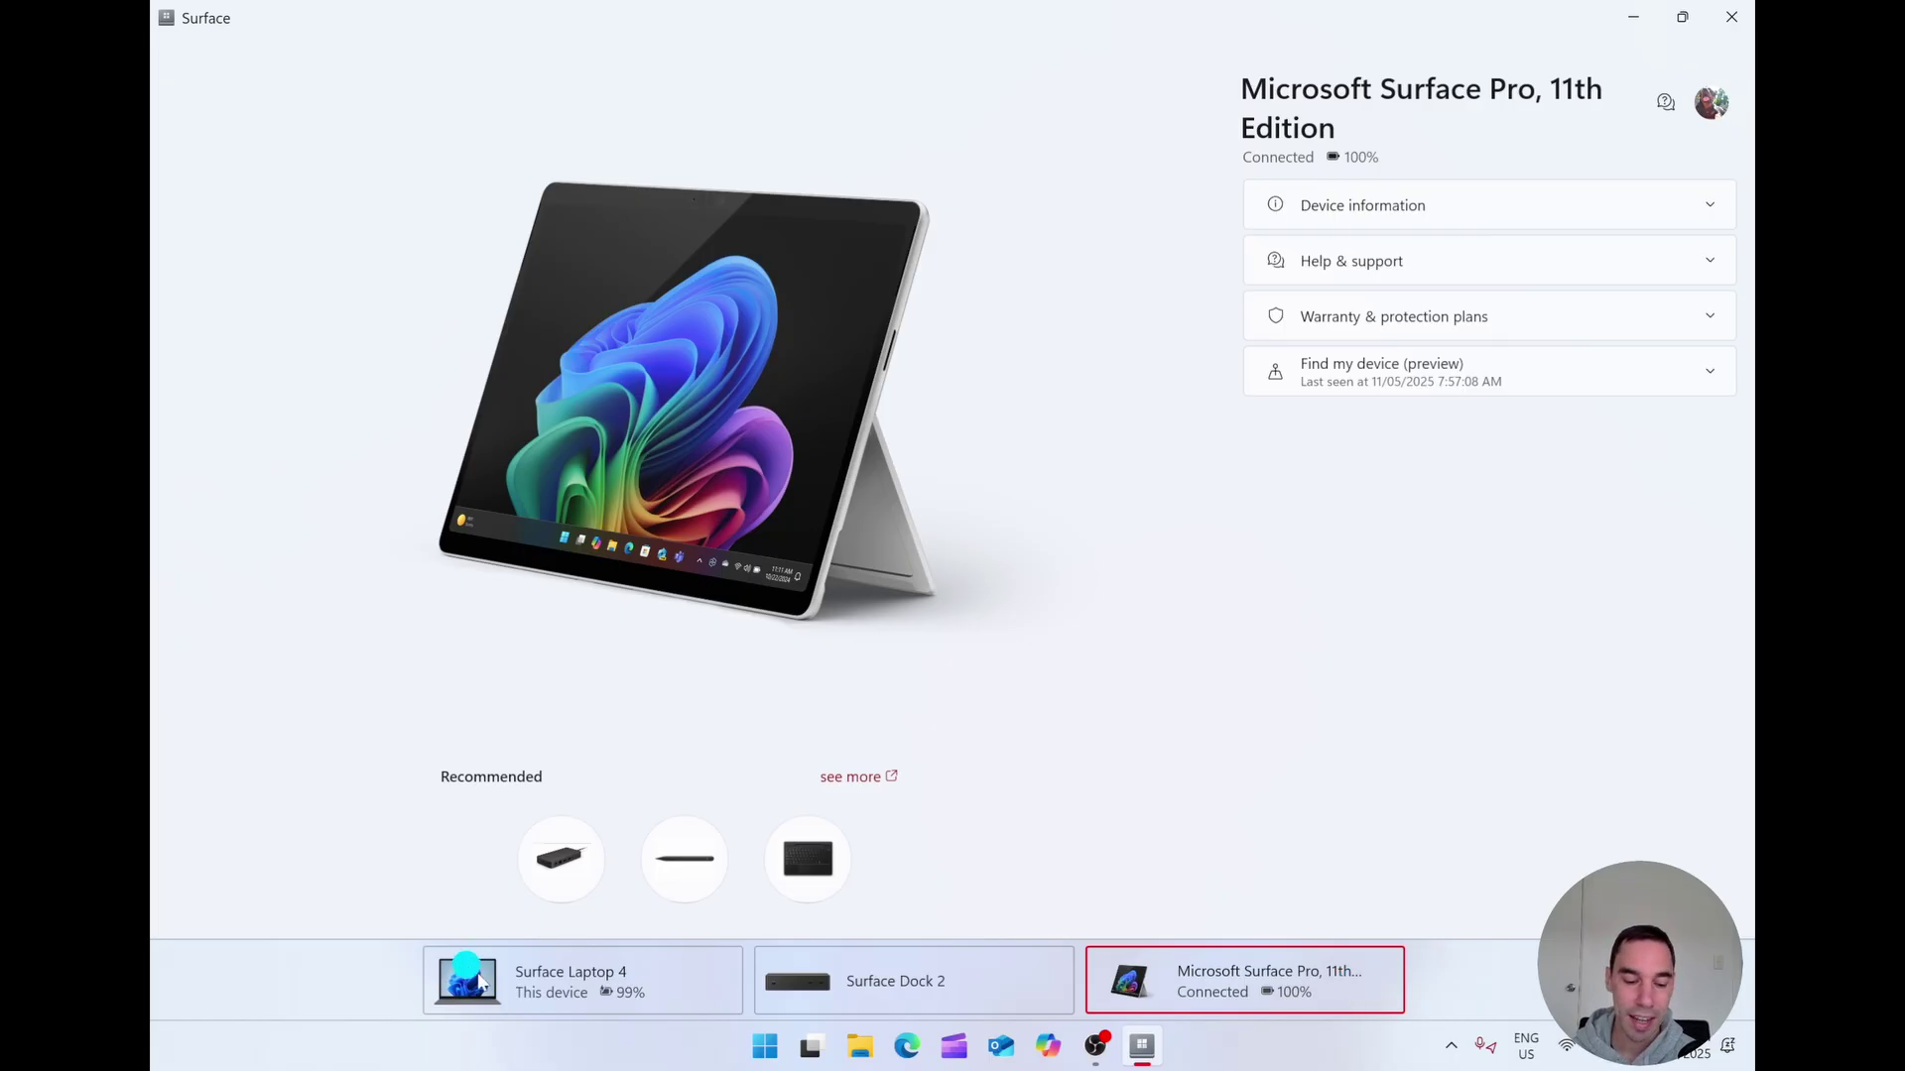
left_click(553, 991)
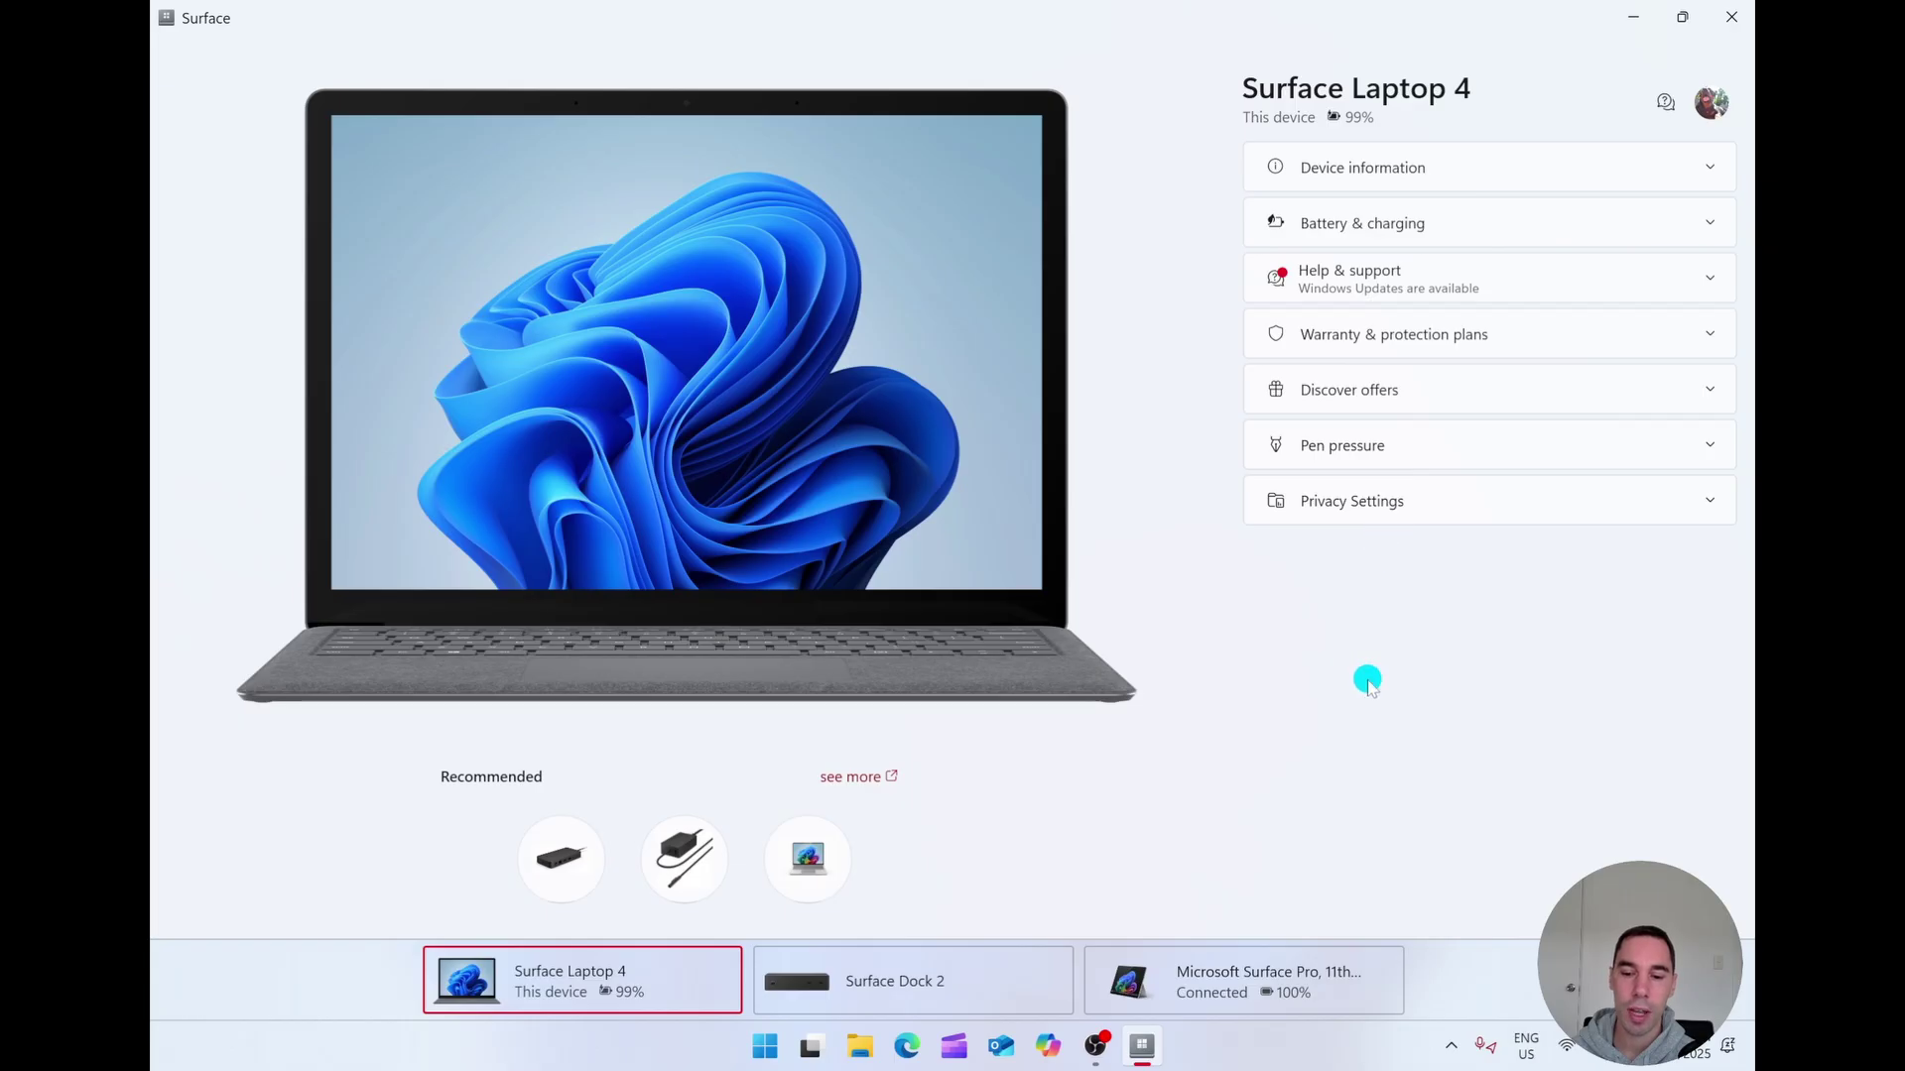
left_click(1709, 171)
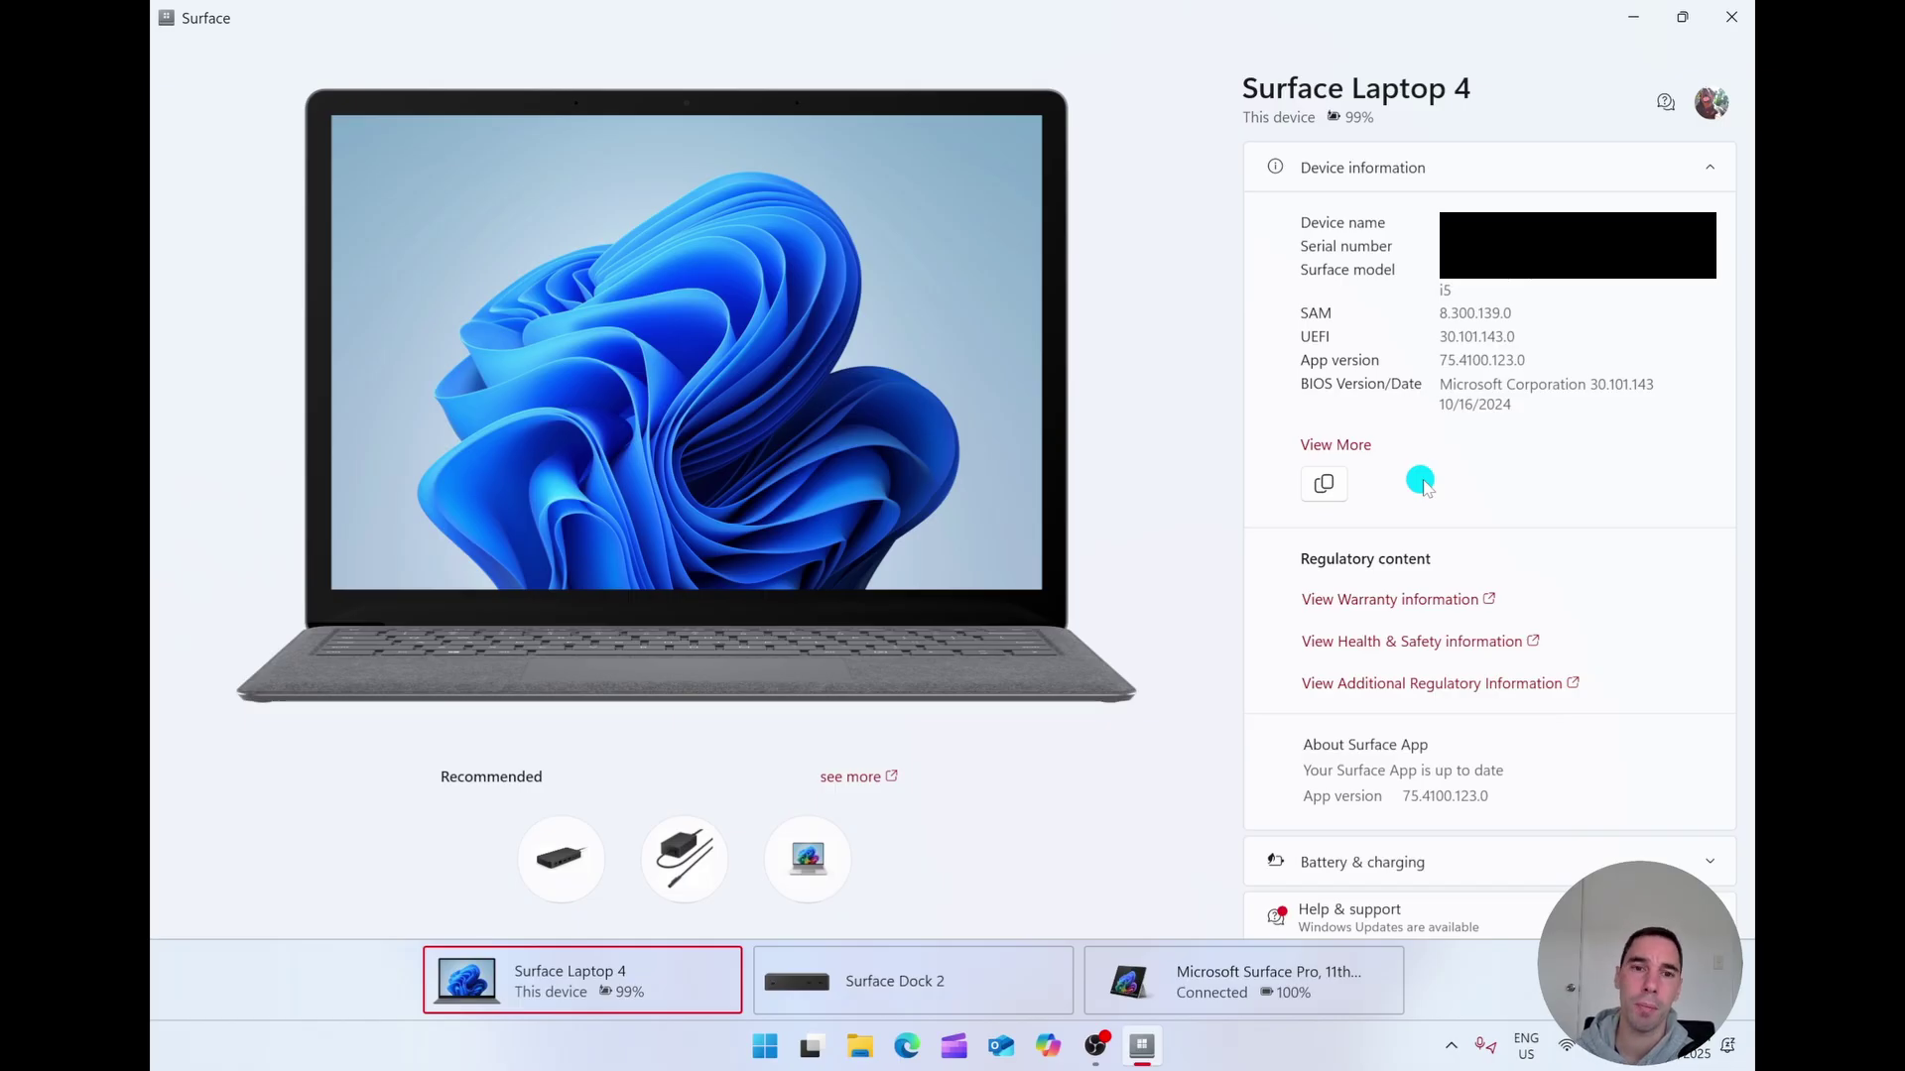
left_click(1710, 176)
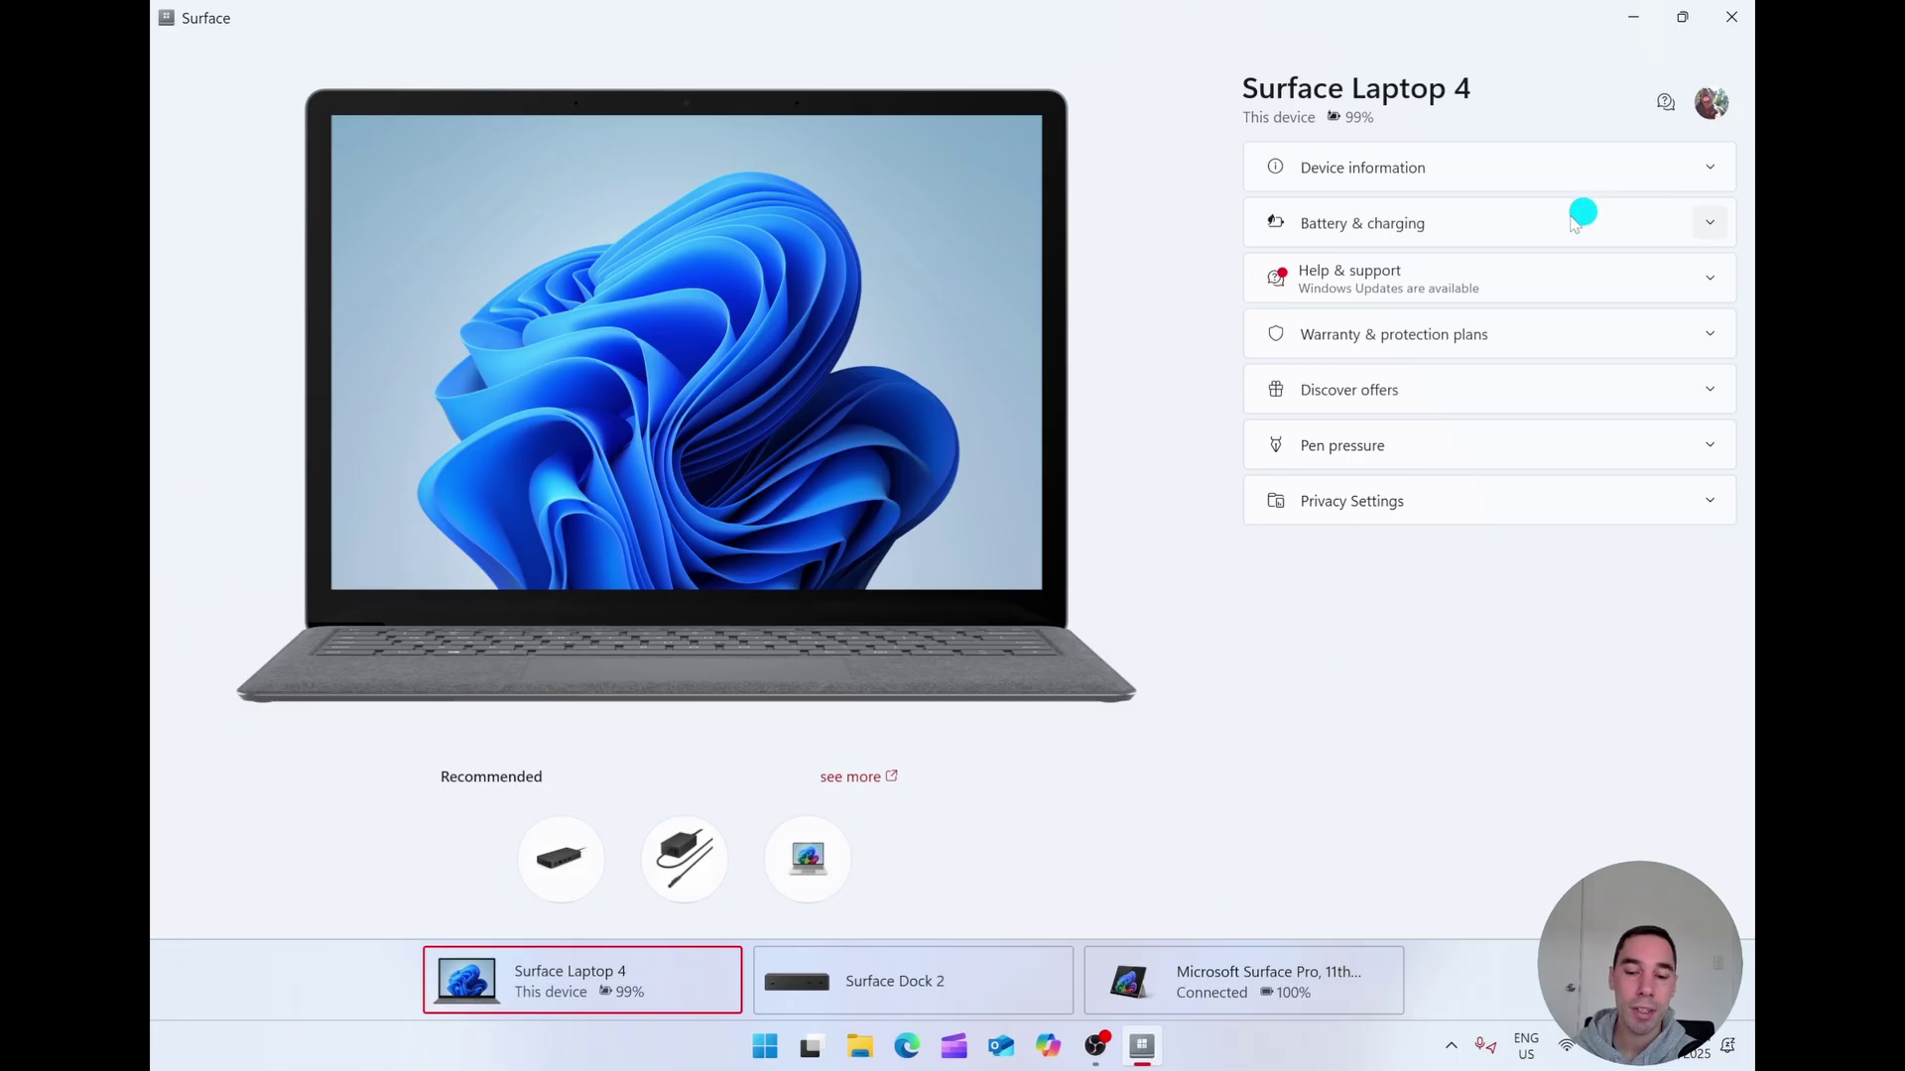
left_click(1703, 223)
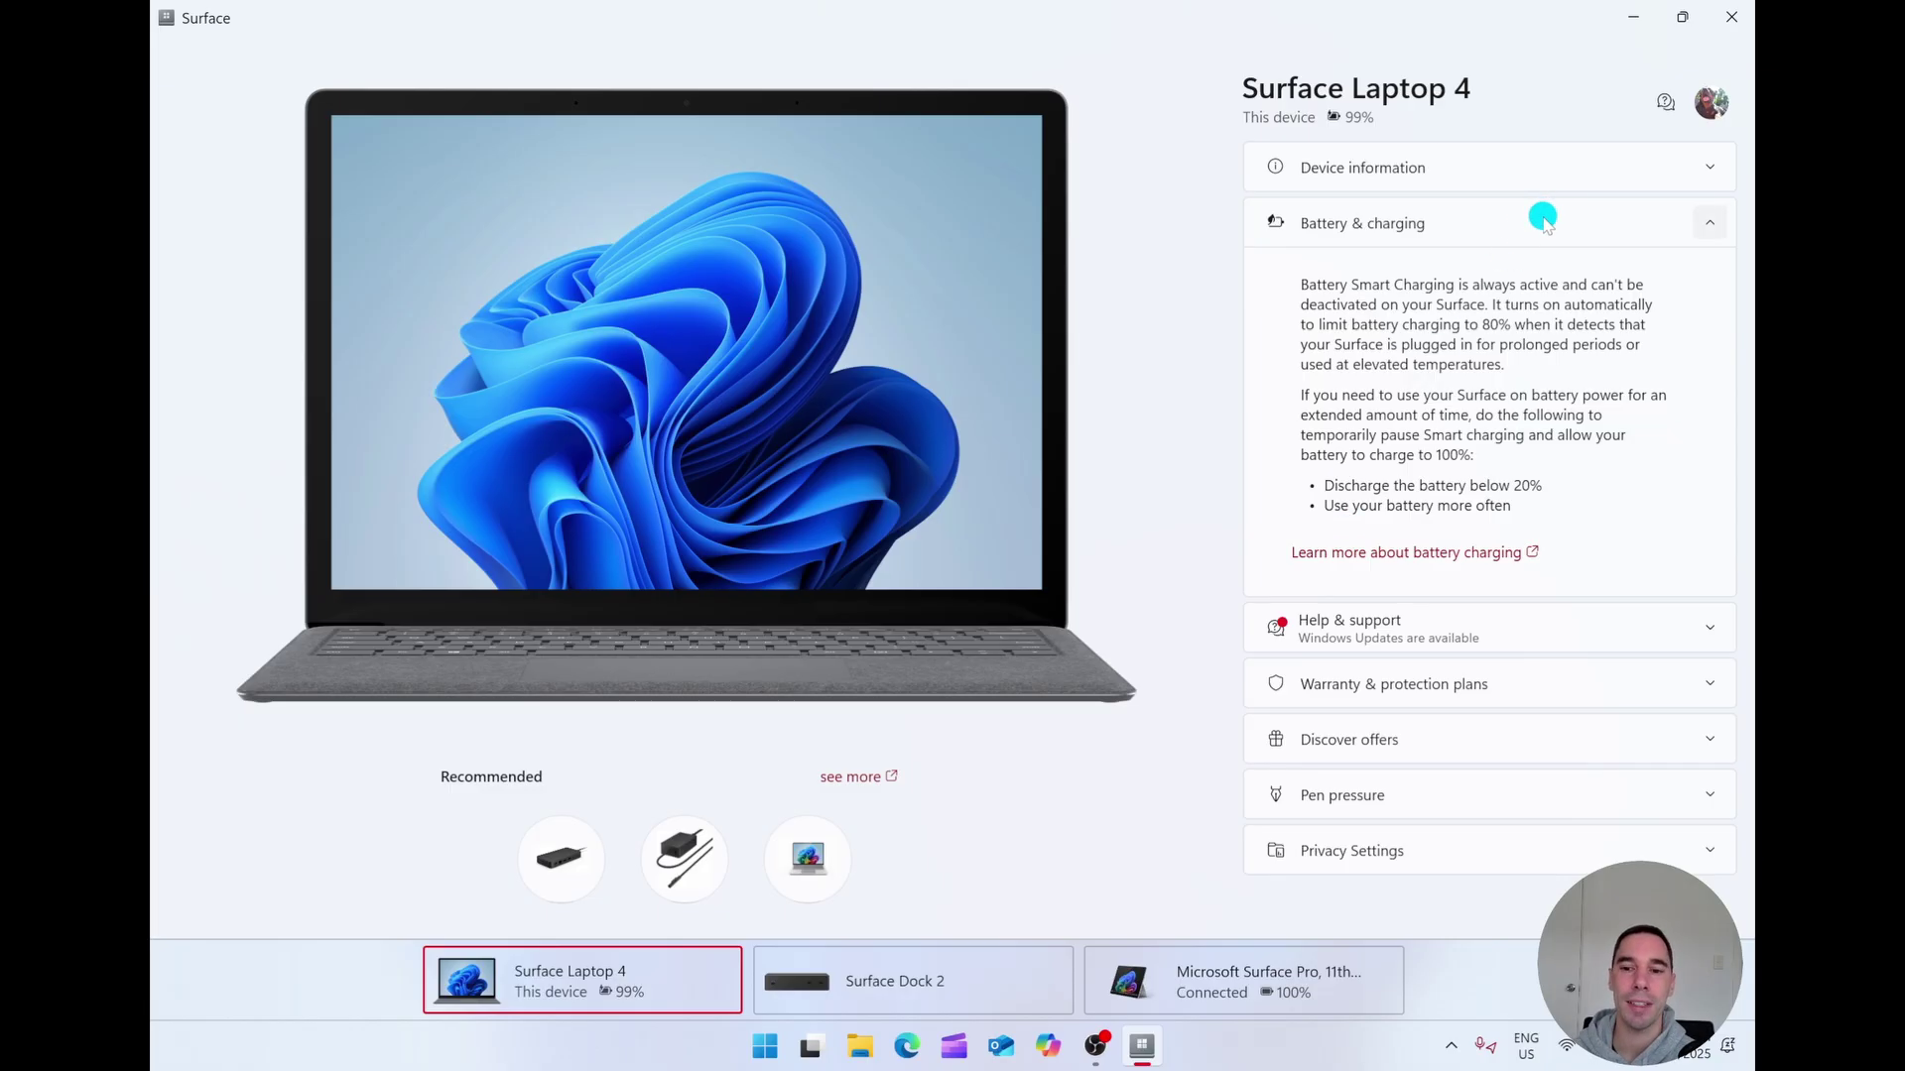
left_click(1544, 218)
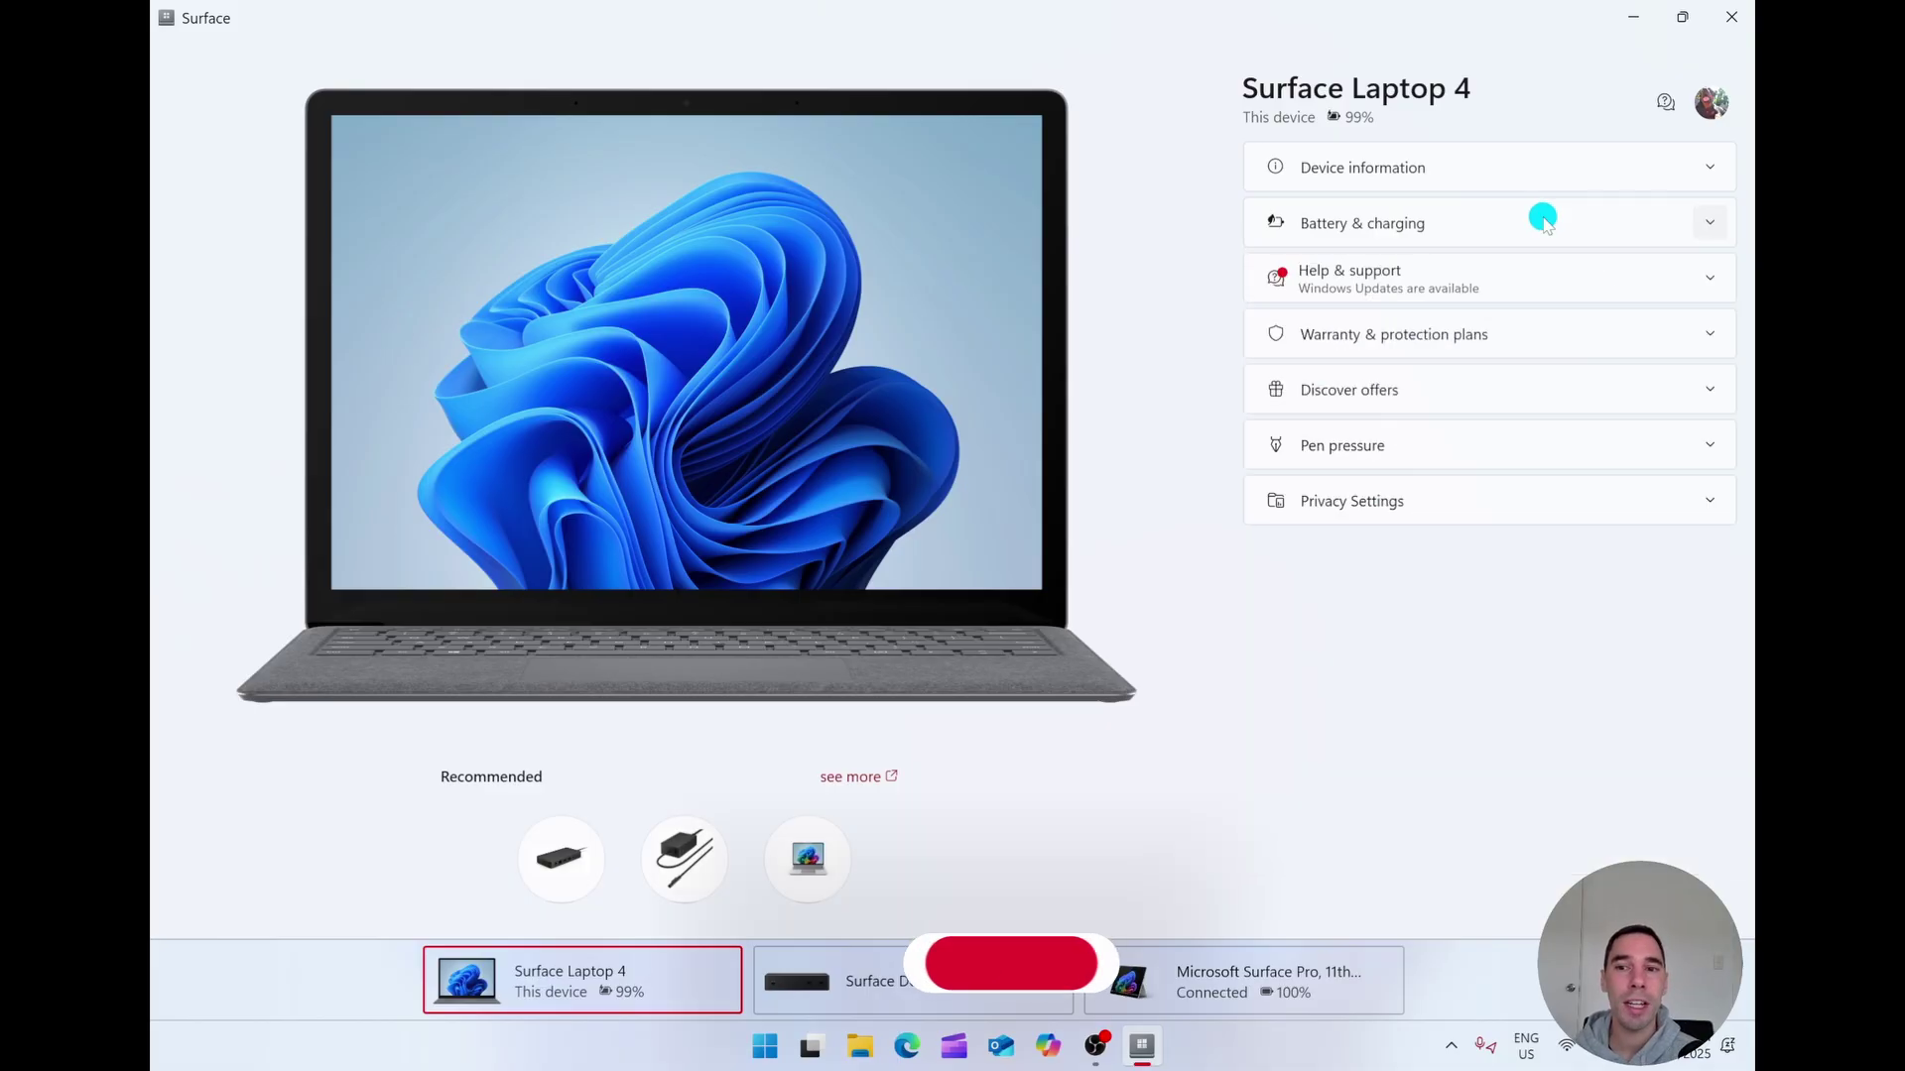
Expand Help & support and open the Get Help search form.
left_click(1695, 279)
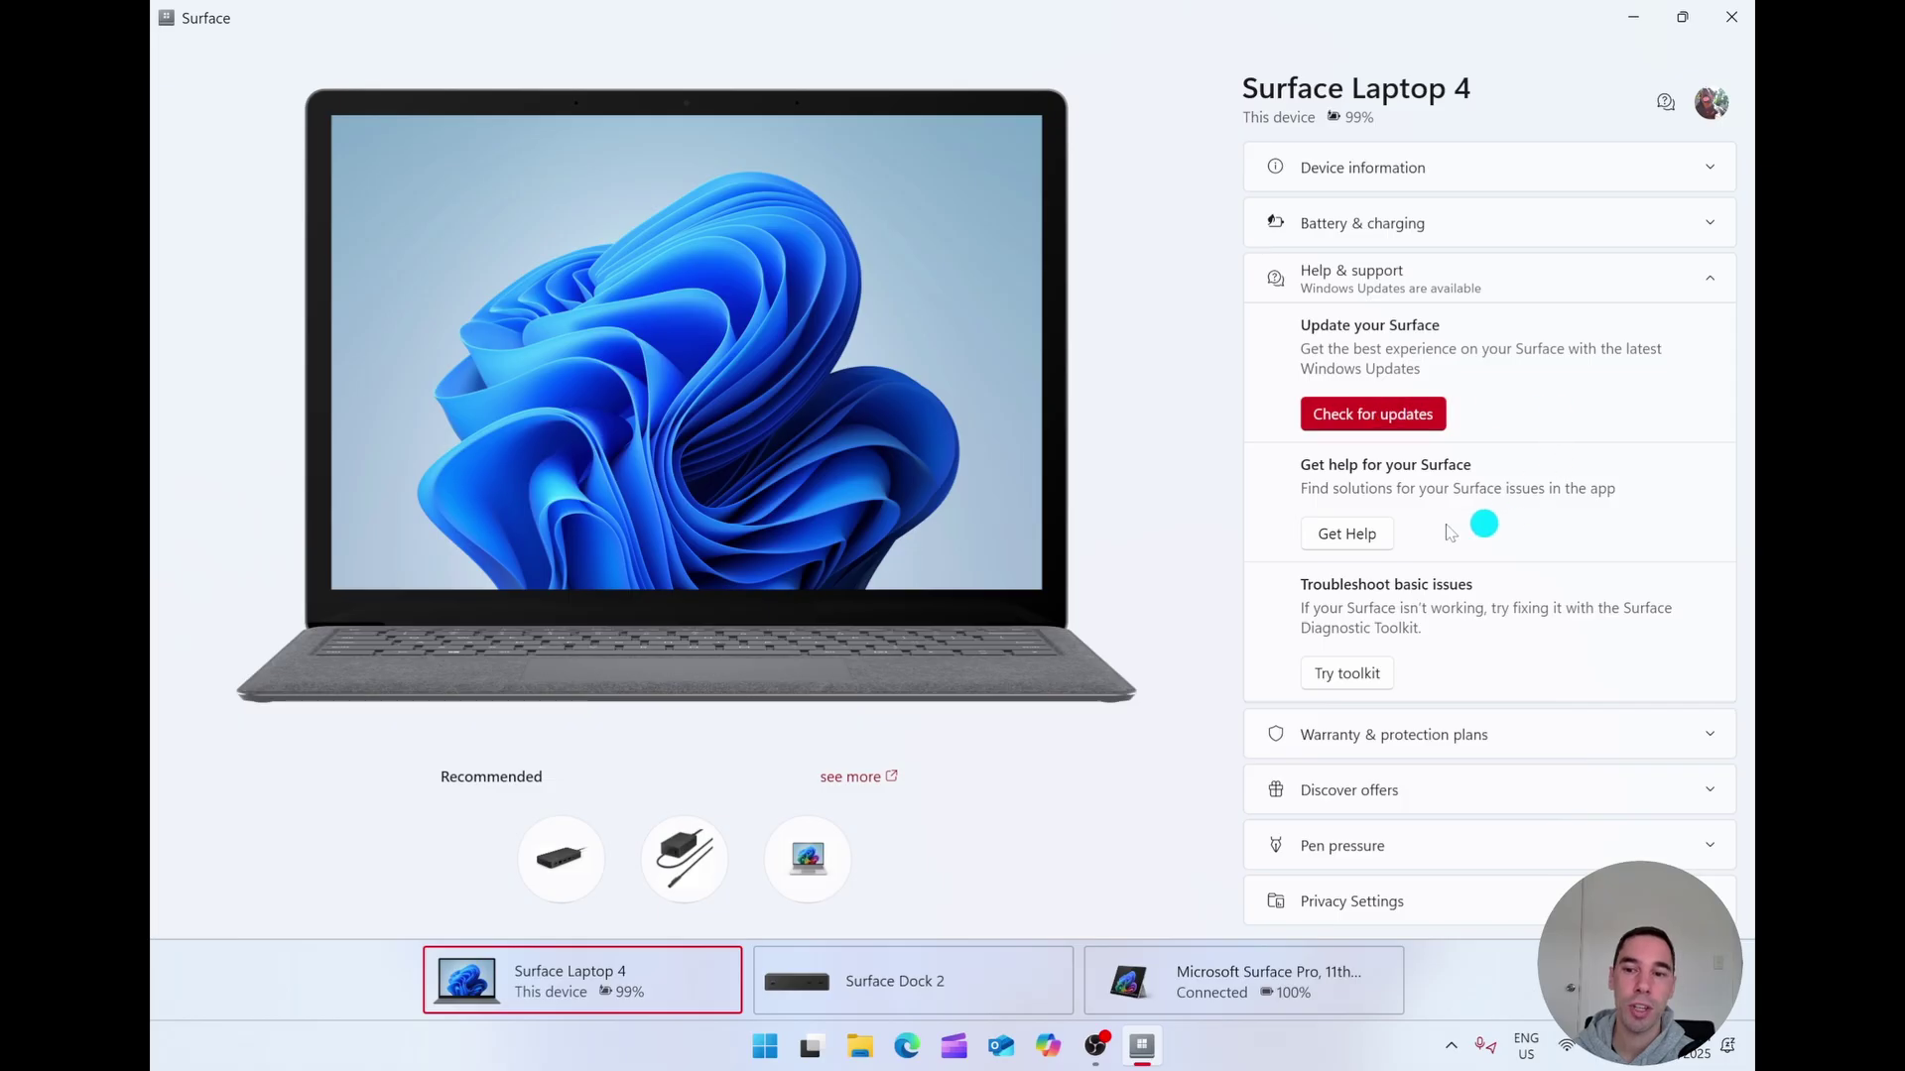
left_click(1345, 534)
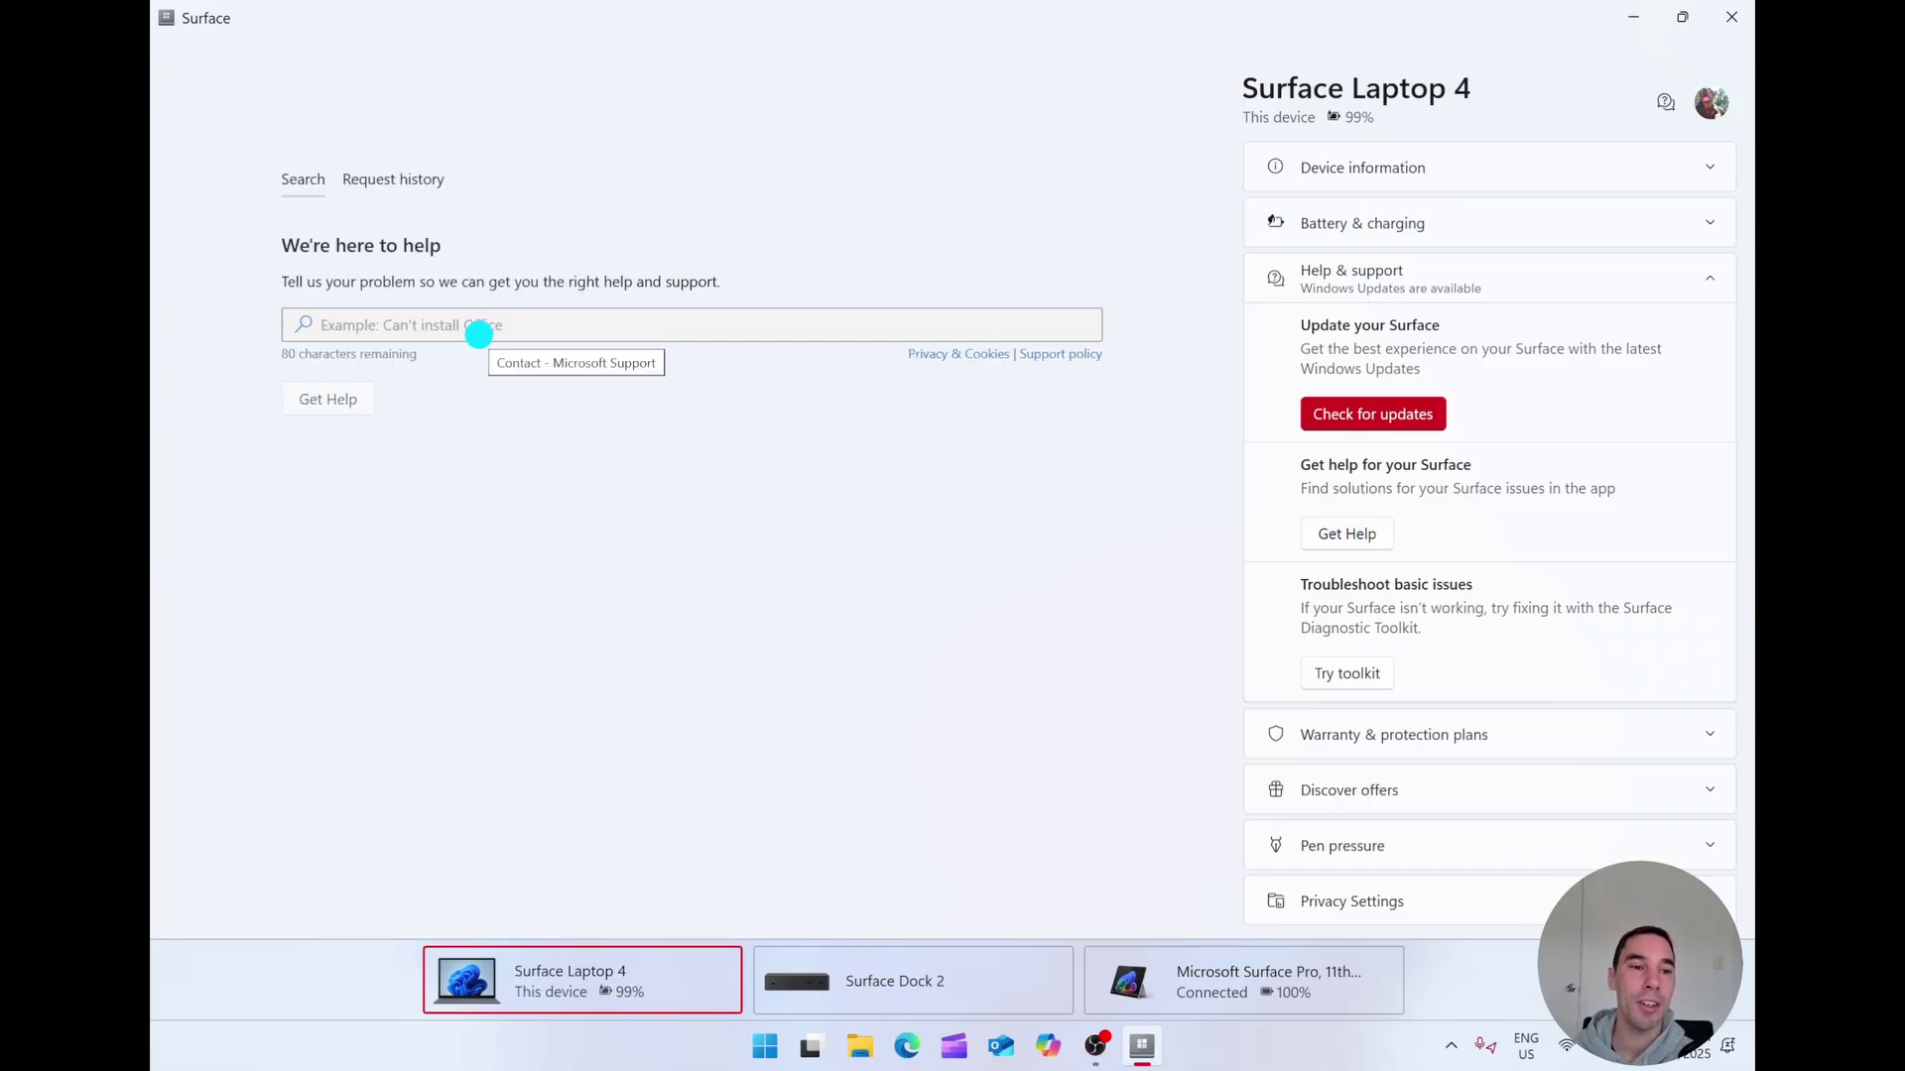
left_click(479, 334)
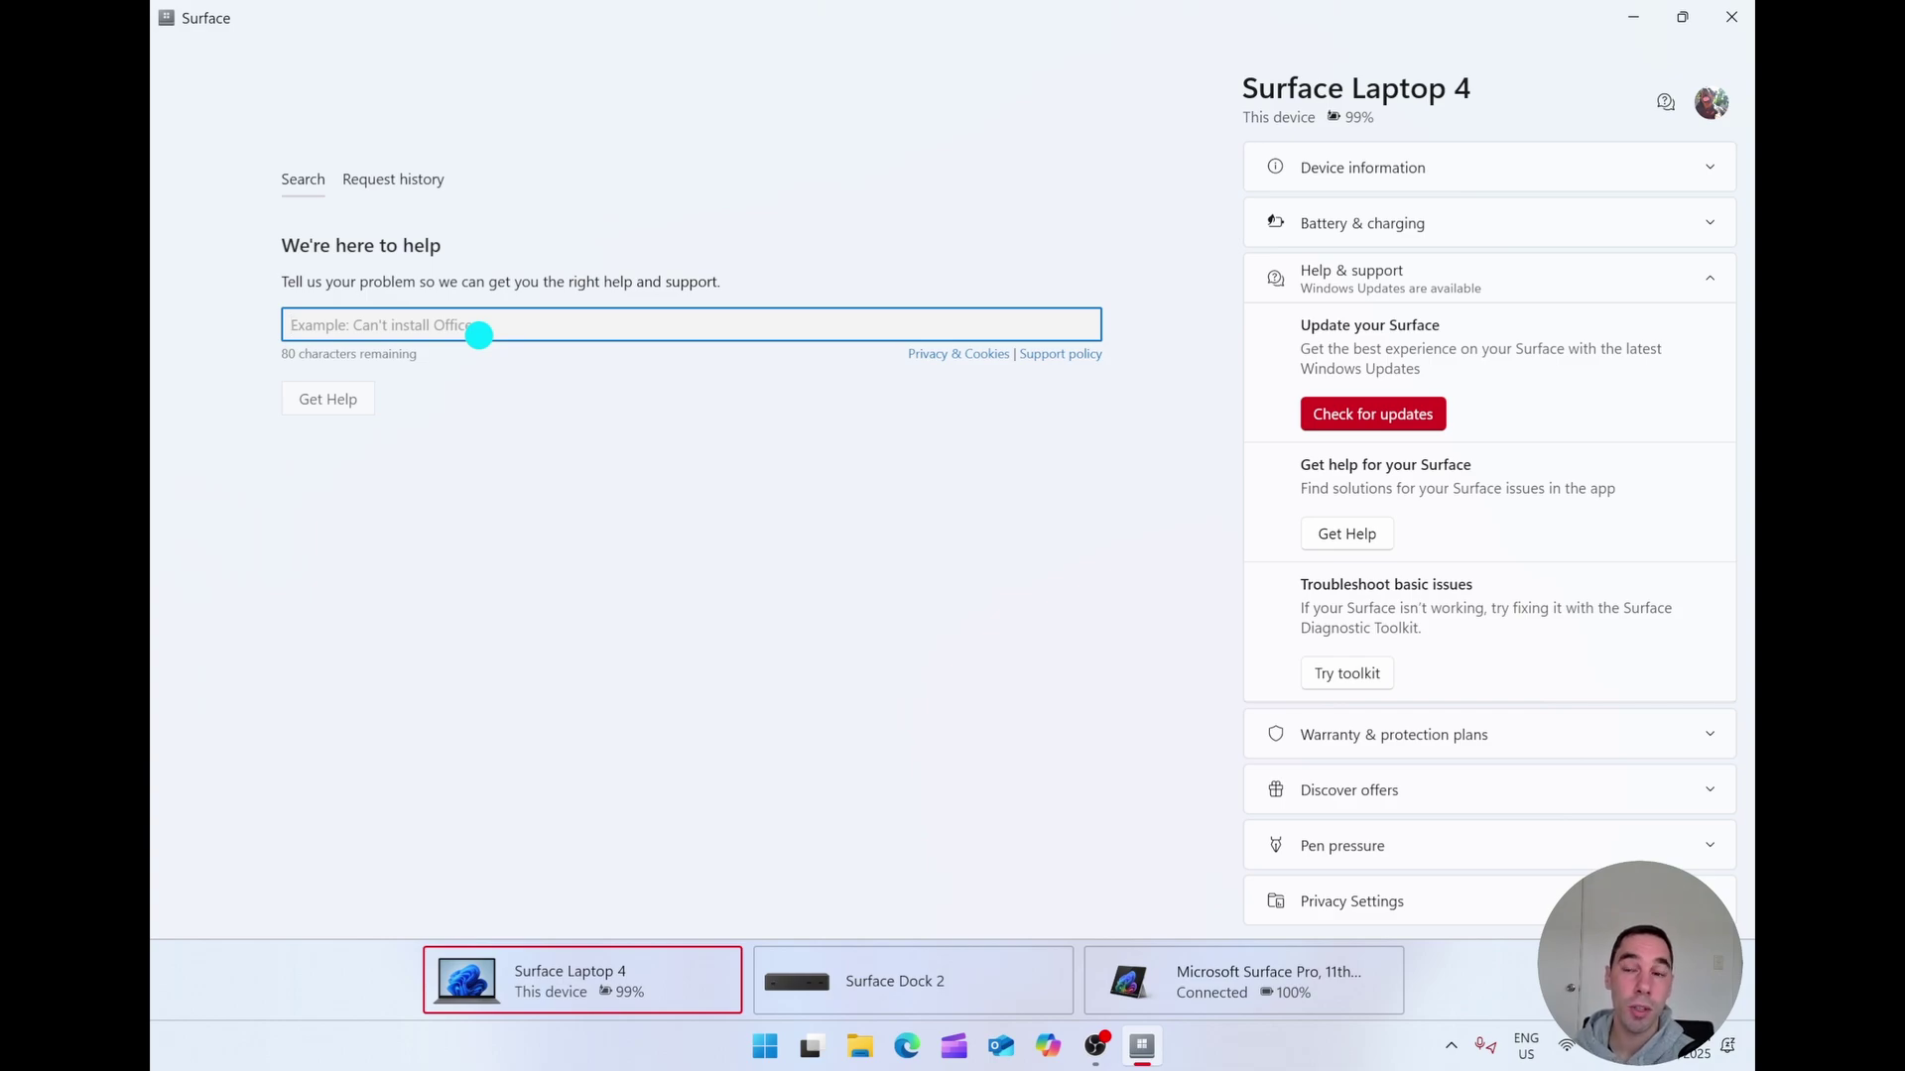
Browse the request history, then open the Surface Diagnostic Toolkit support article.
left_click(383, 180)
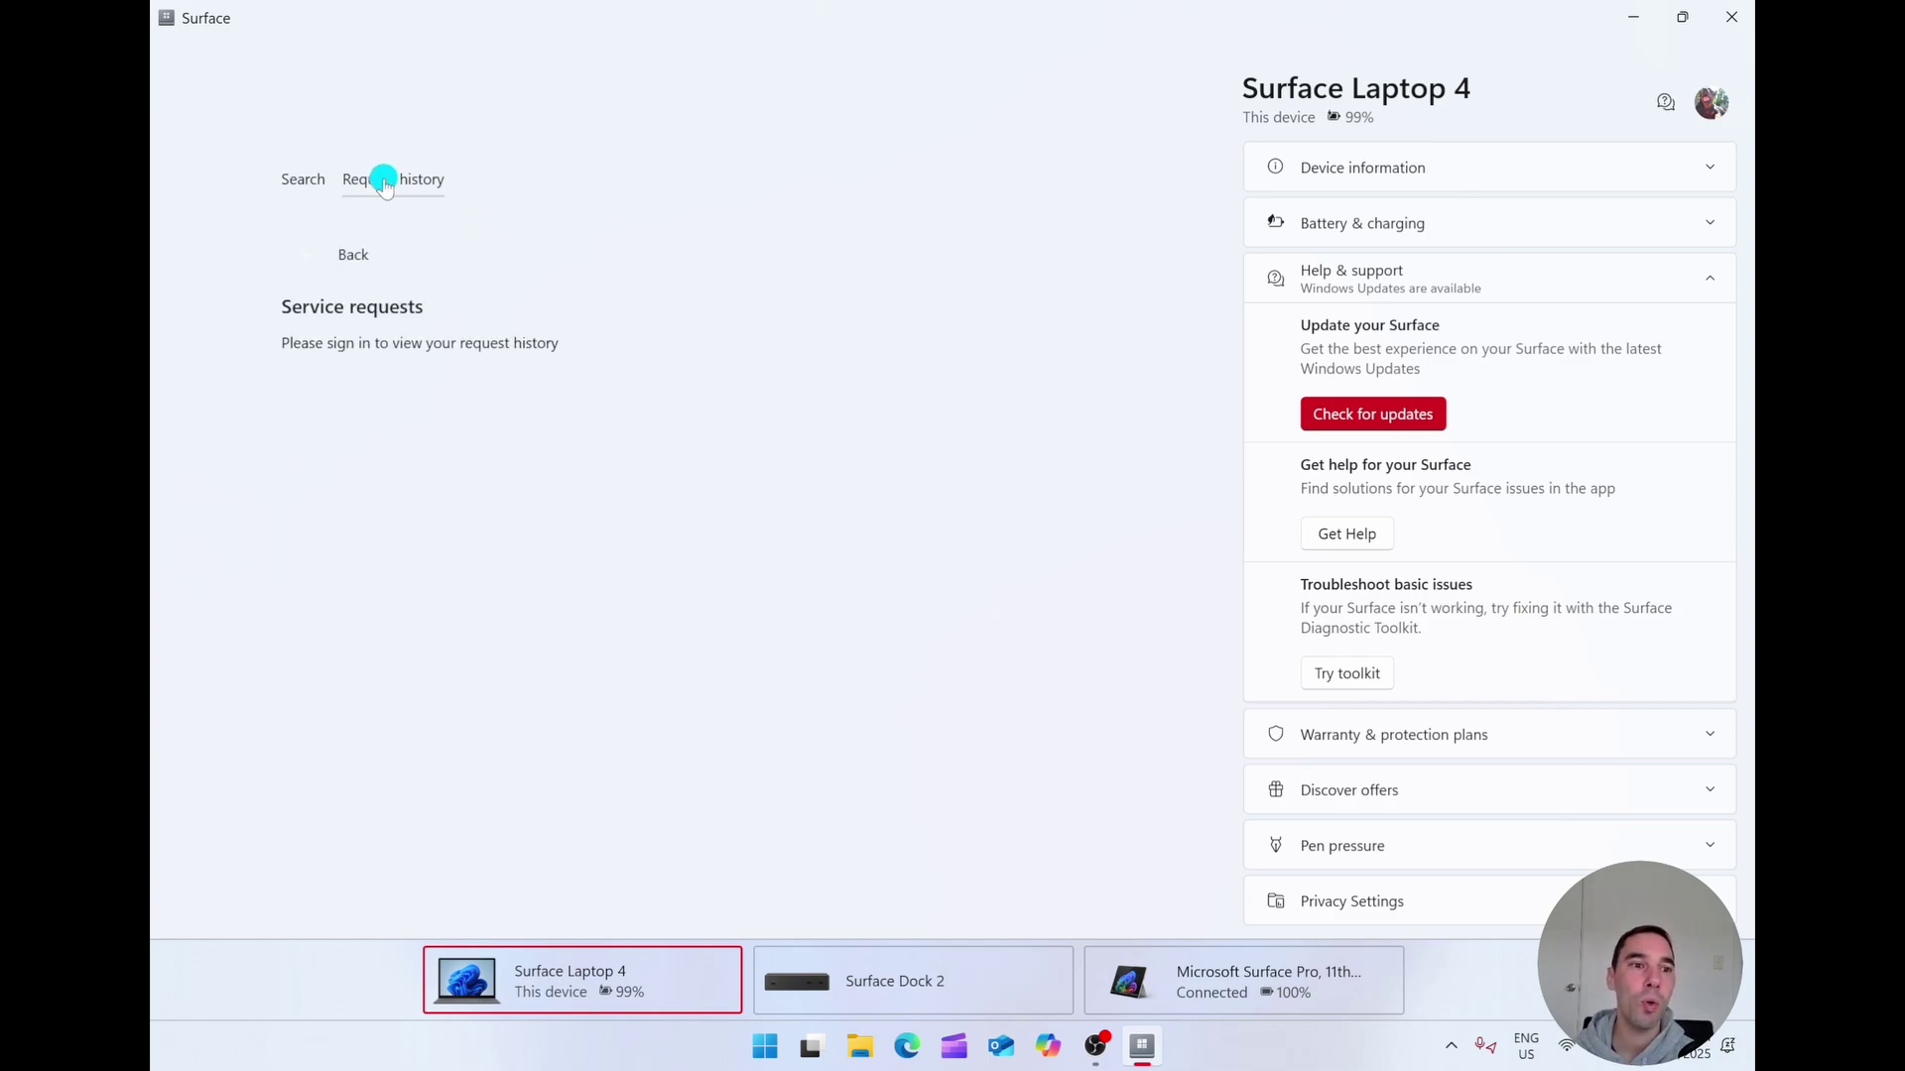
left_click(297, 180)
left_click(436, 180)
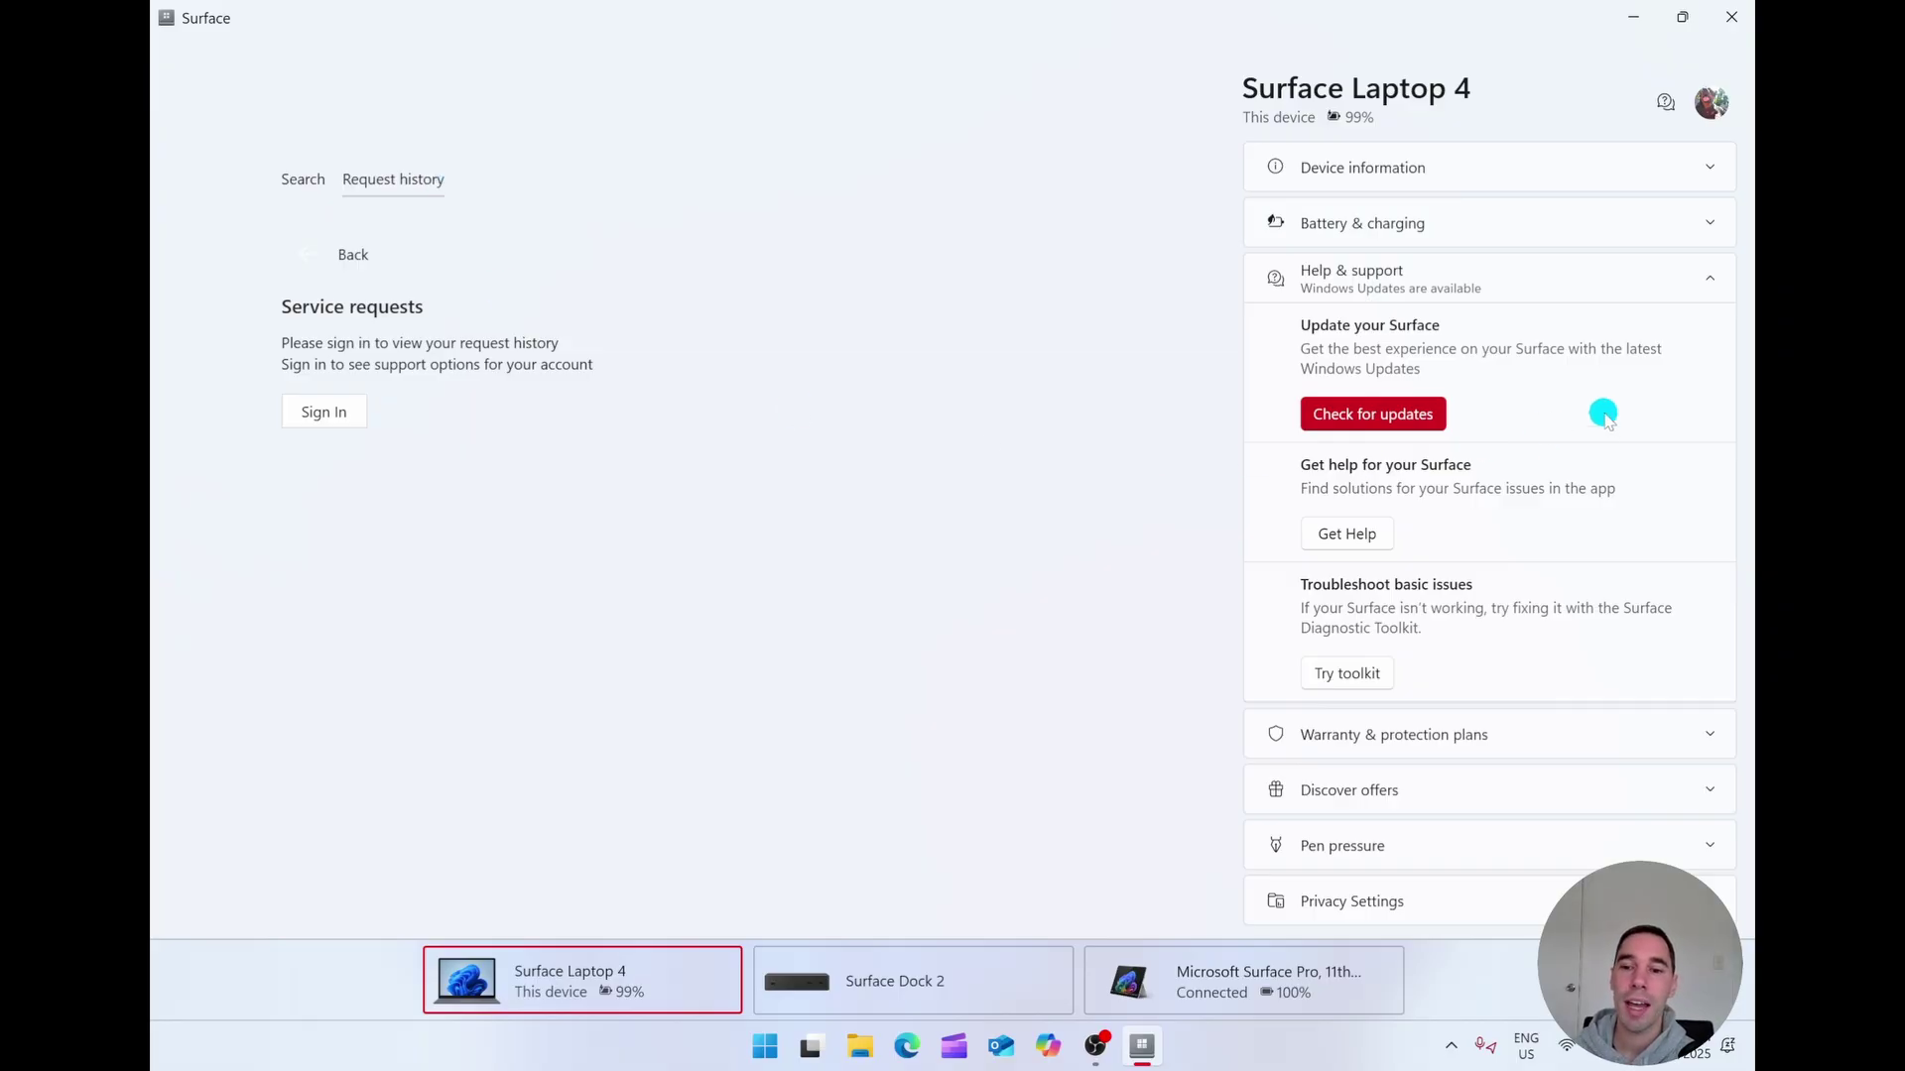
left_click(1336, 679)
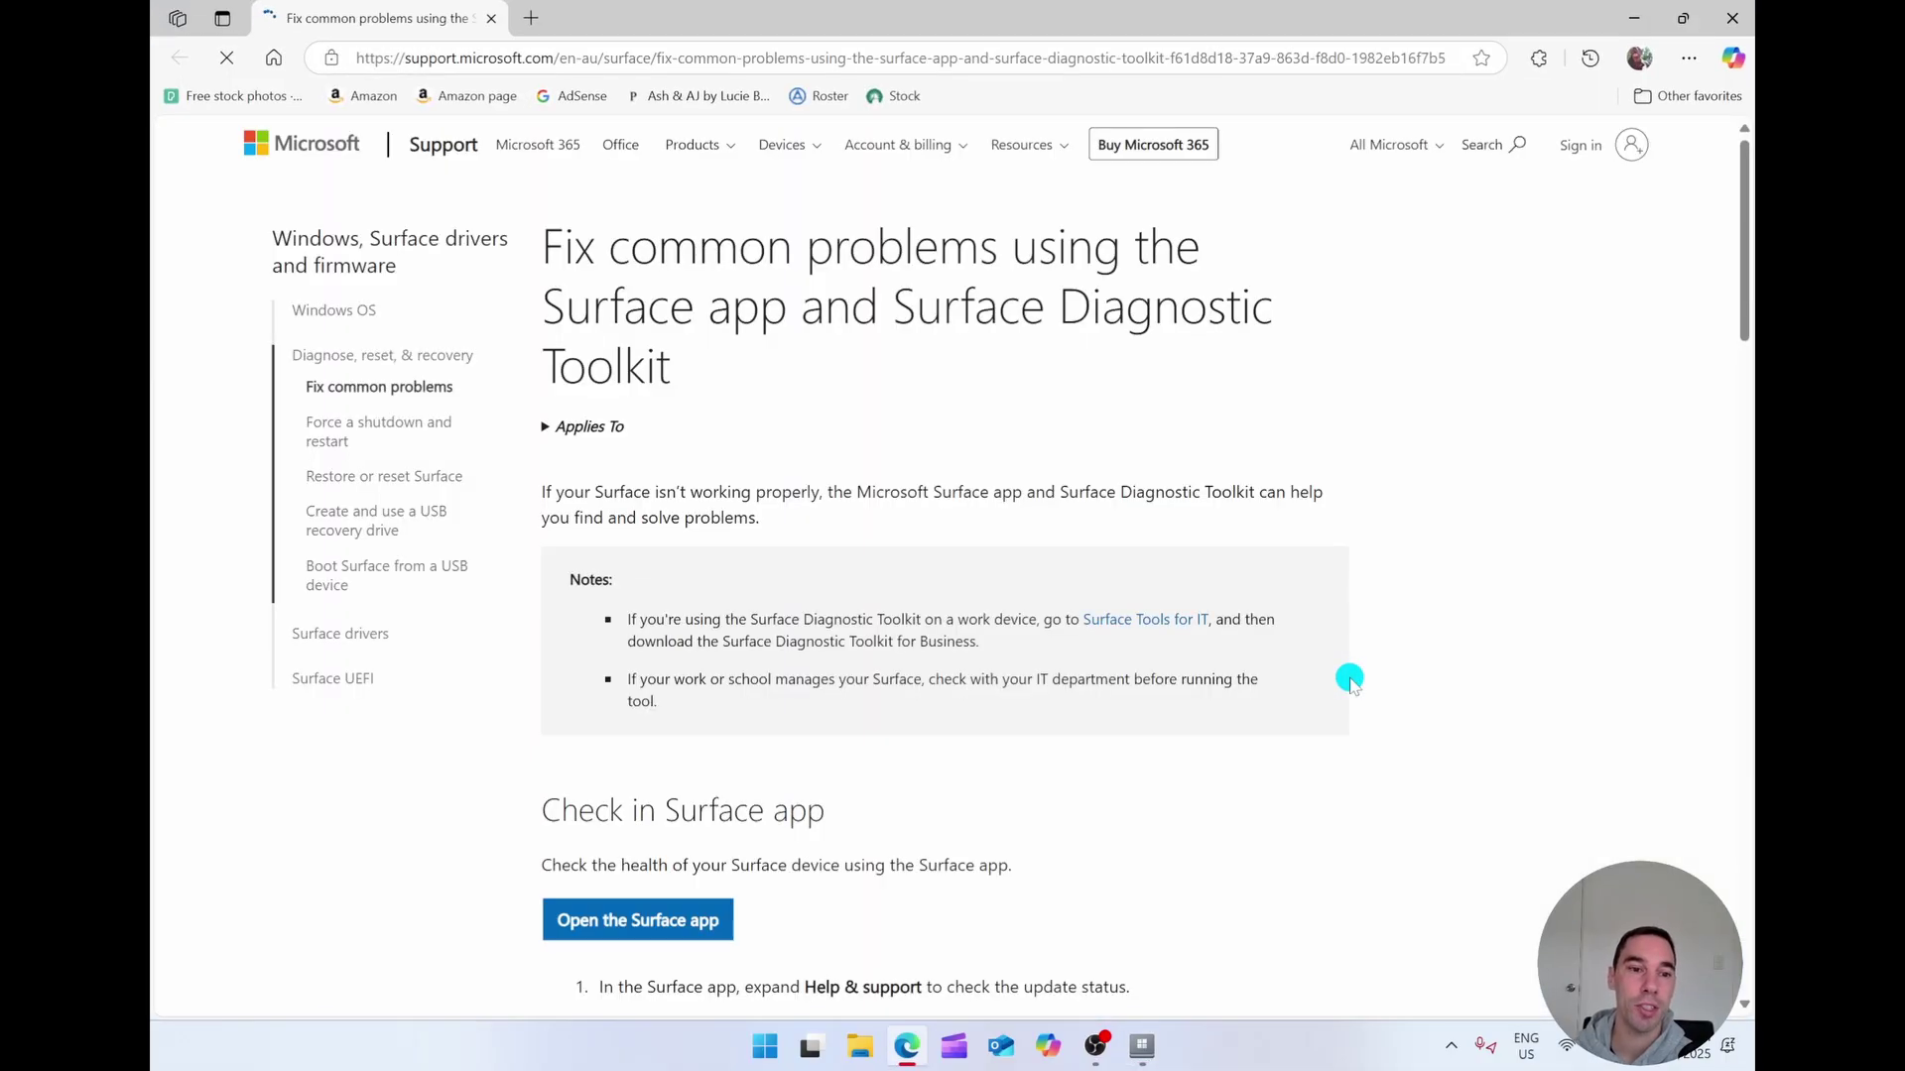
Scroll to 'Run the Surface Diagnostic Toolkit' and choose Get the Surface Diagnostic Toolkit.
scroll(1352, 655, "down", 5)
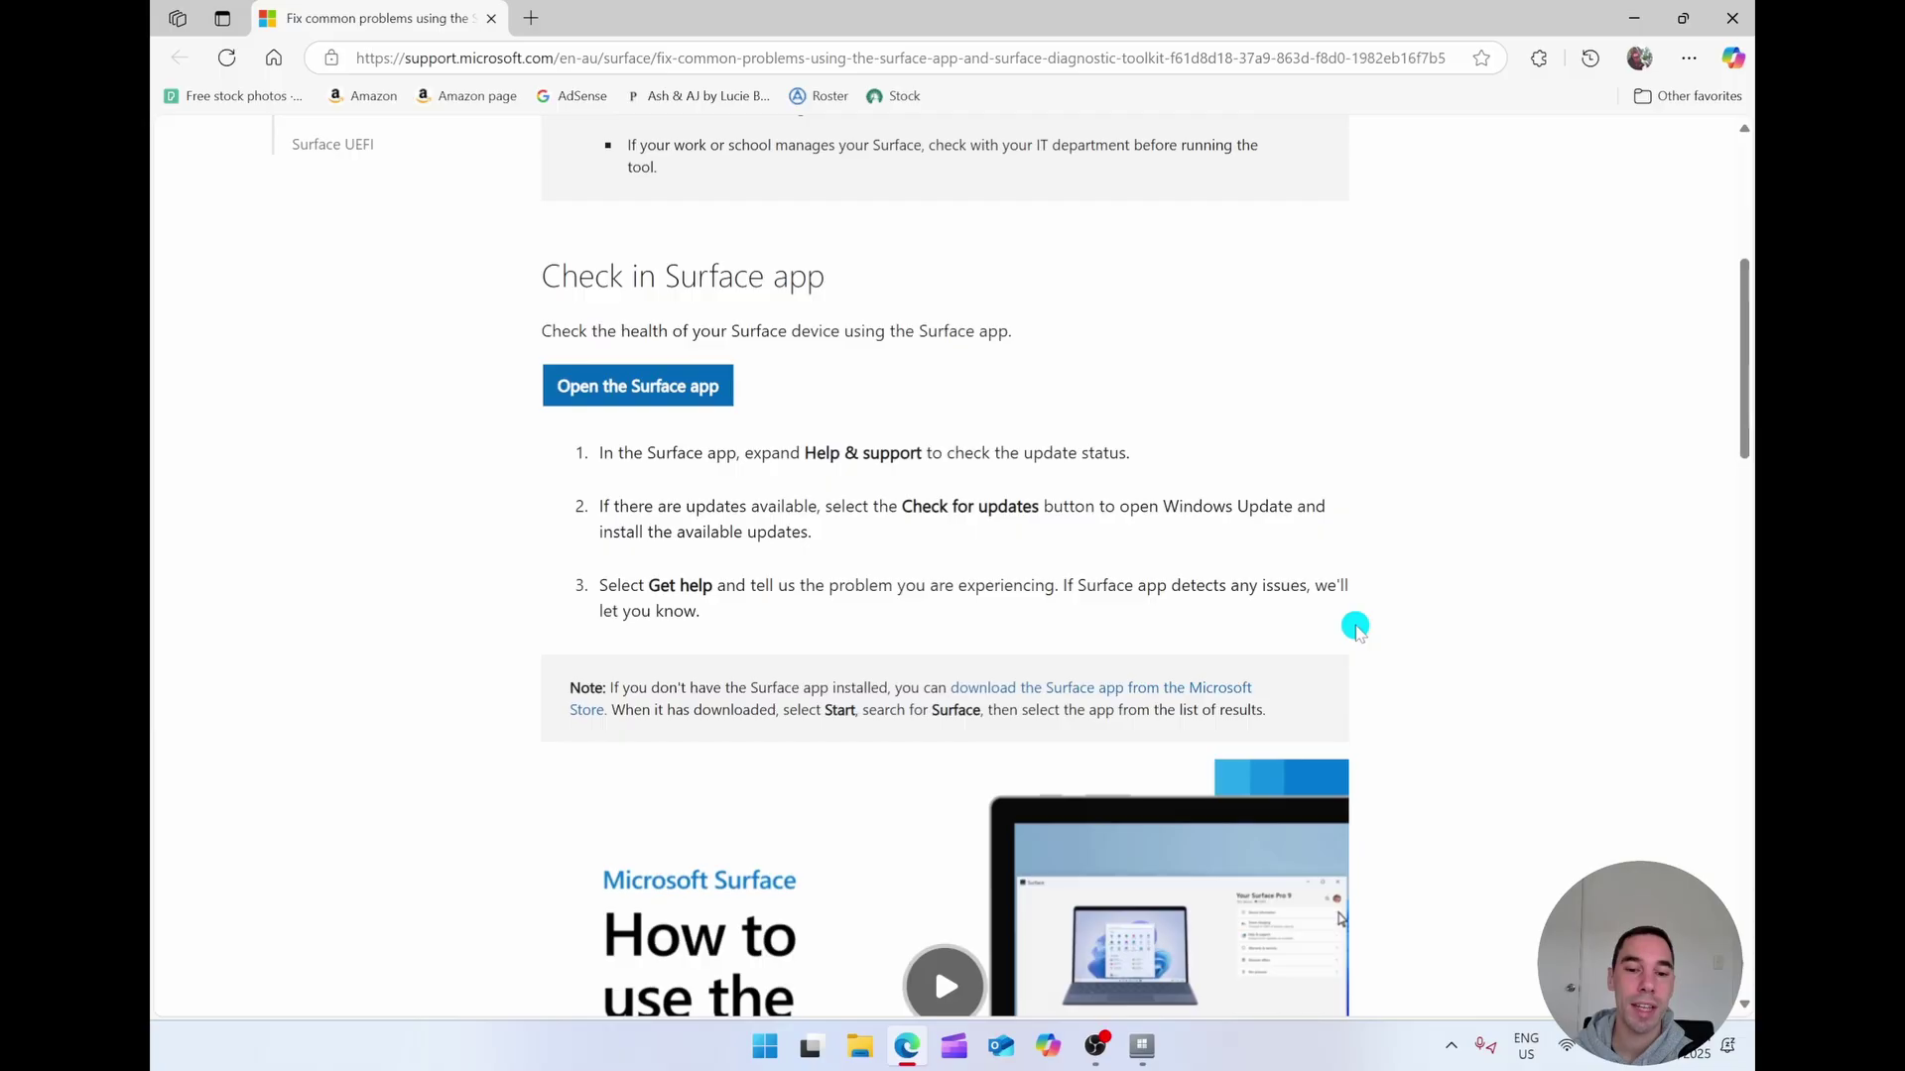
scroll(1355, 627, "down", 9)
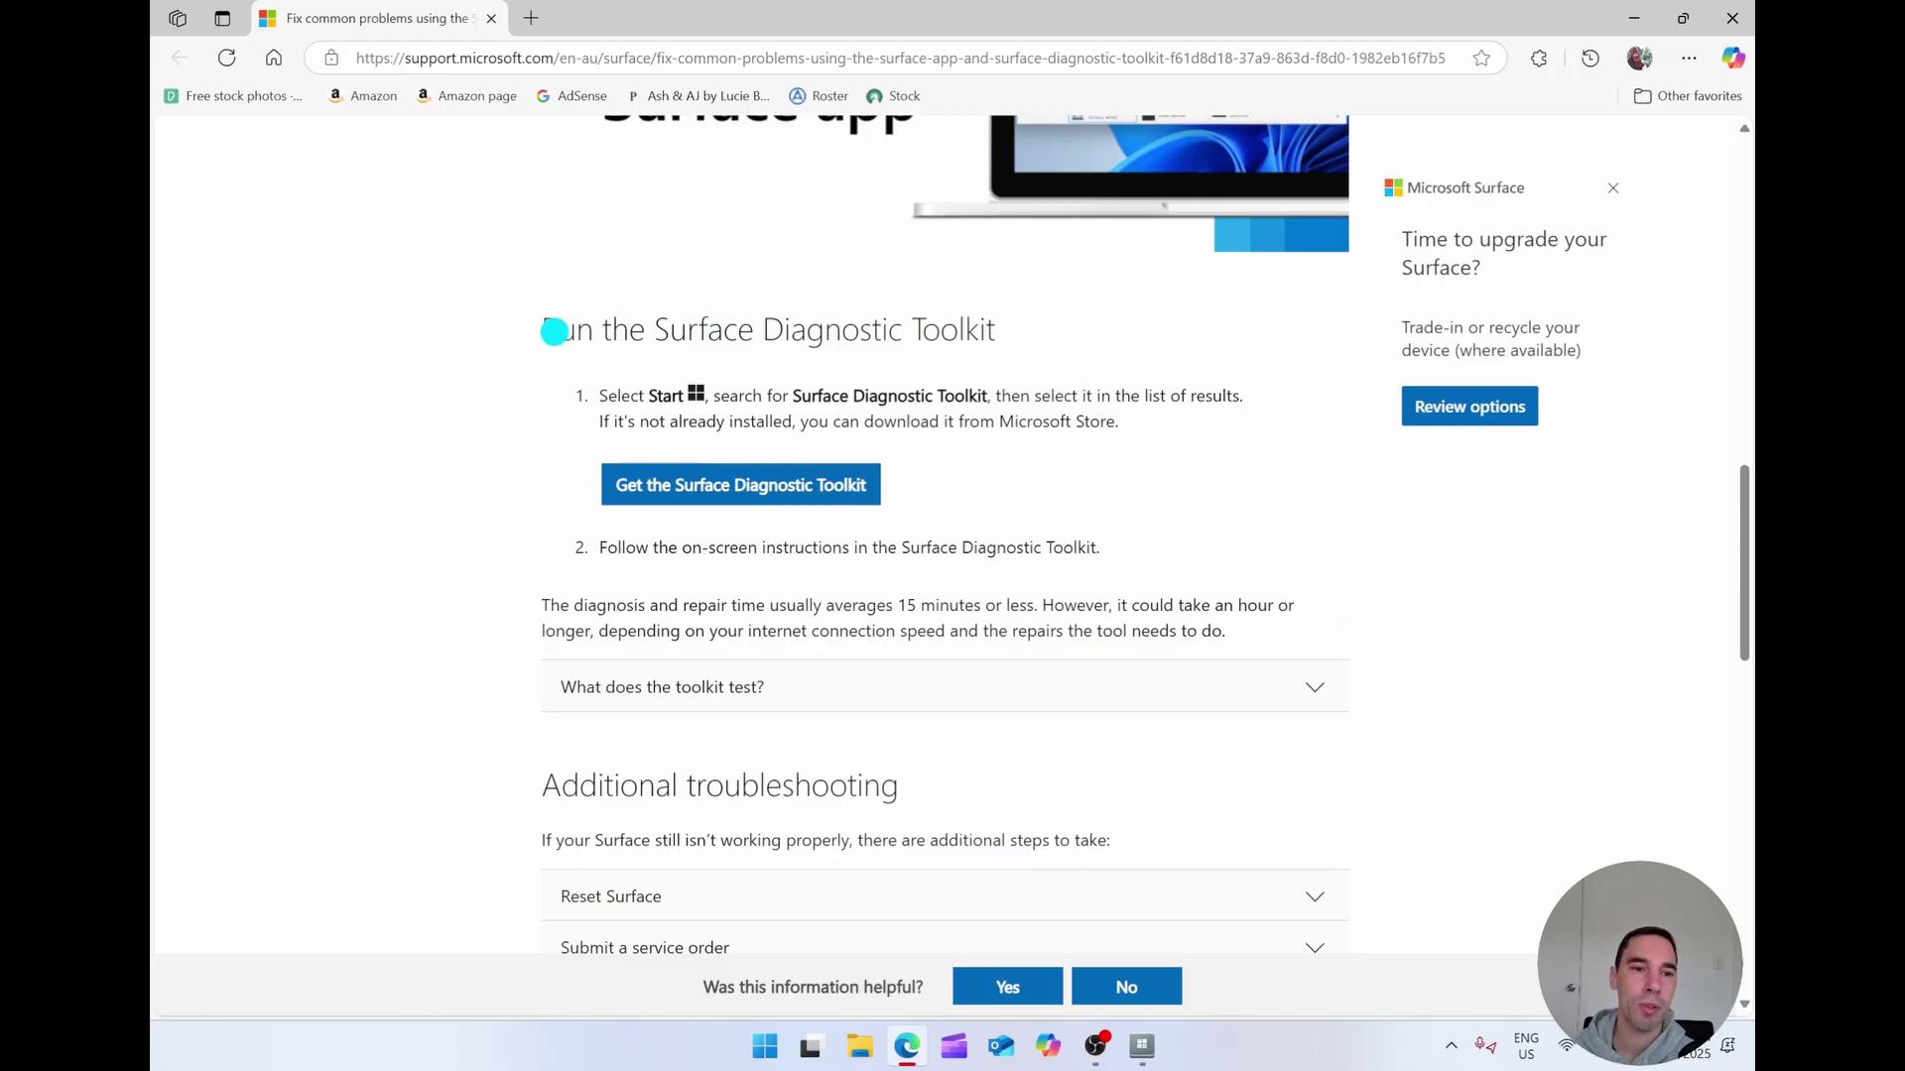
left_click_drag(556, 329, 935, 319)
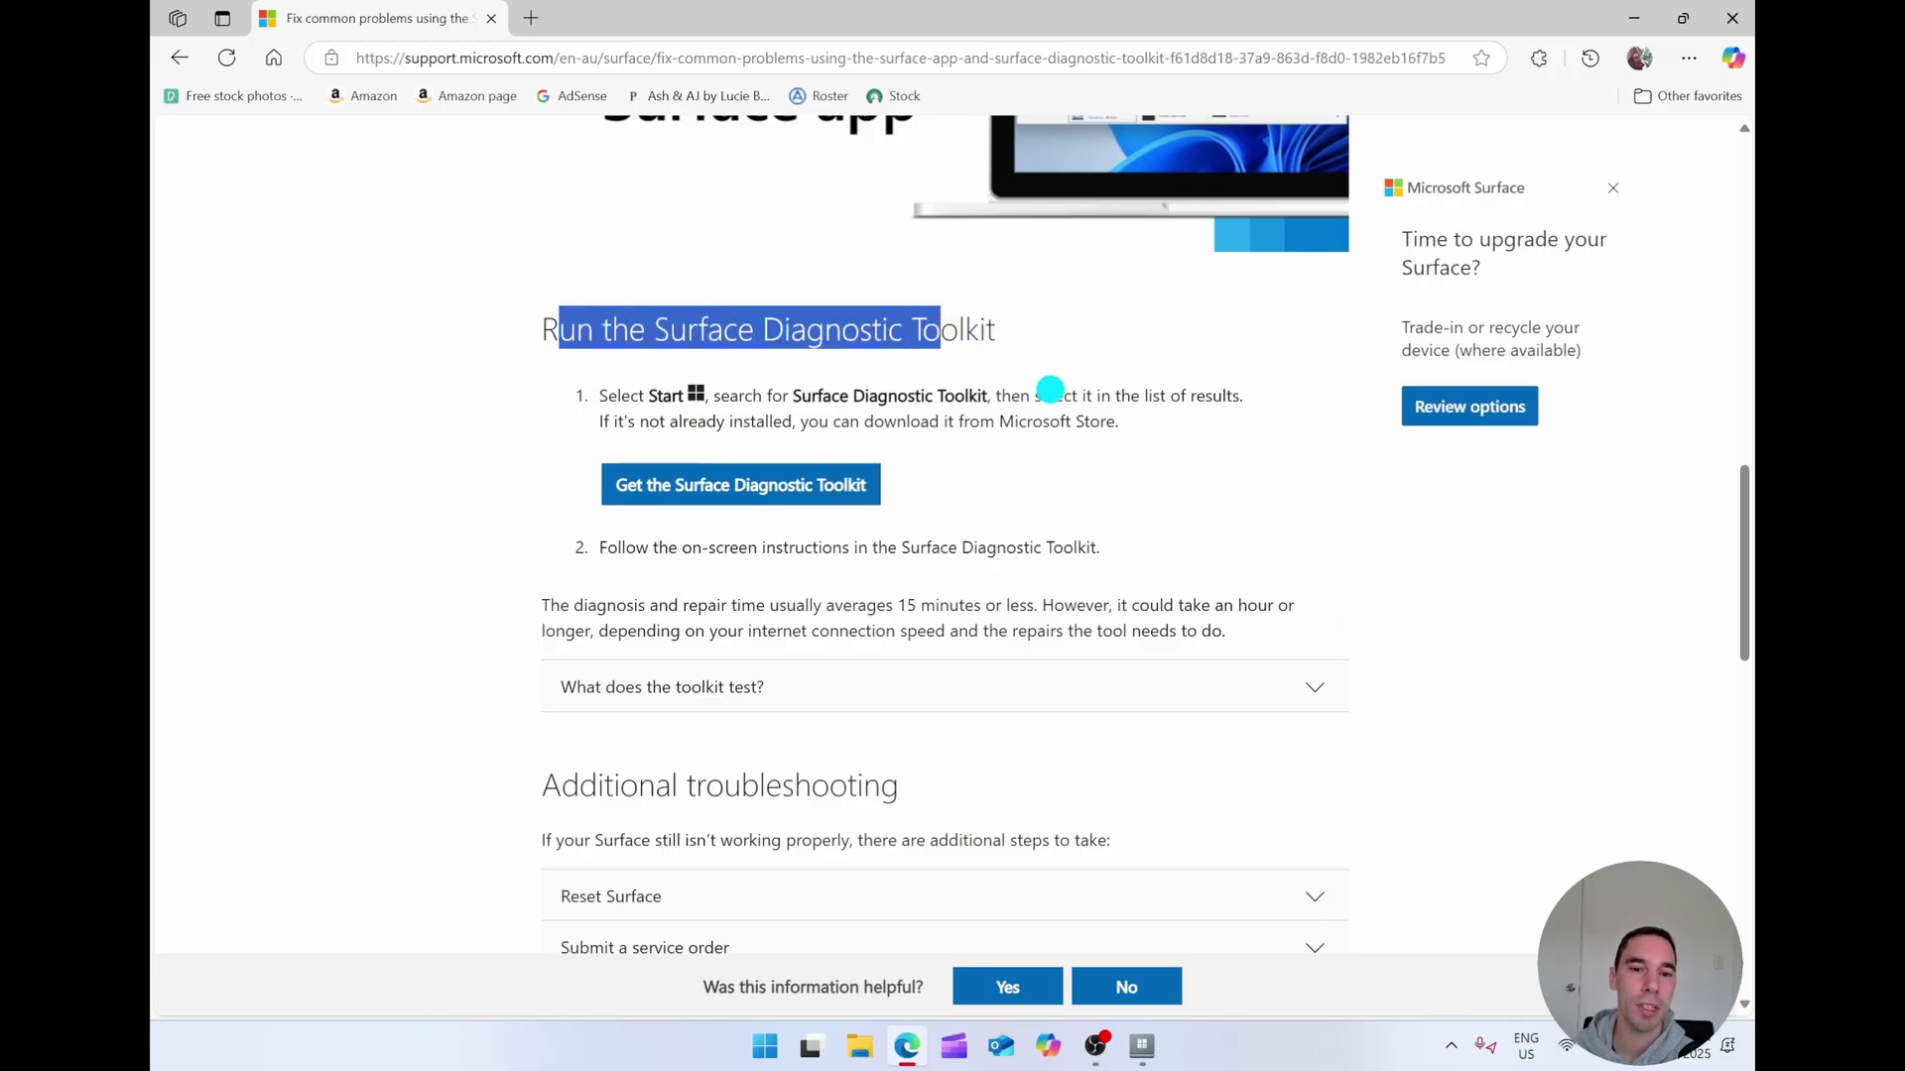
left_click(1101, 414)
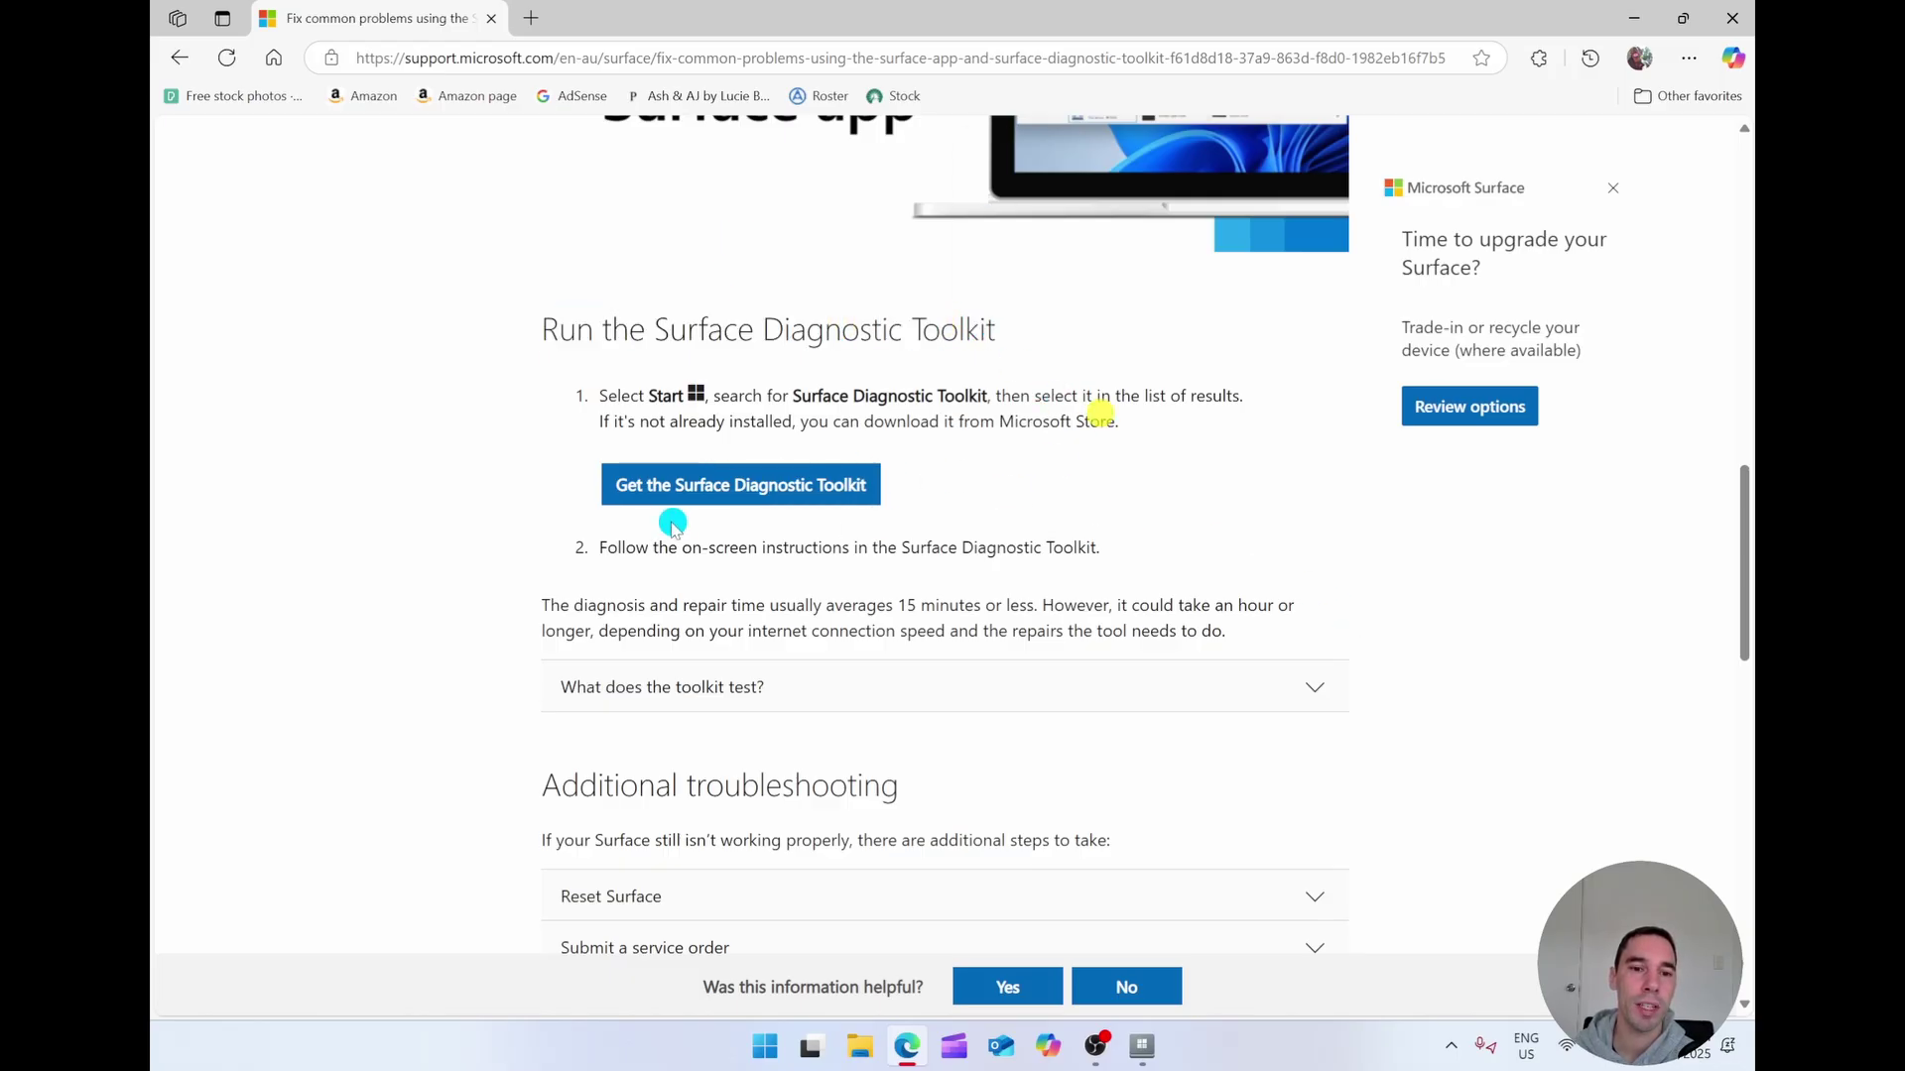
left_click(727, 486)
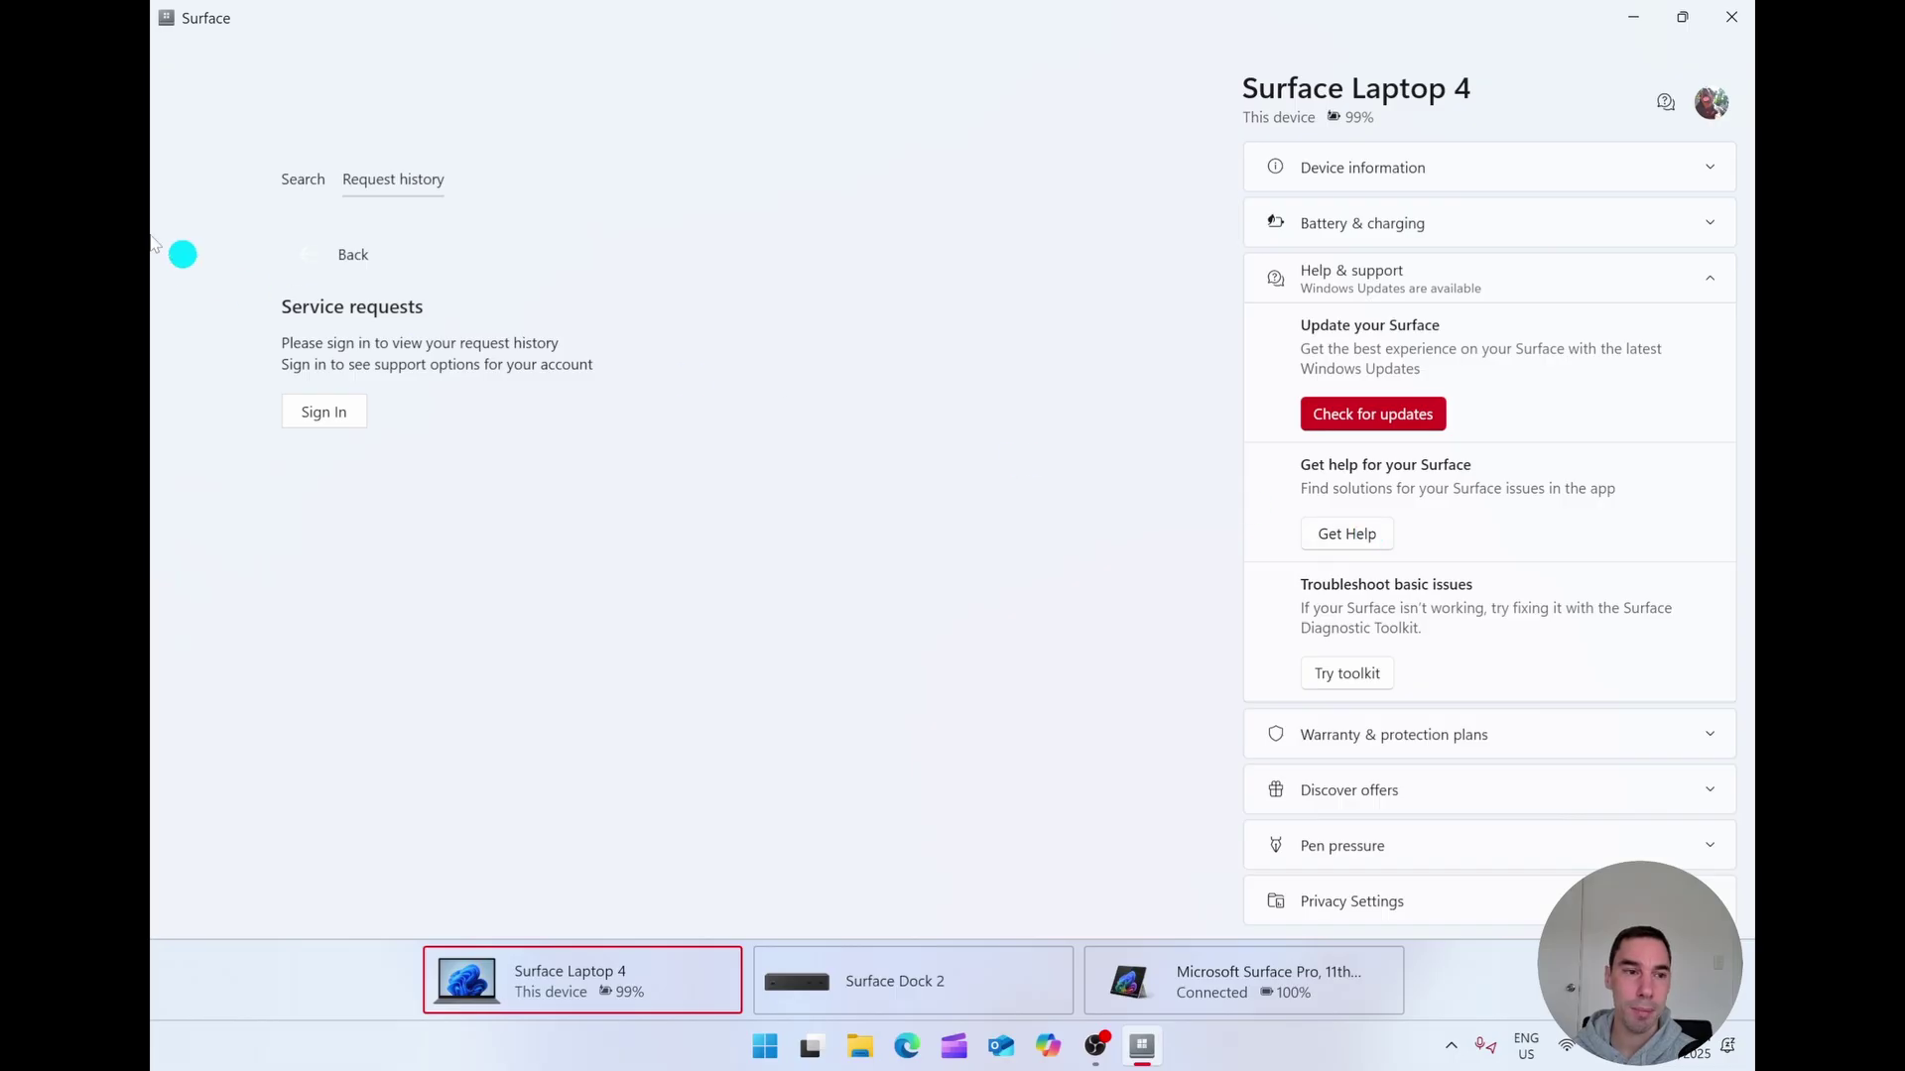
Reopen Get Help, check the warranty status (expired 16/06/2023), and expand Discover offers.
left_click(1351, 536)
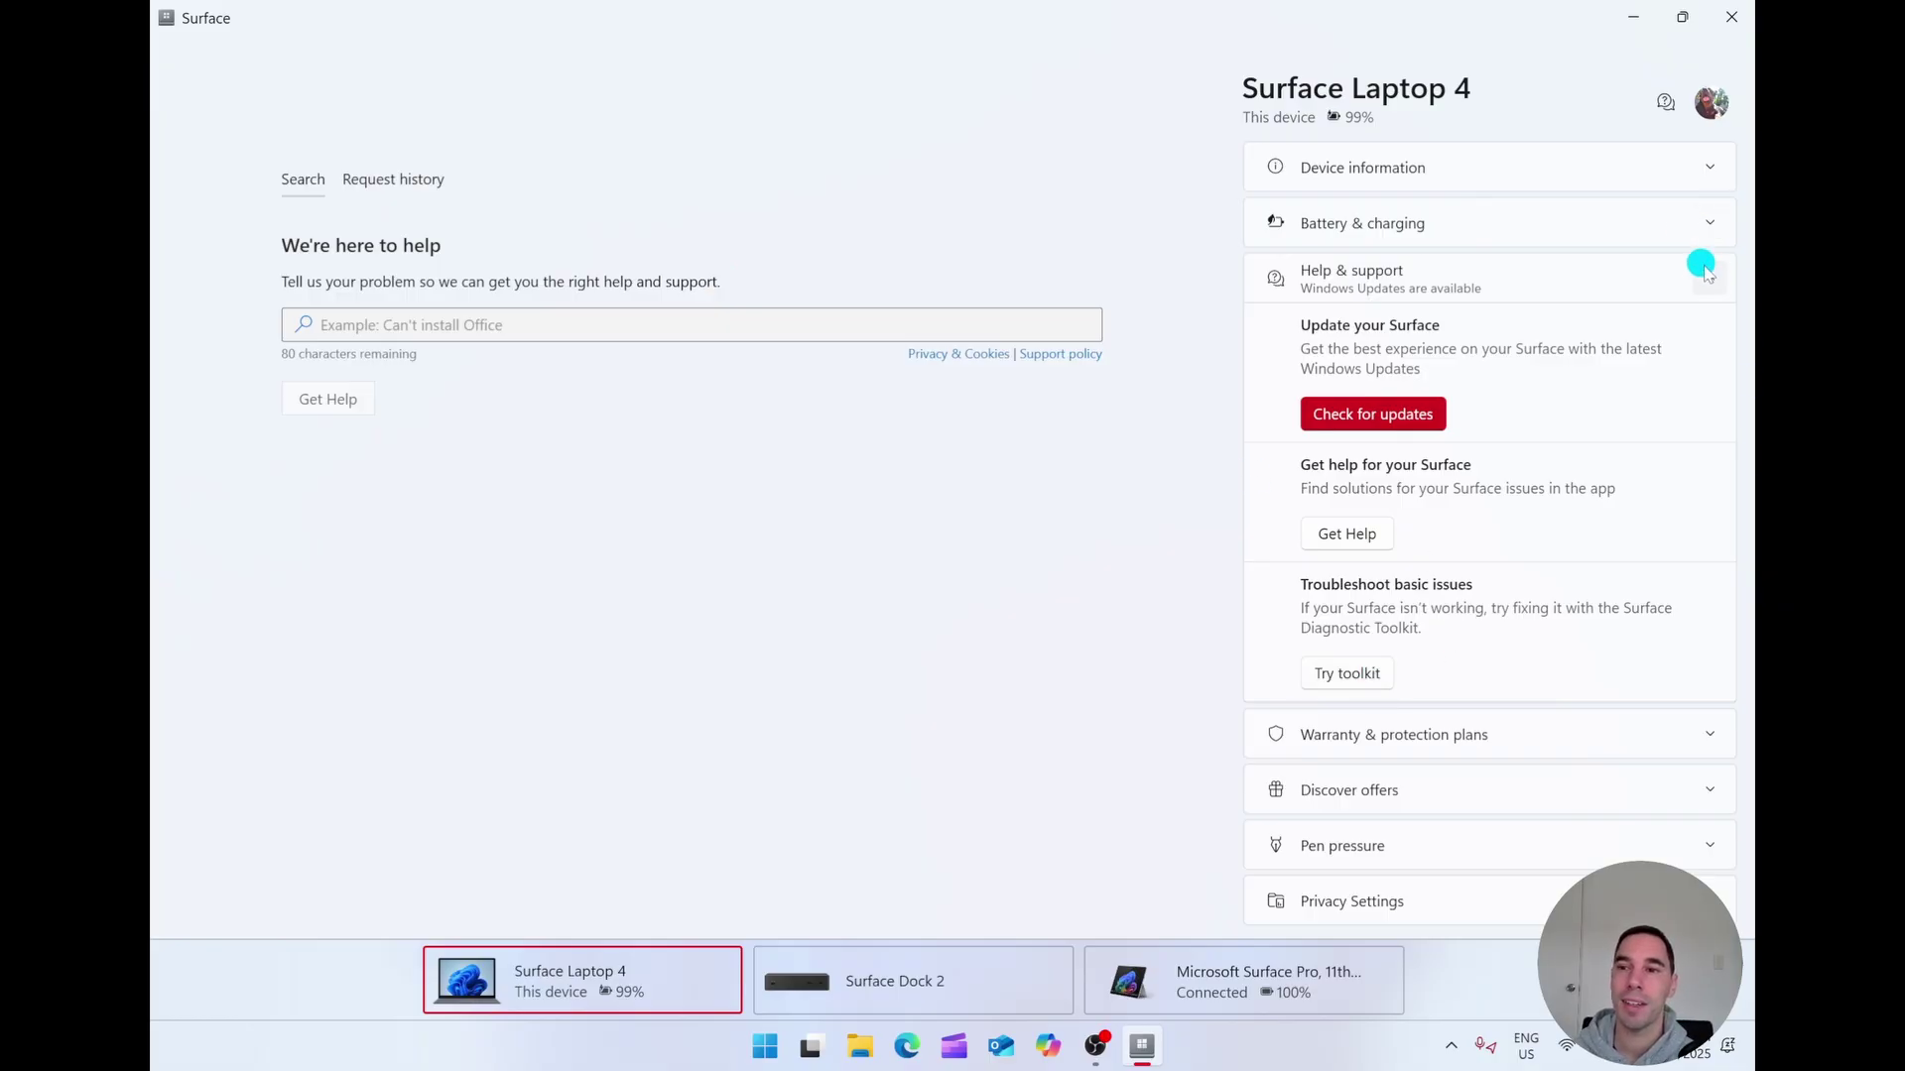
left_click(1709, 274)
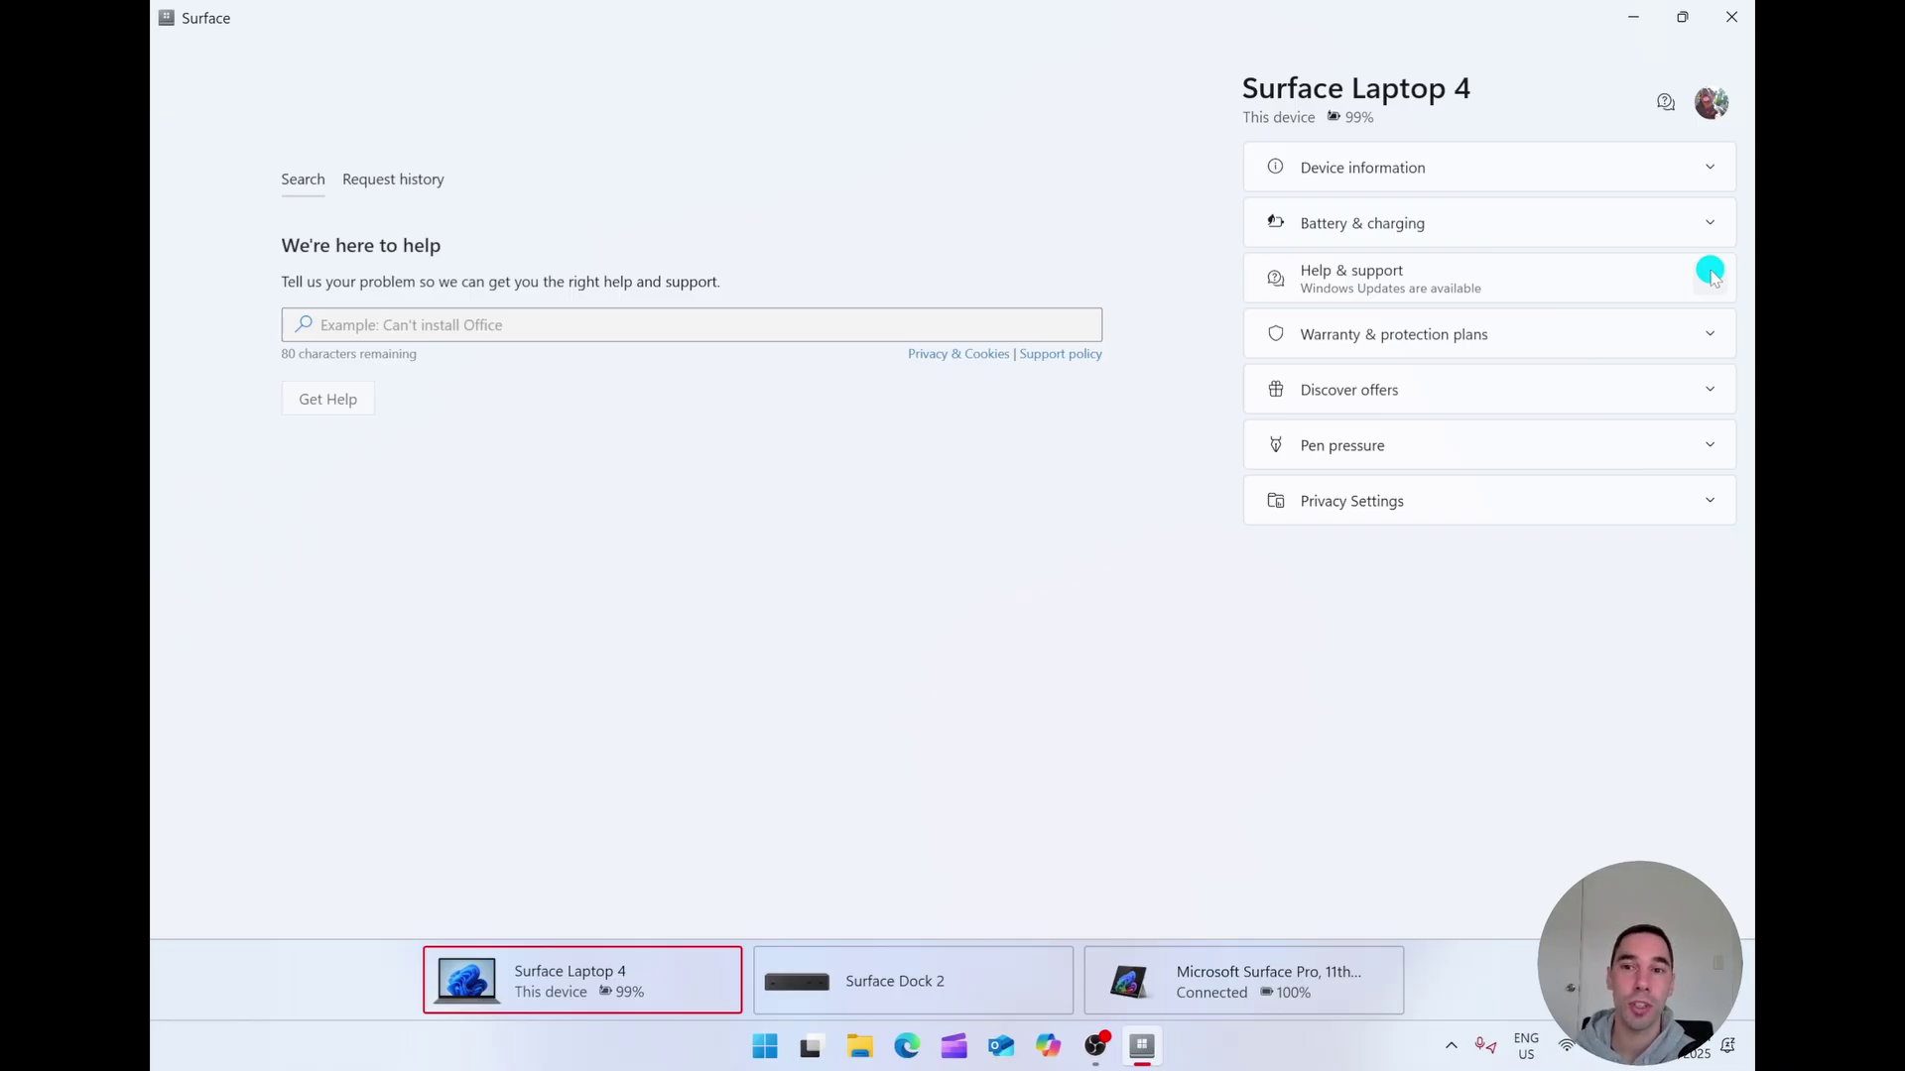
left_click(1714, 335)
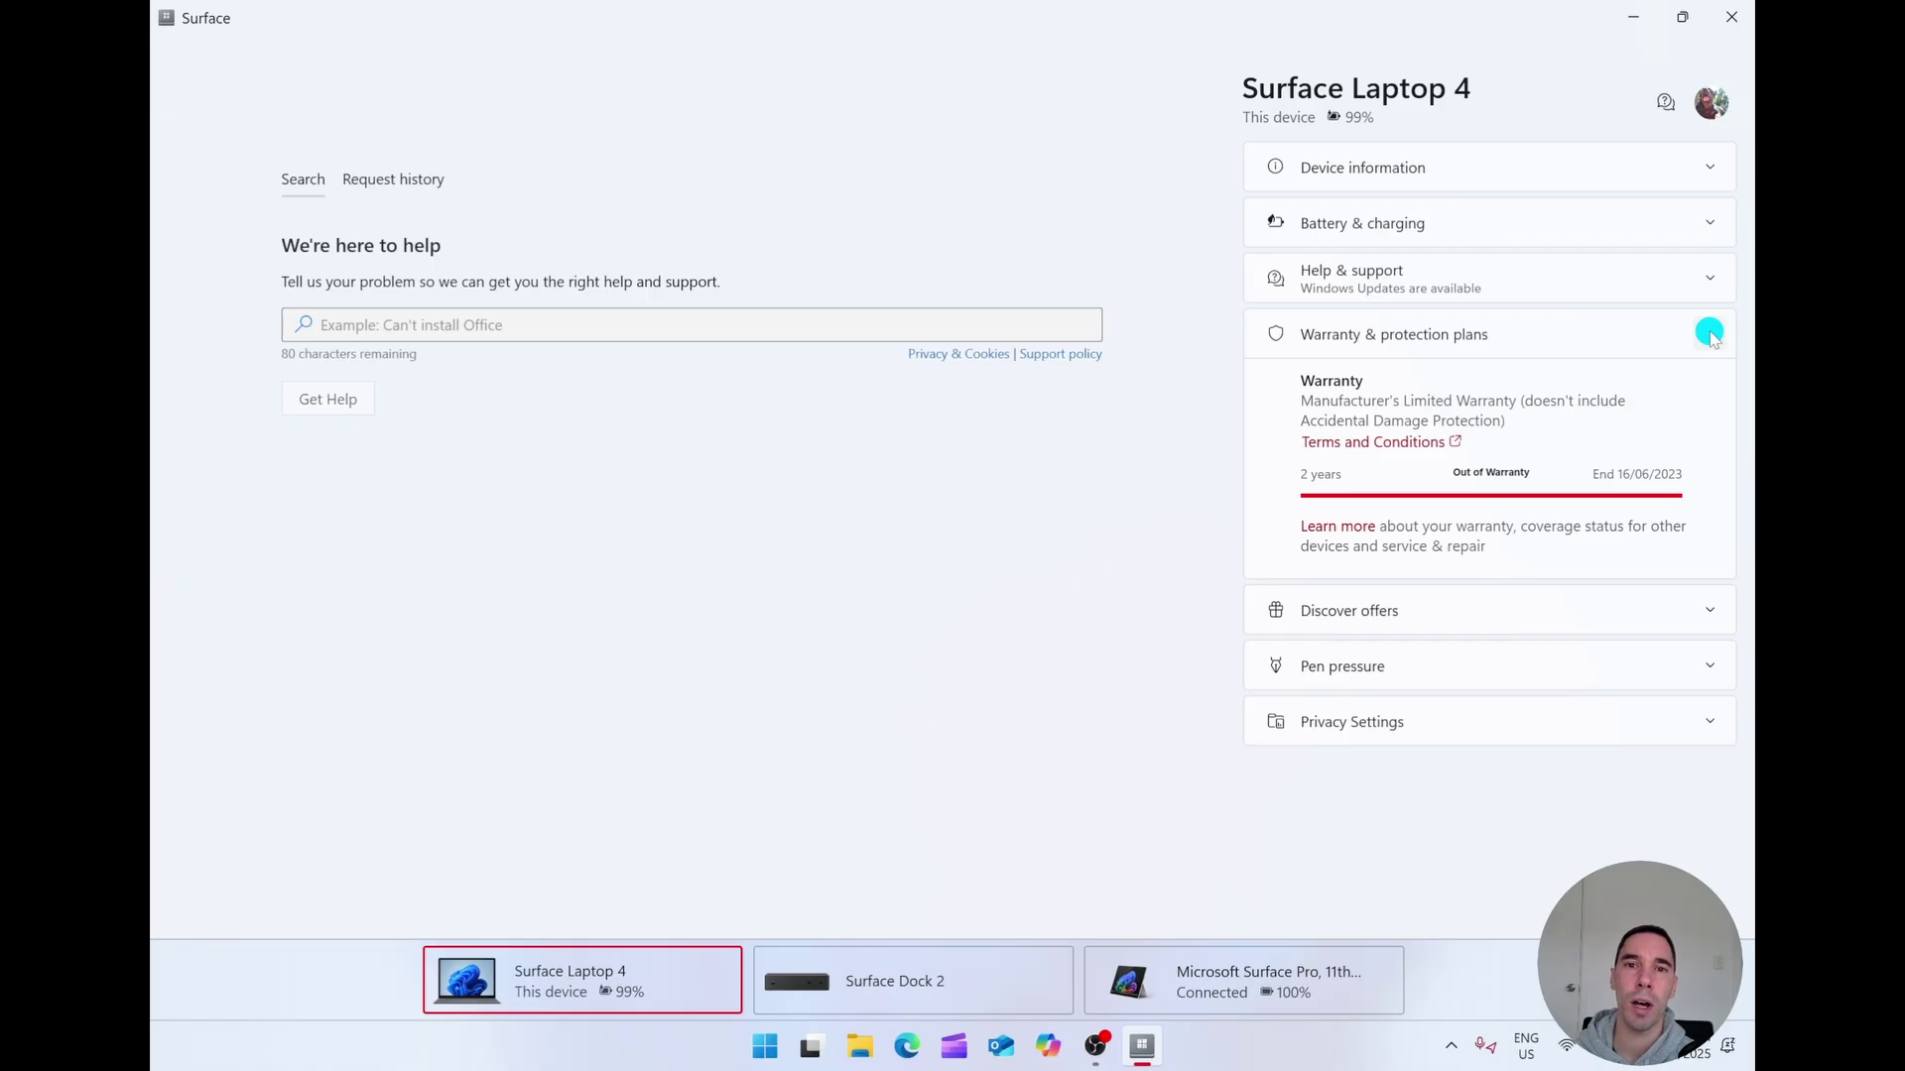
left_click(1709, 335)
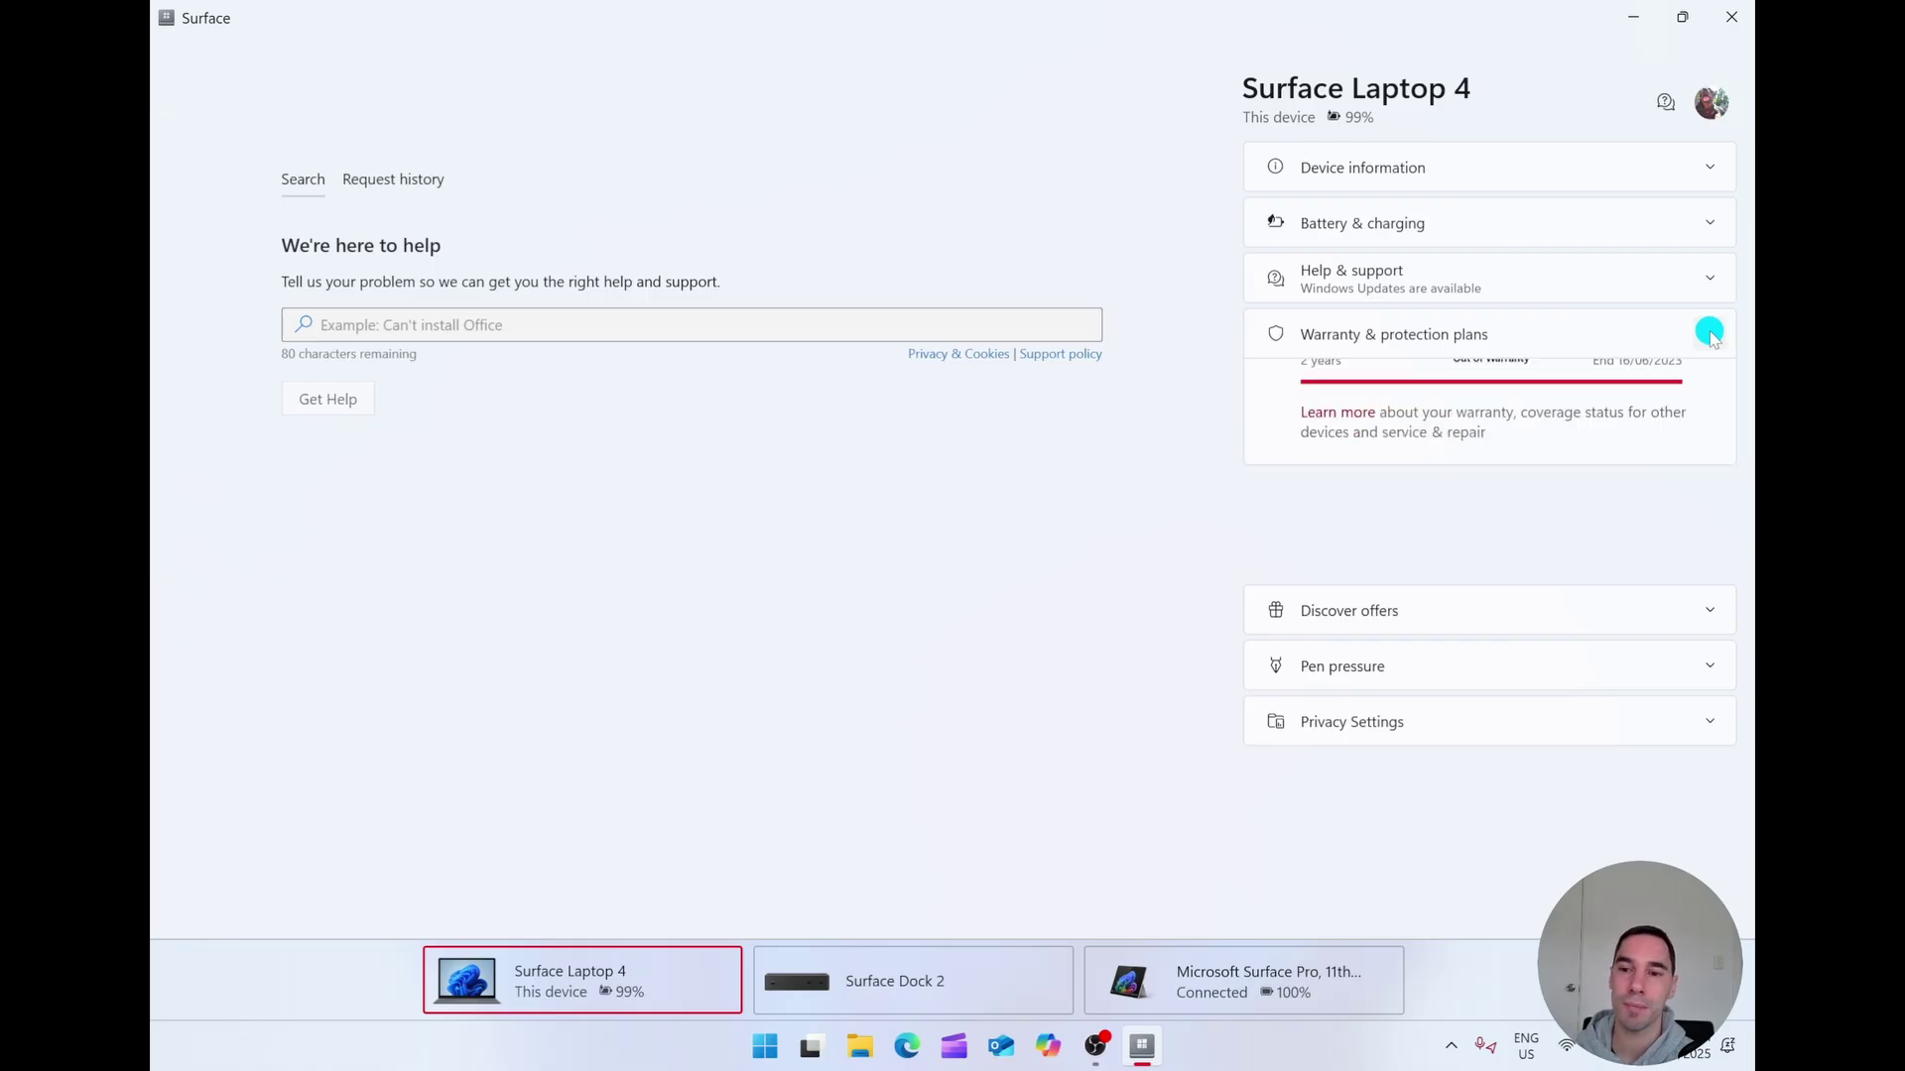
left_click(1716, 387)
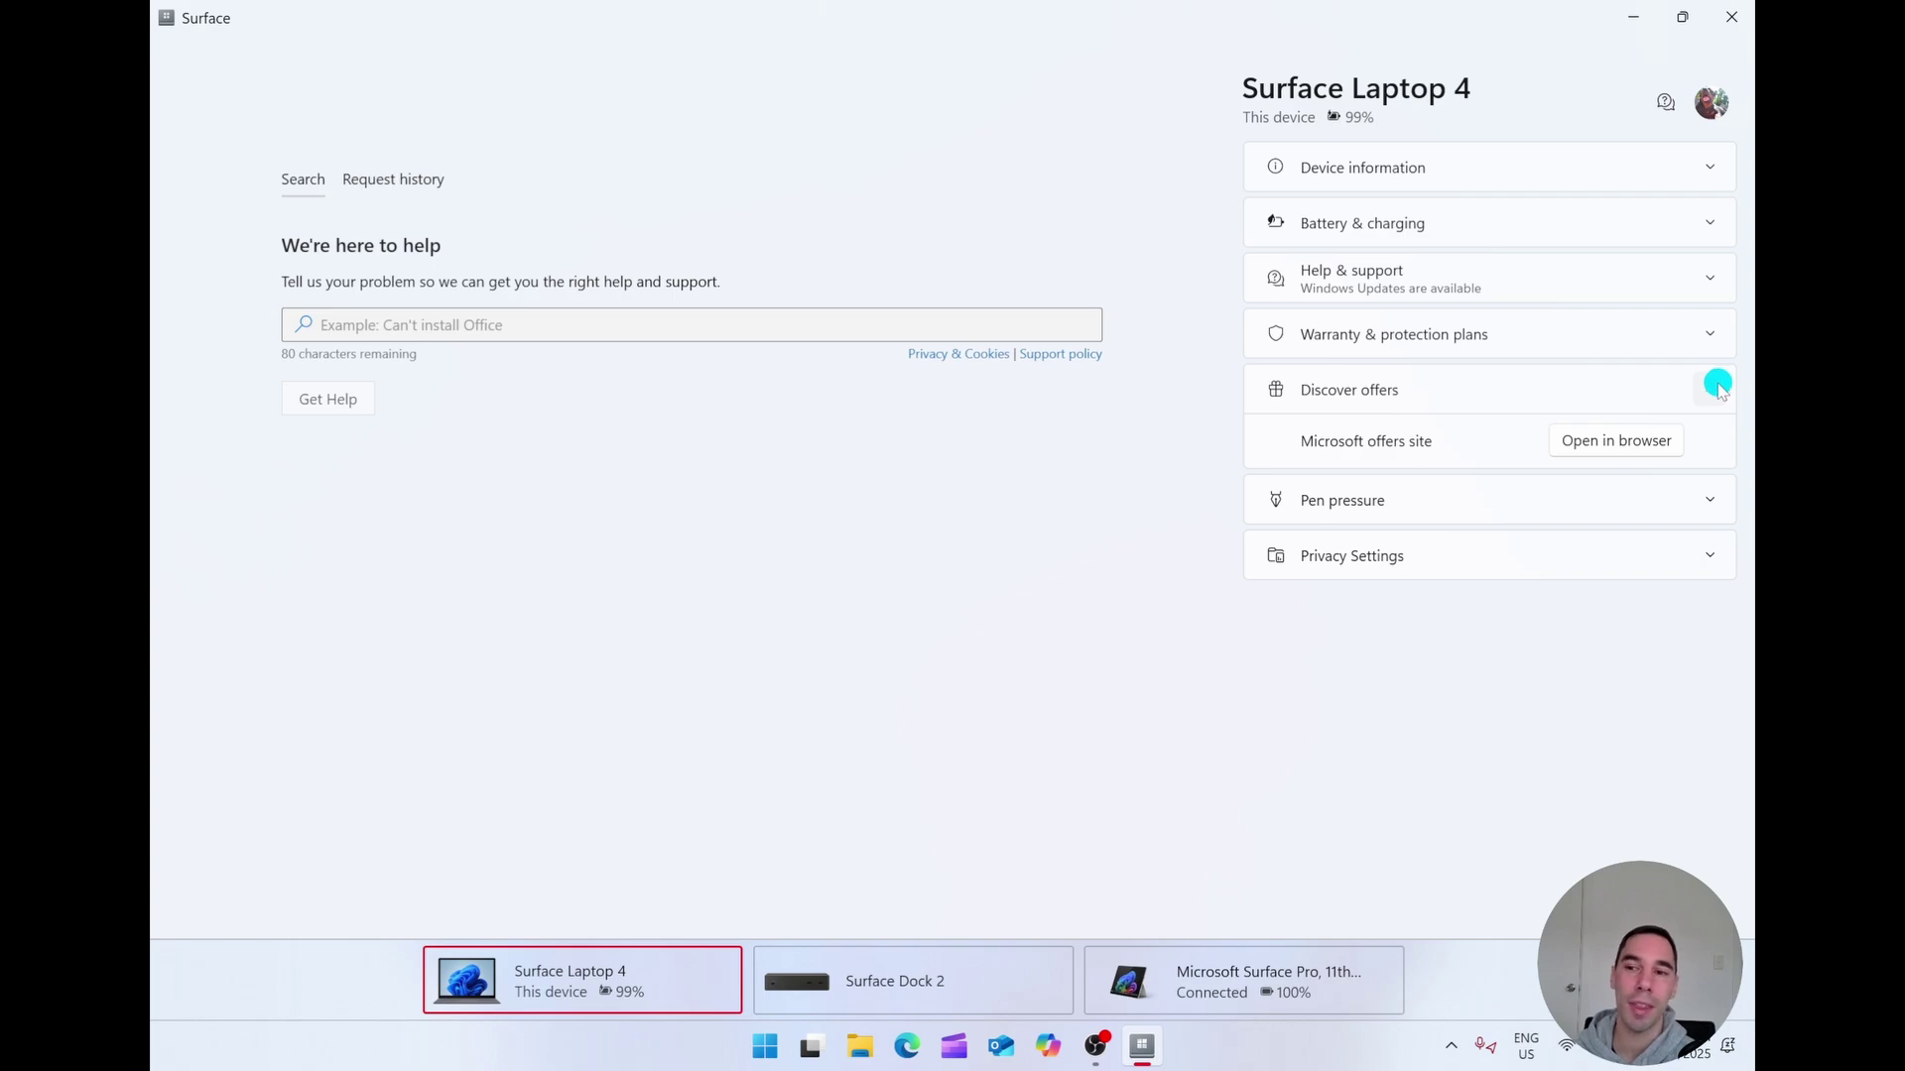
Collapse Discover offers and lower pen pressure sensitivity to 5.
left_click(1717, 388)
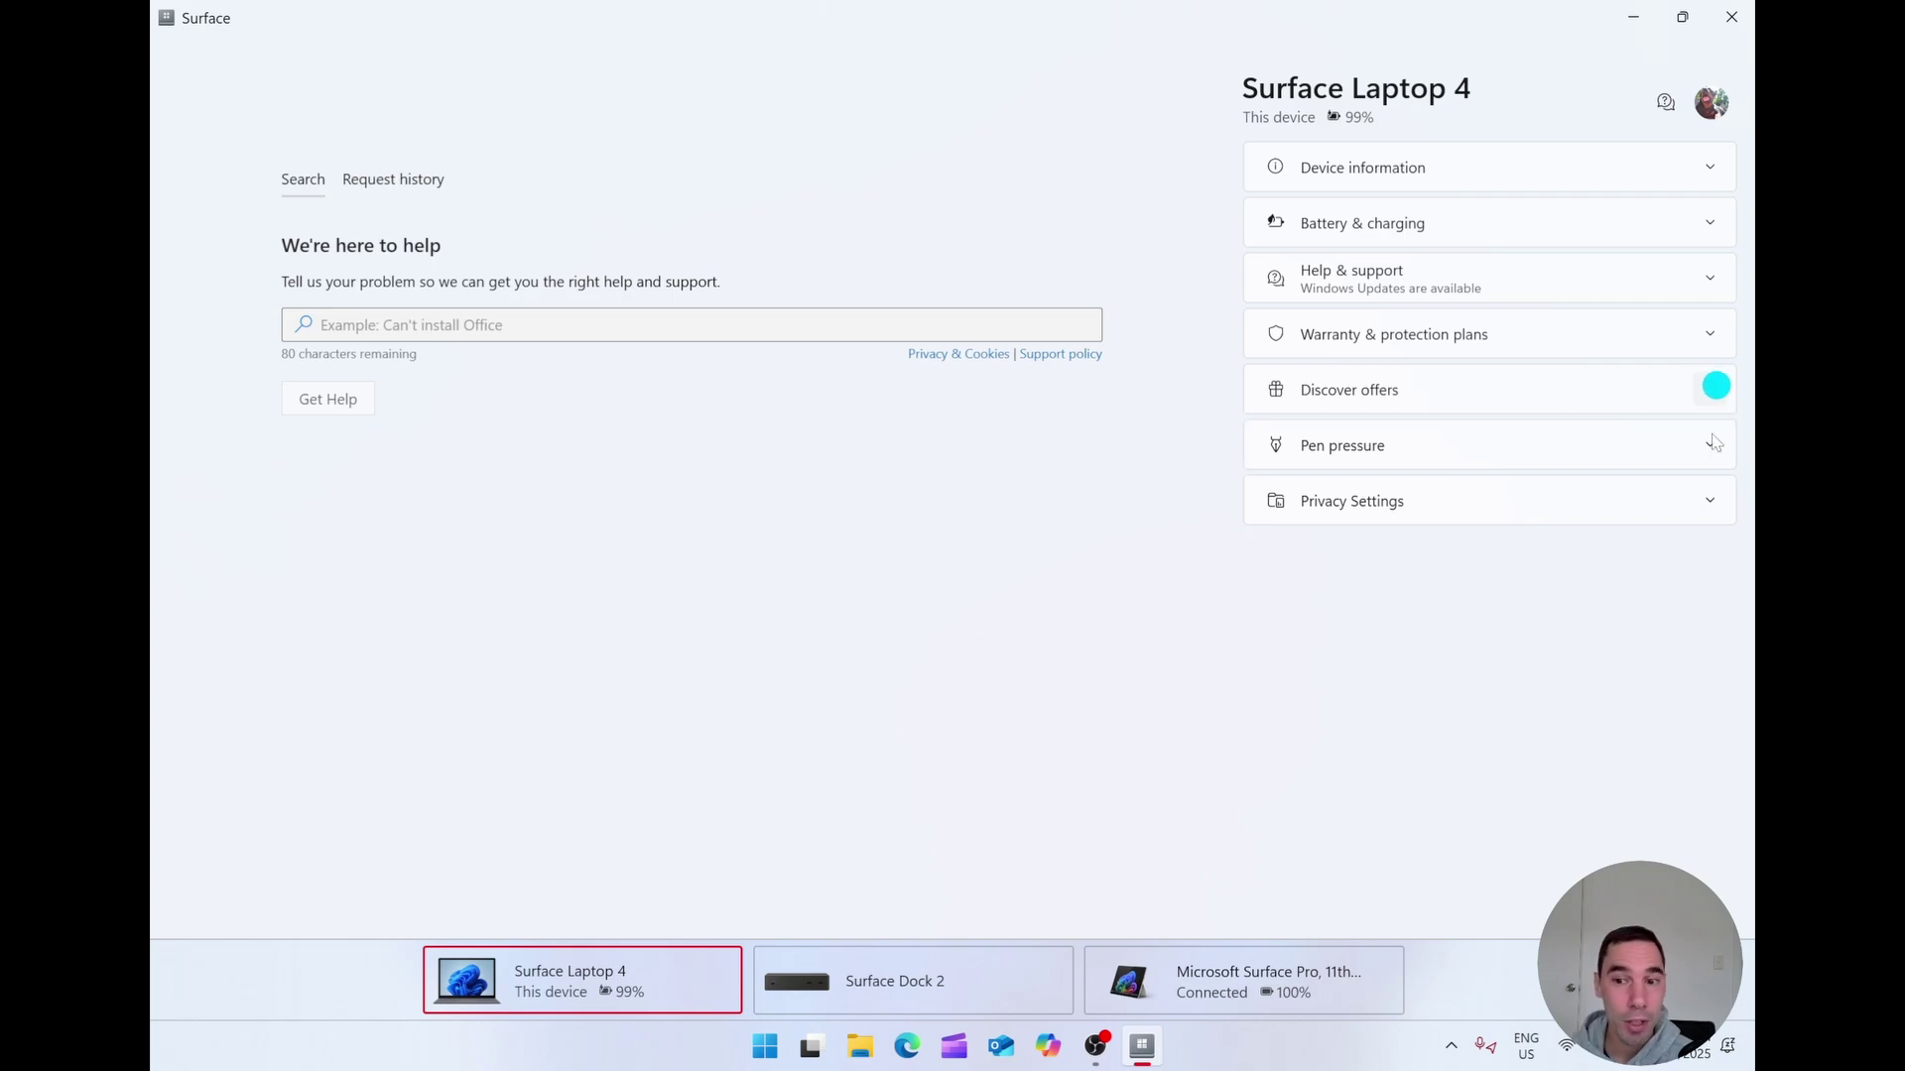
left_click(1715, 445)
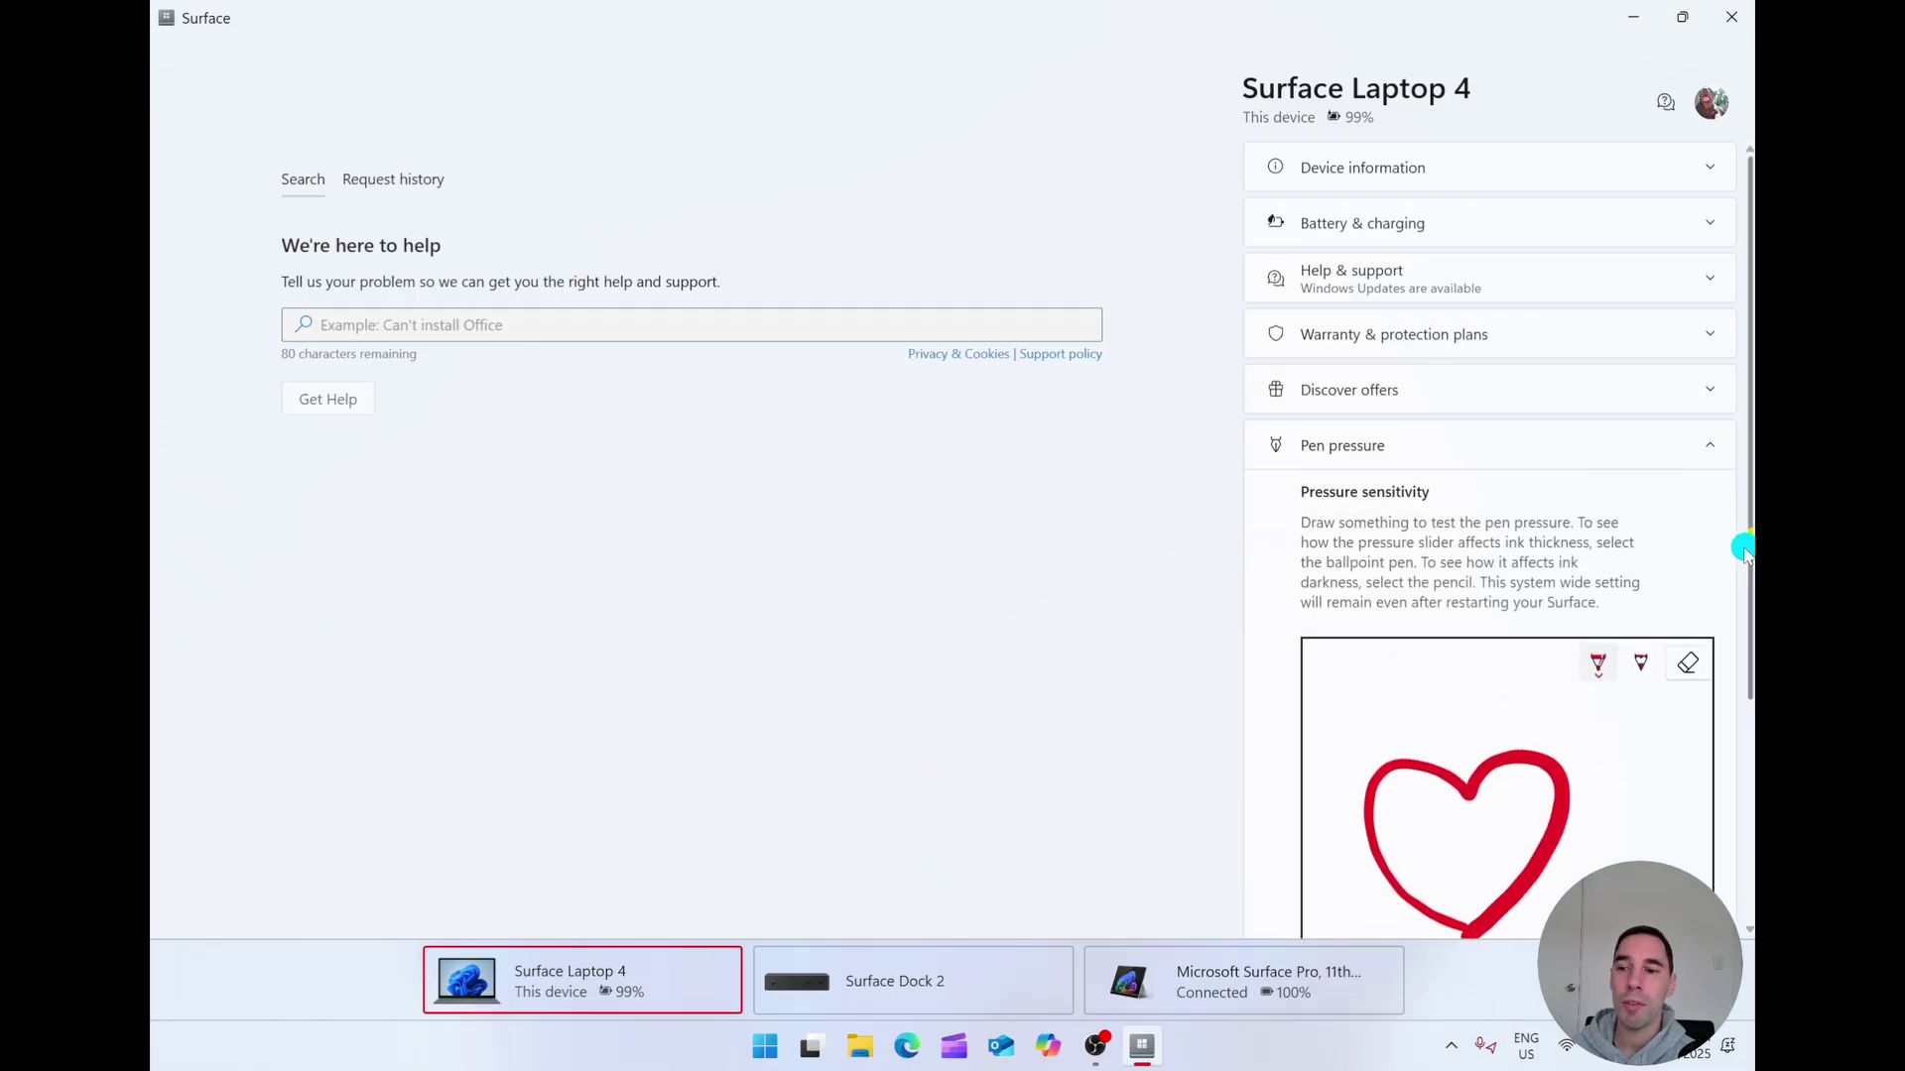
scroll(1700, 553, "down", 3)
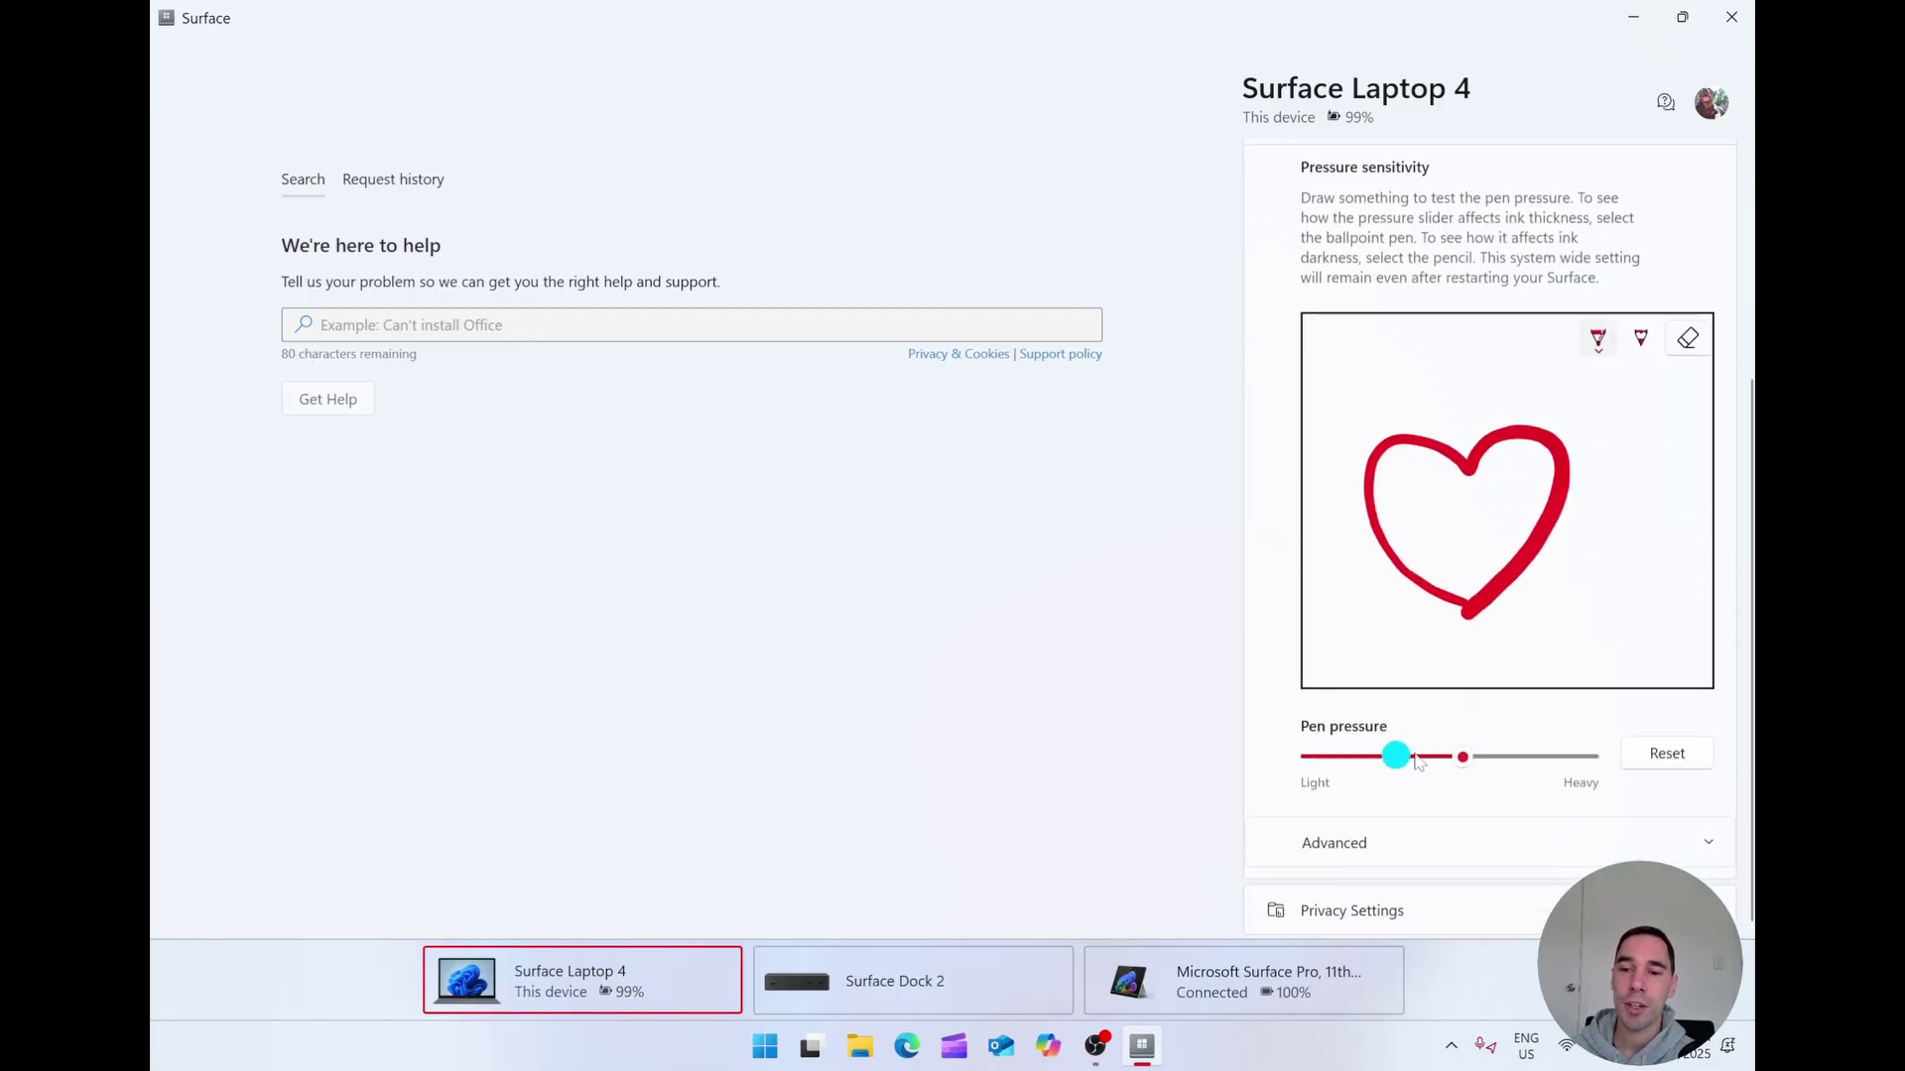
left_click_drag(1464, 757, 1373, 766)
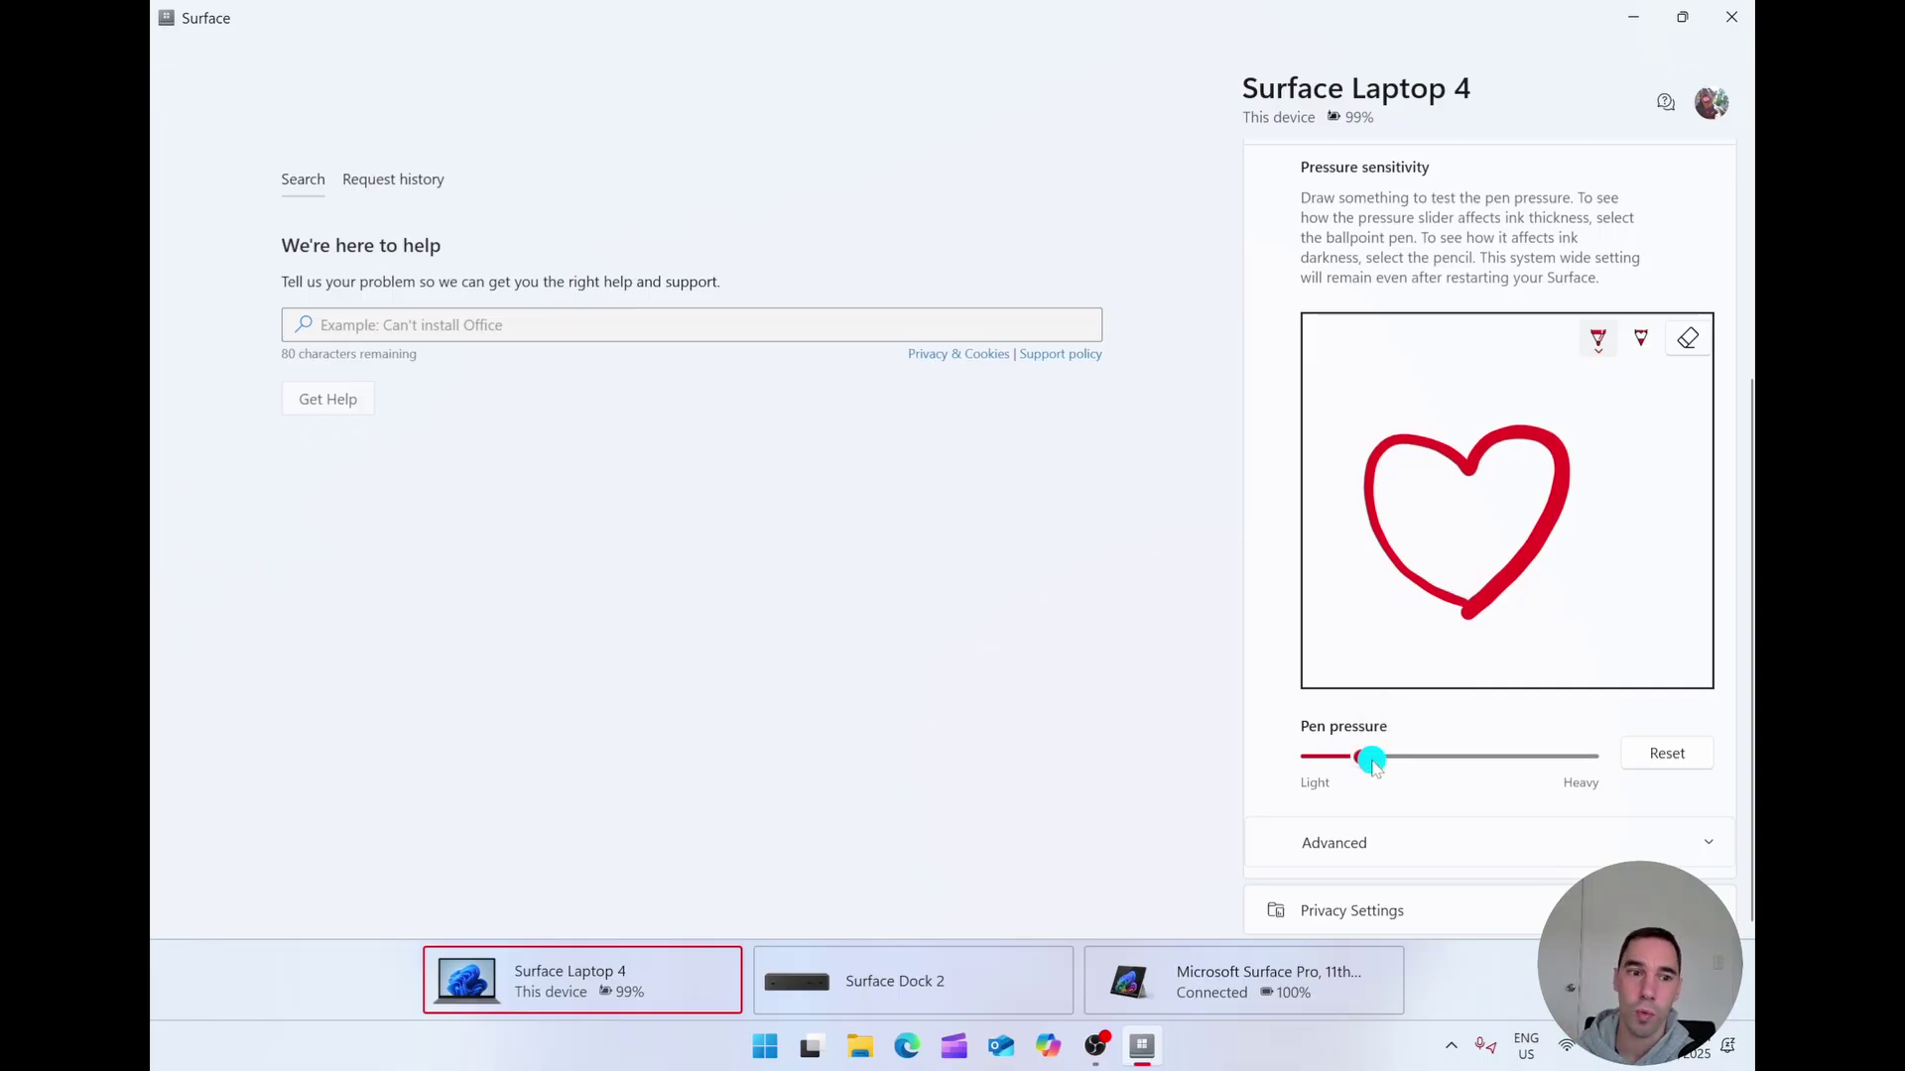
Show the Advanced pressure curve and raise pen pressure to 10.
left_click(1709, 842)
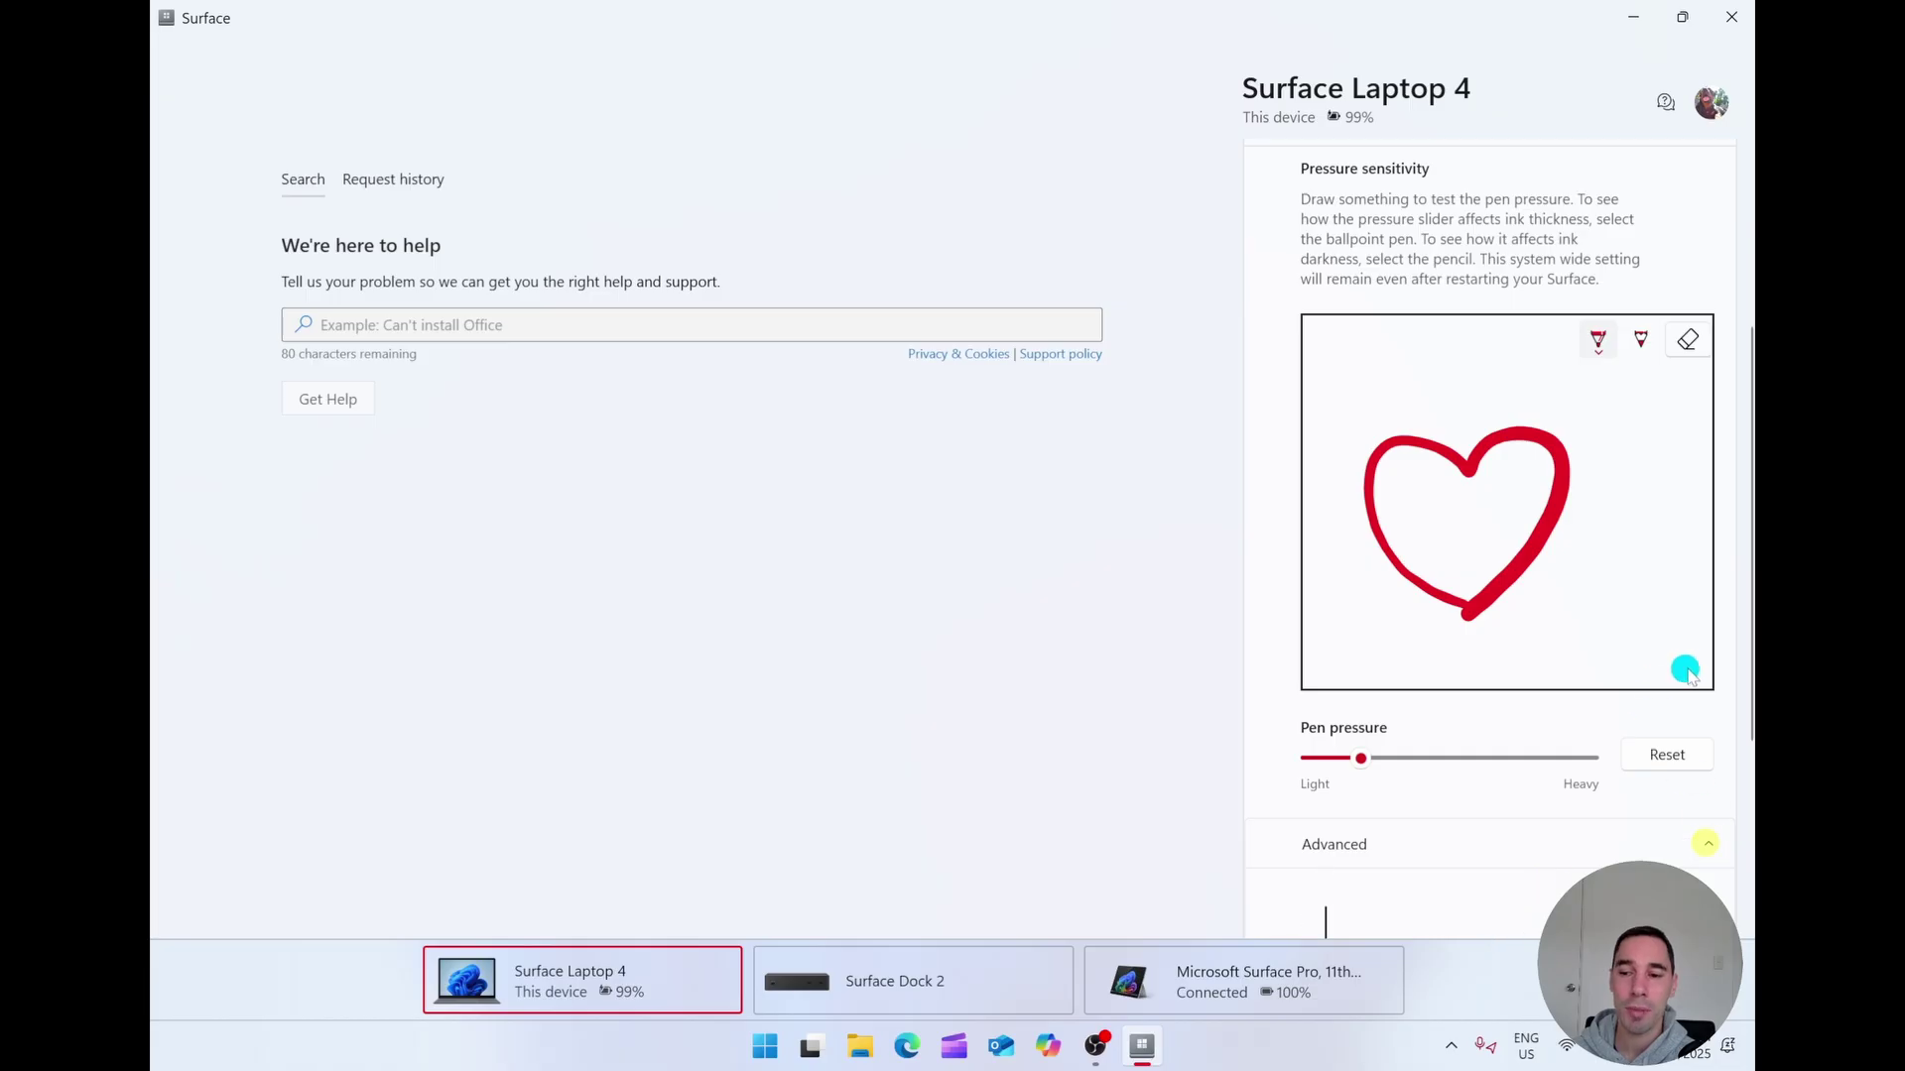
scroll(1689, 669, "down", 3)
left_click(1361, 416)
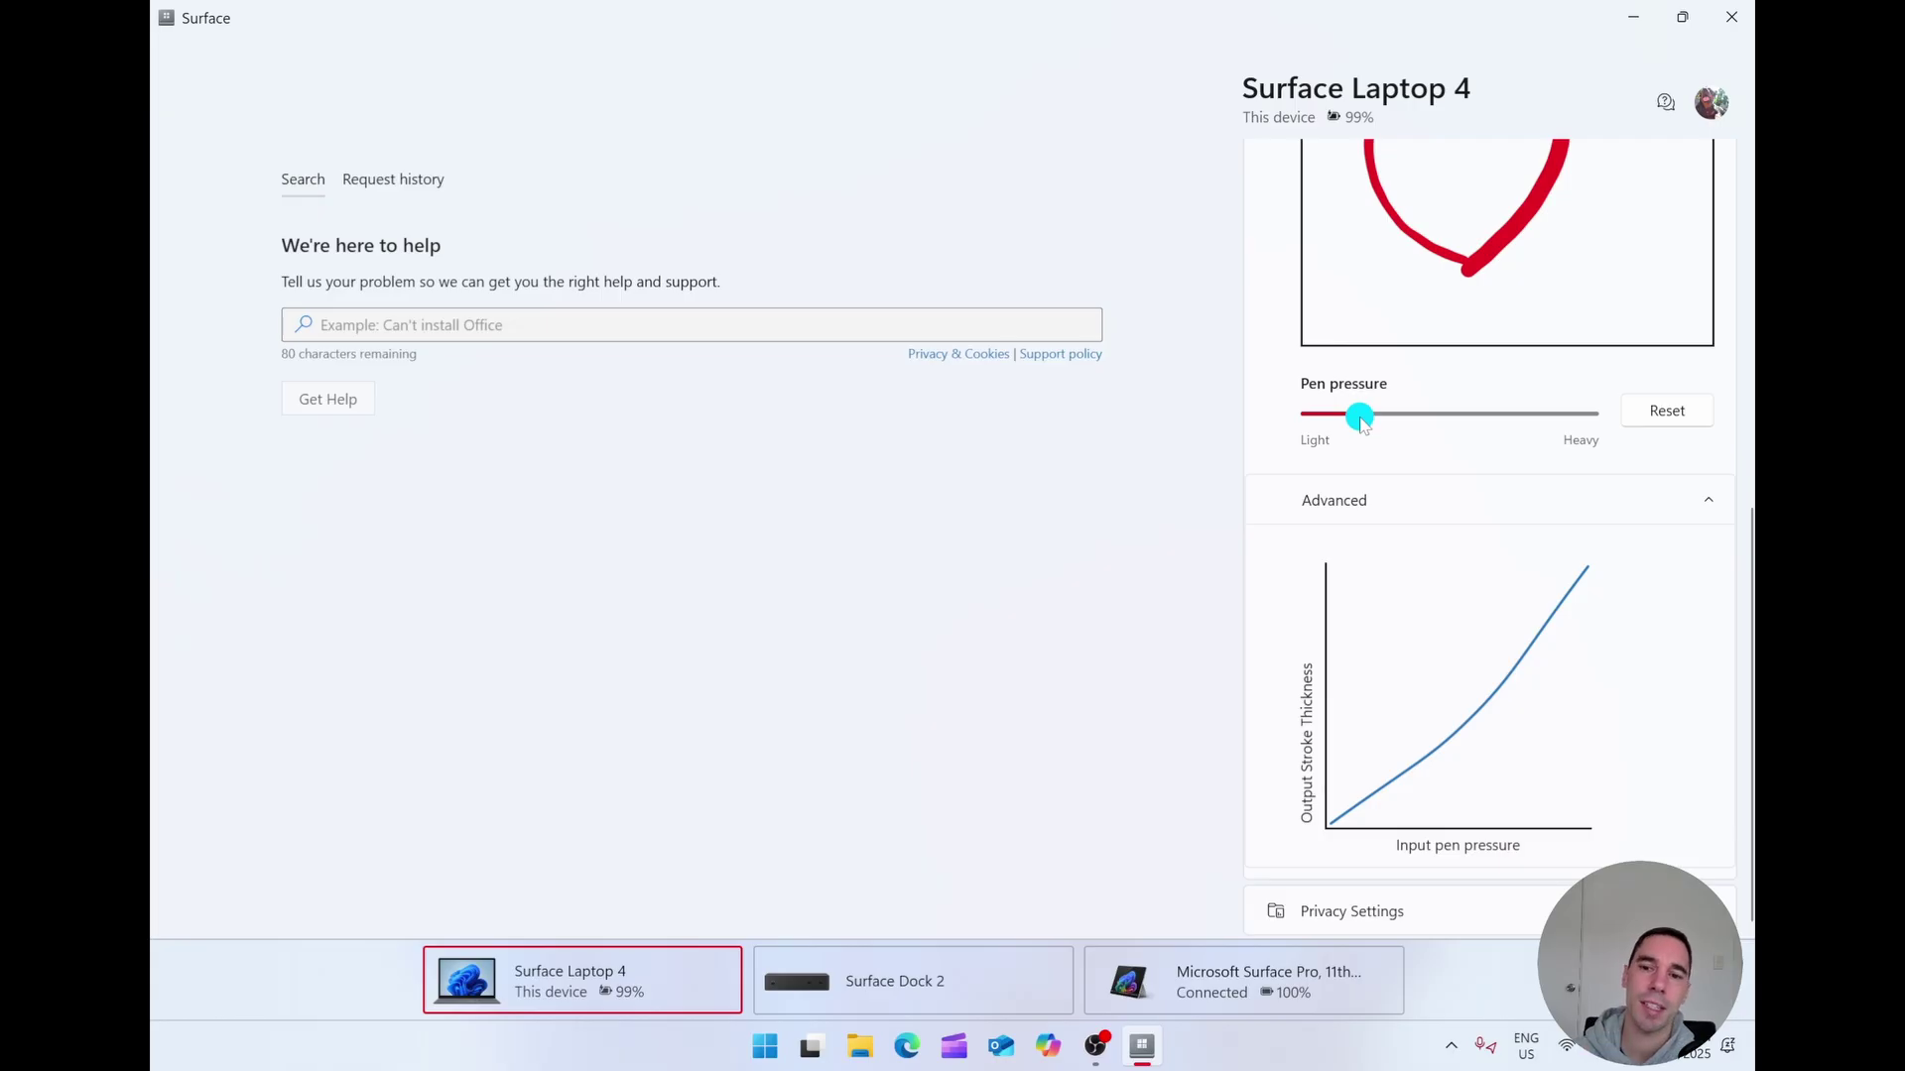
left_click_drag(1362, 419, 1543, 419)
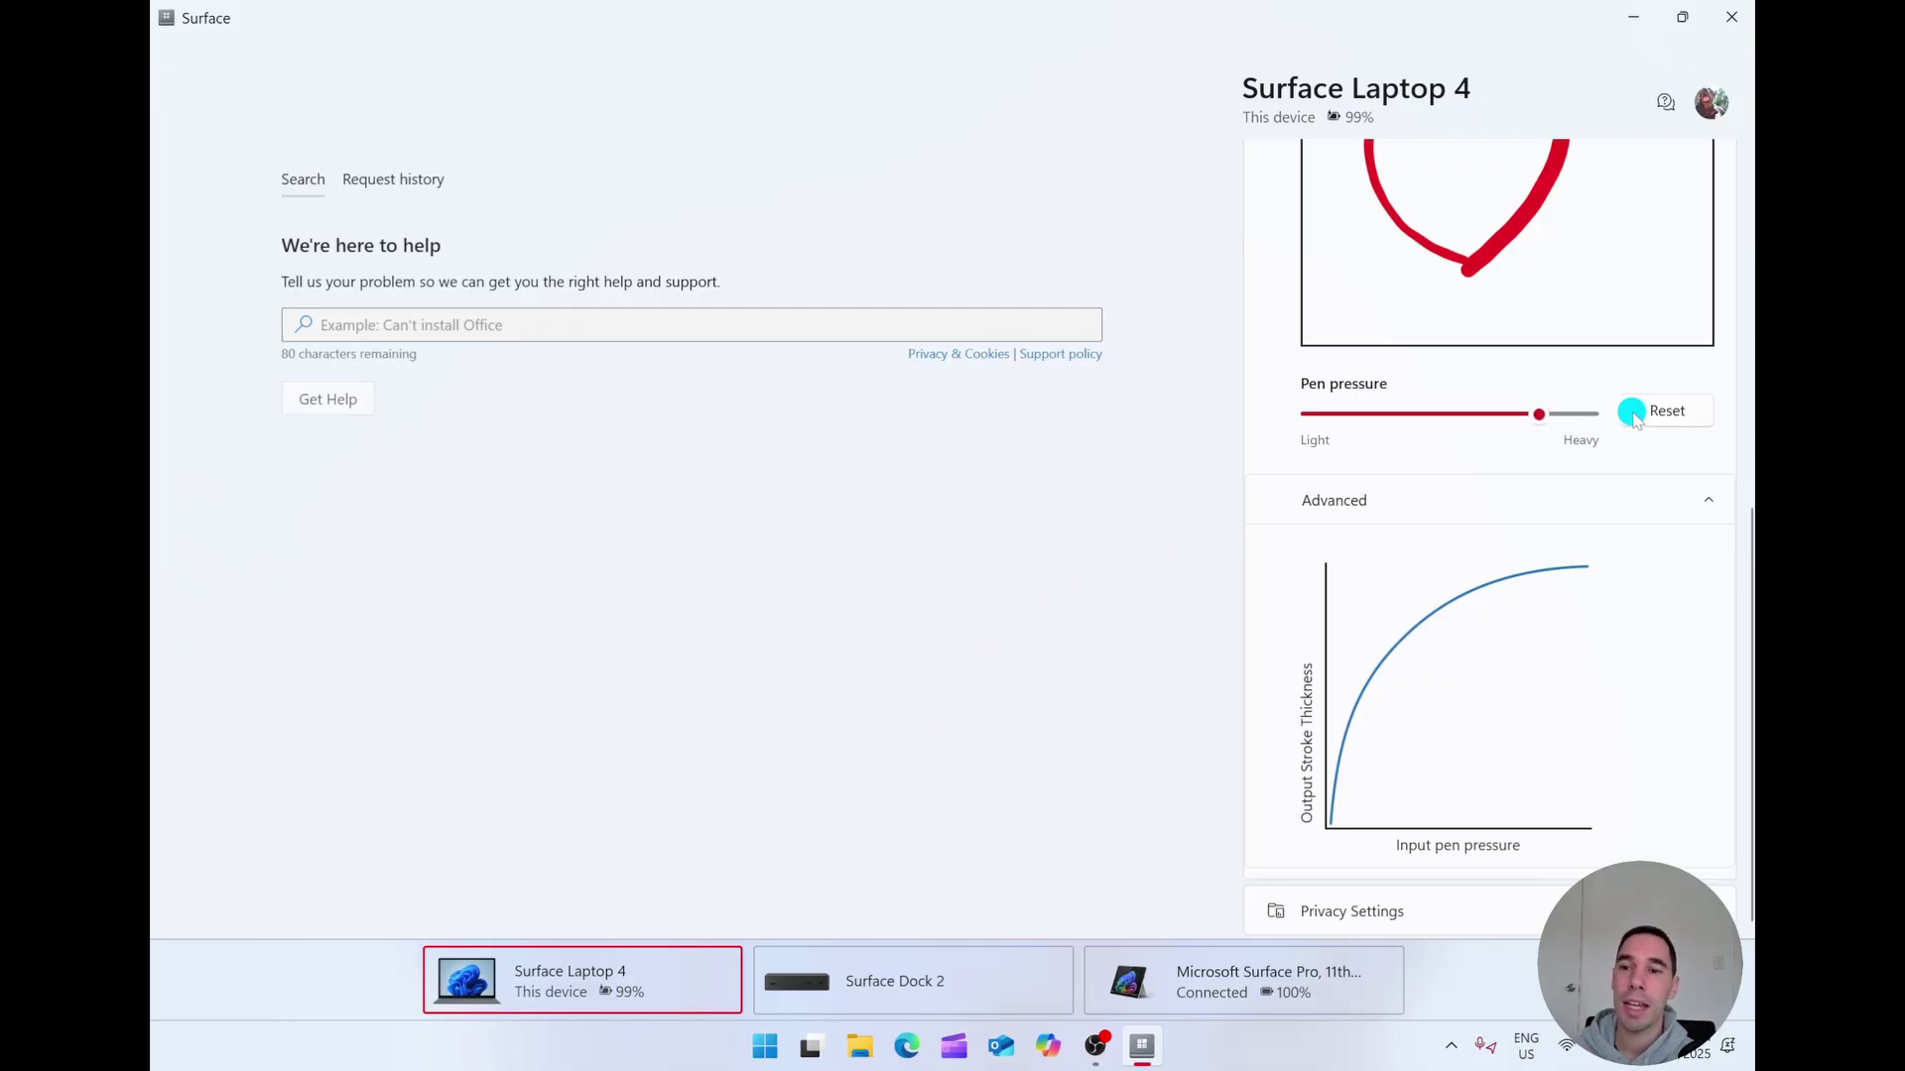
Reset pen pressure to default and collapse the Advanced and Pen pressure sections.
left_click(1677, 413)
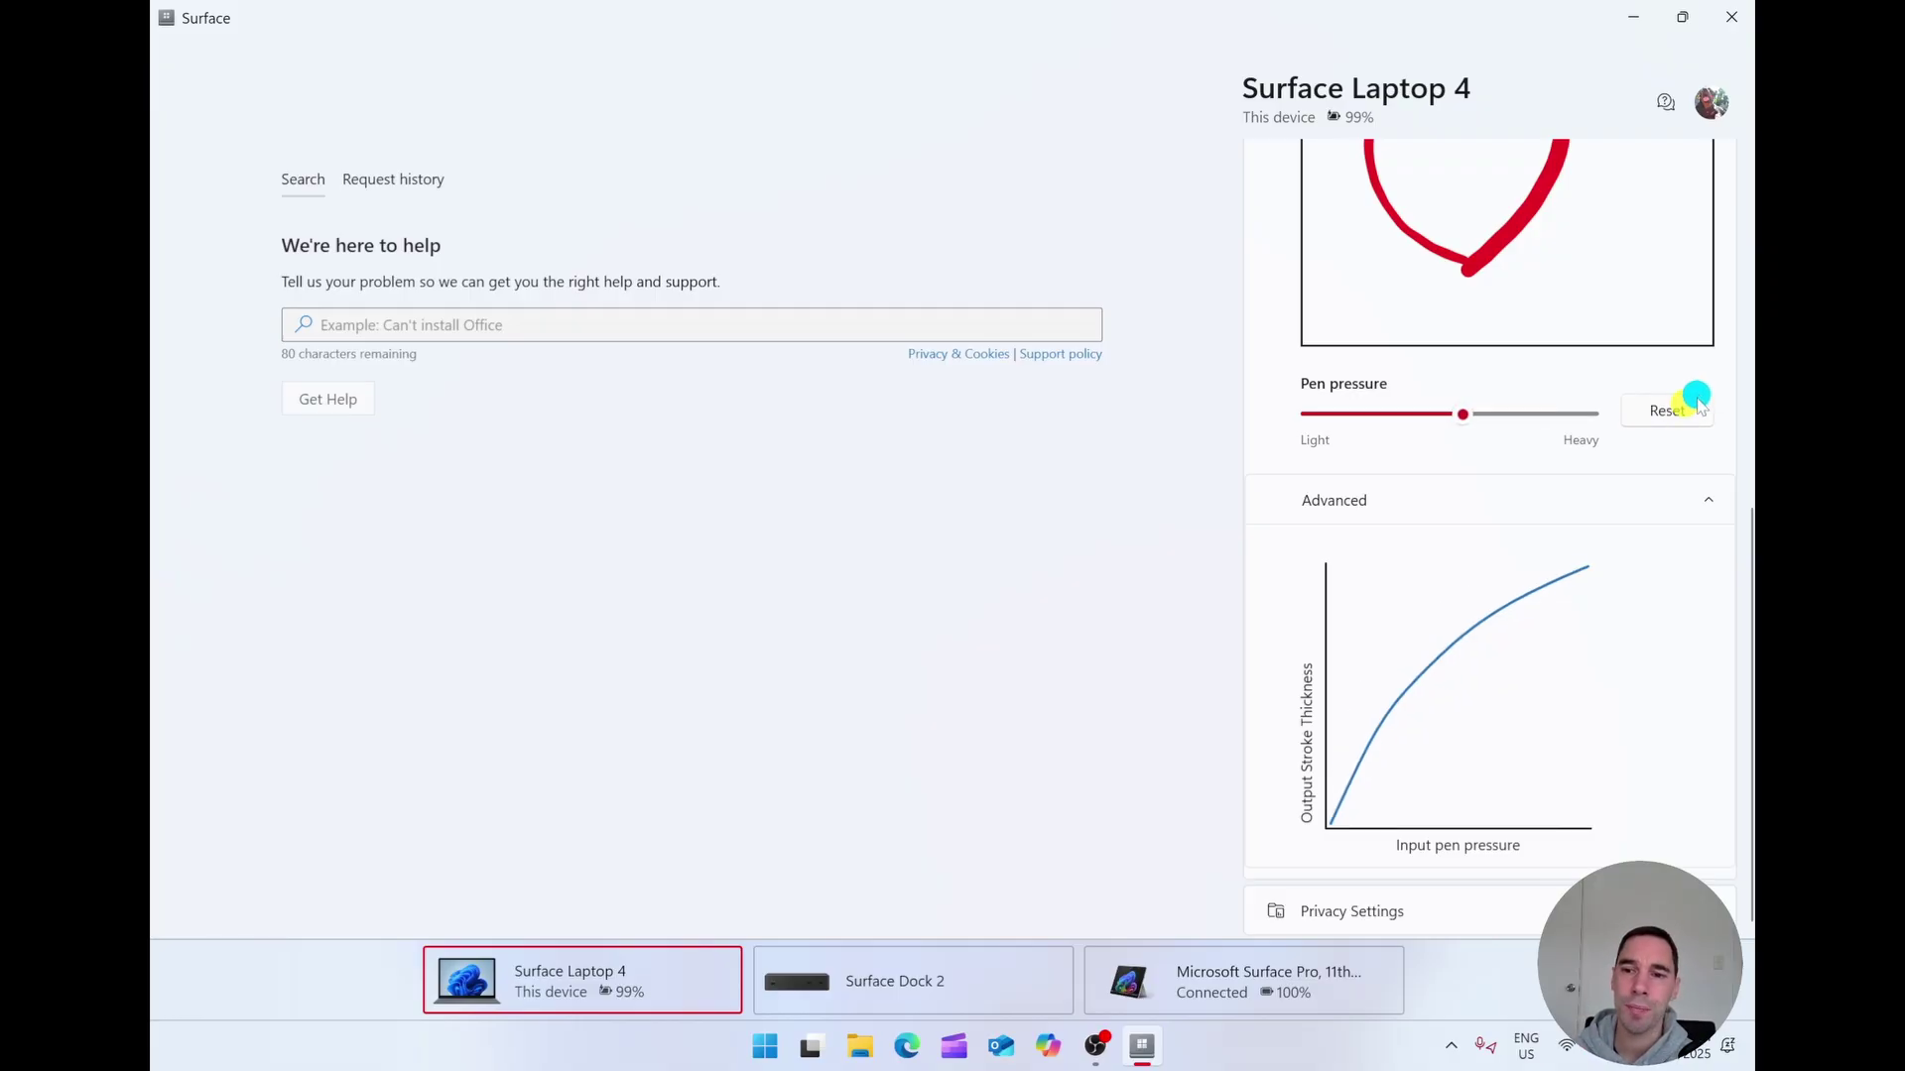
left_click(1700, 503)
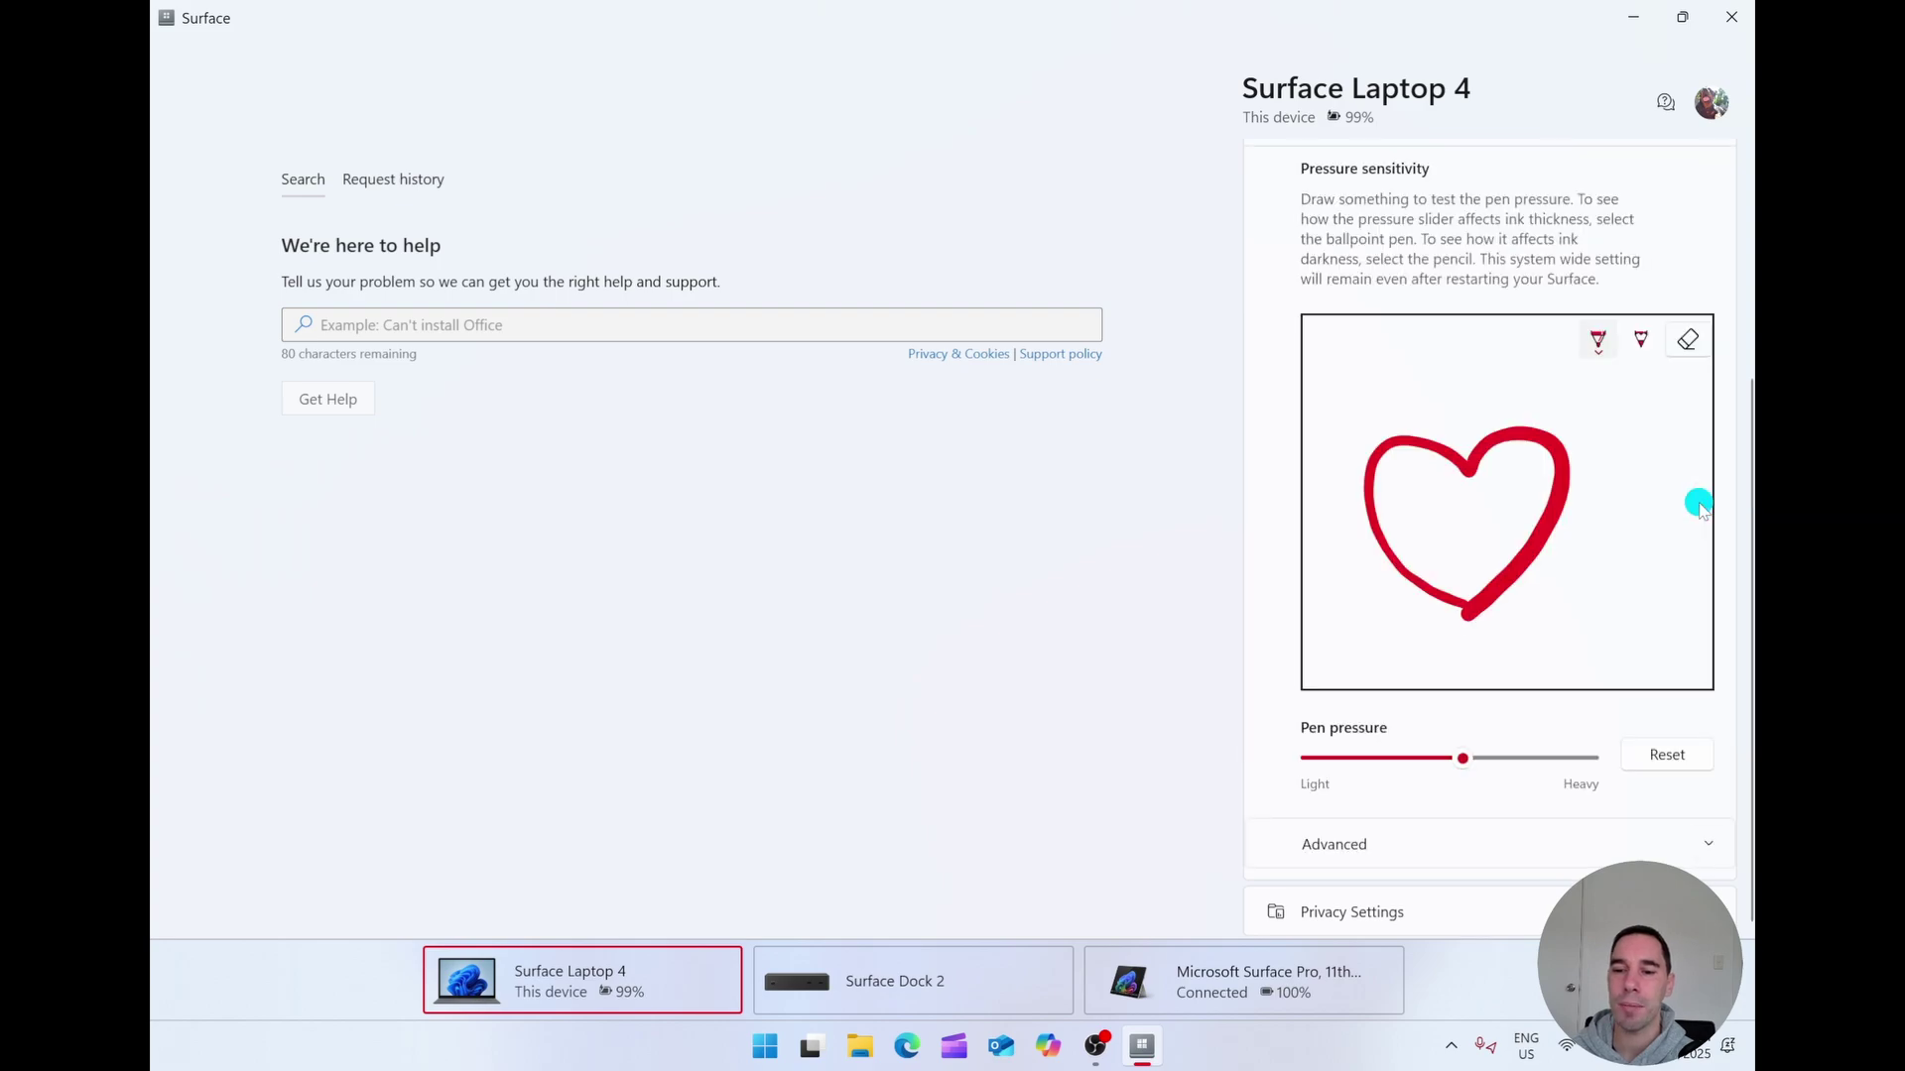
scroll(1698, 466, "up", 3)
left_click(1706, 439)
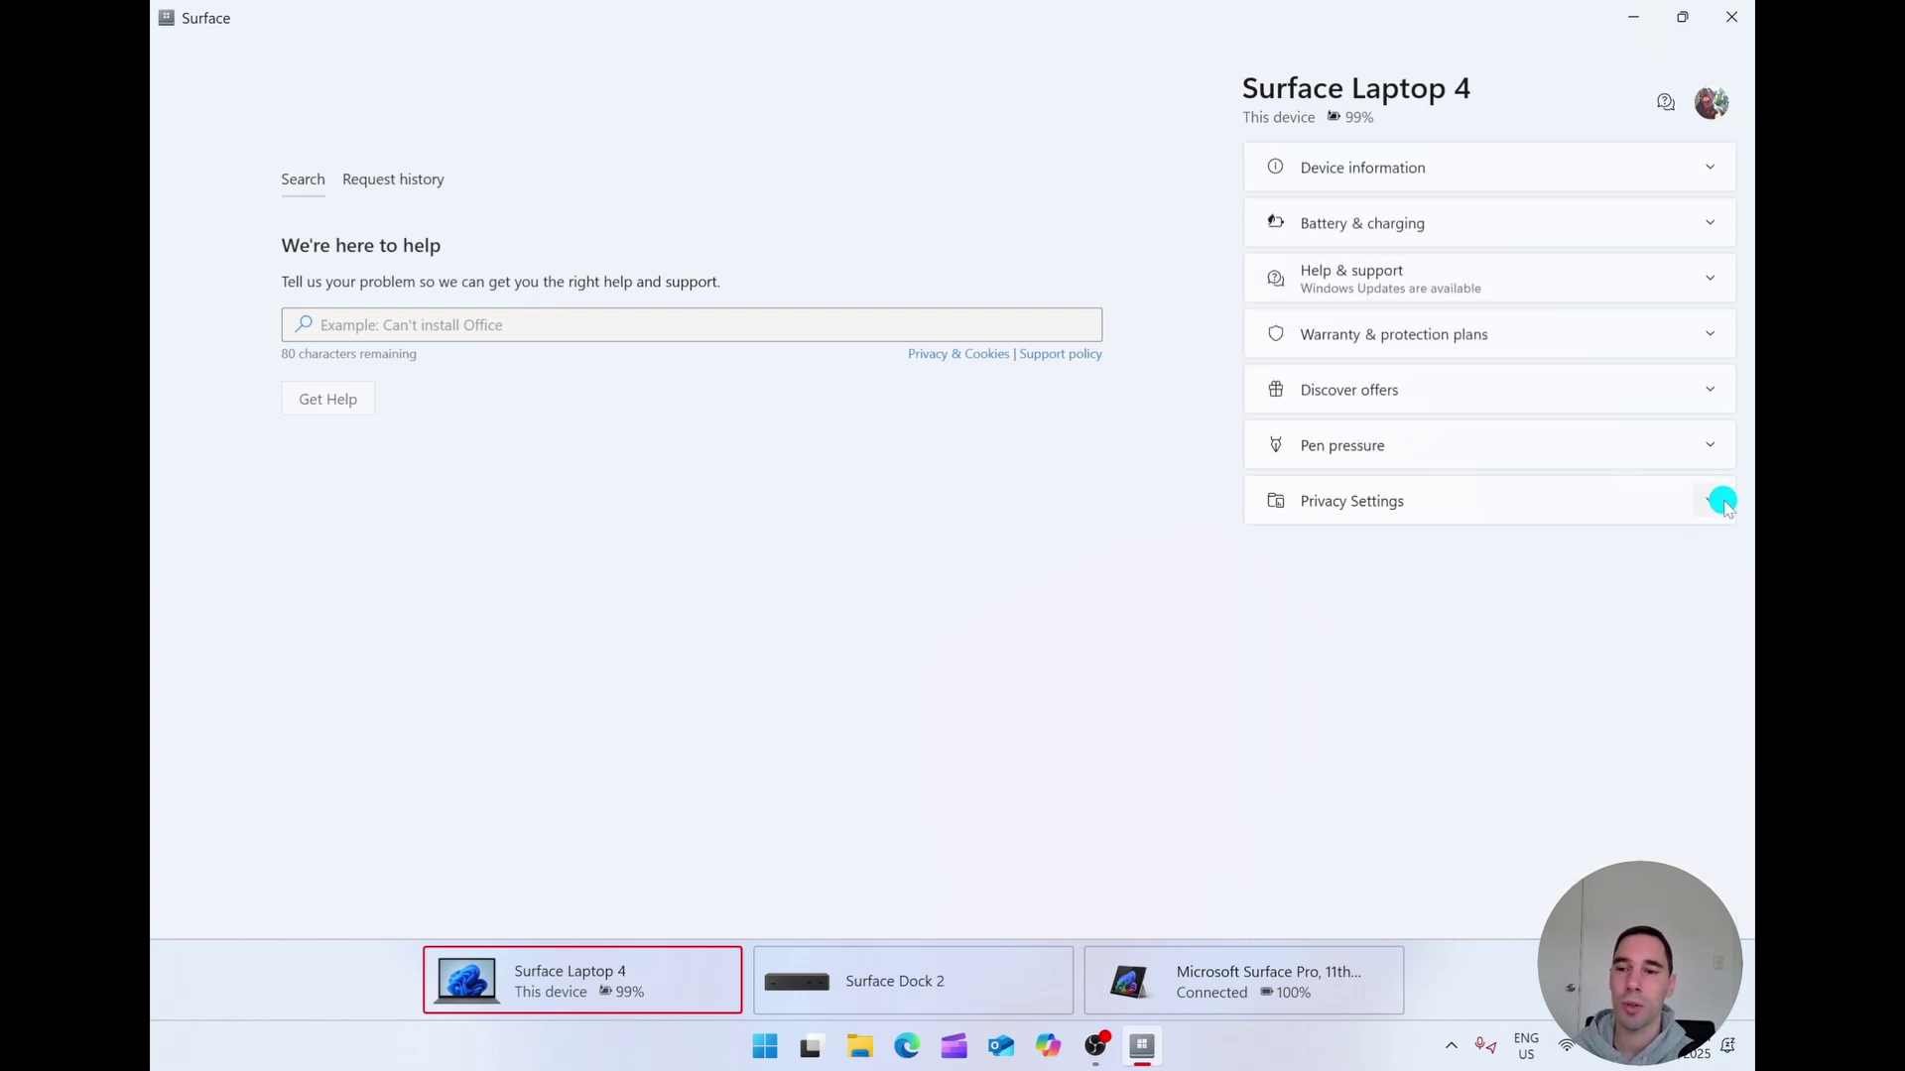
left_click(1711, 501)
scroll(1651, 664, "down", 2)
scroll(1651, 665, "down", 1)
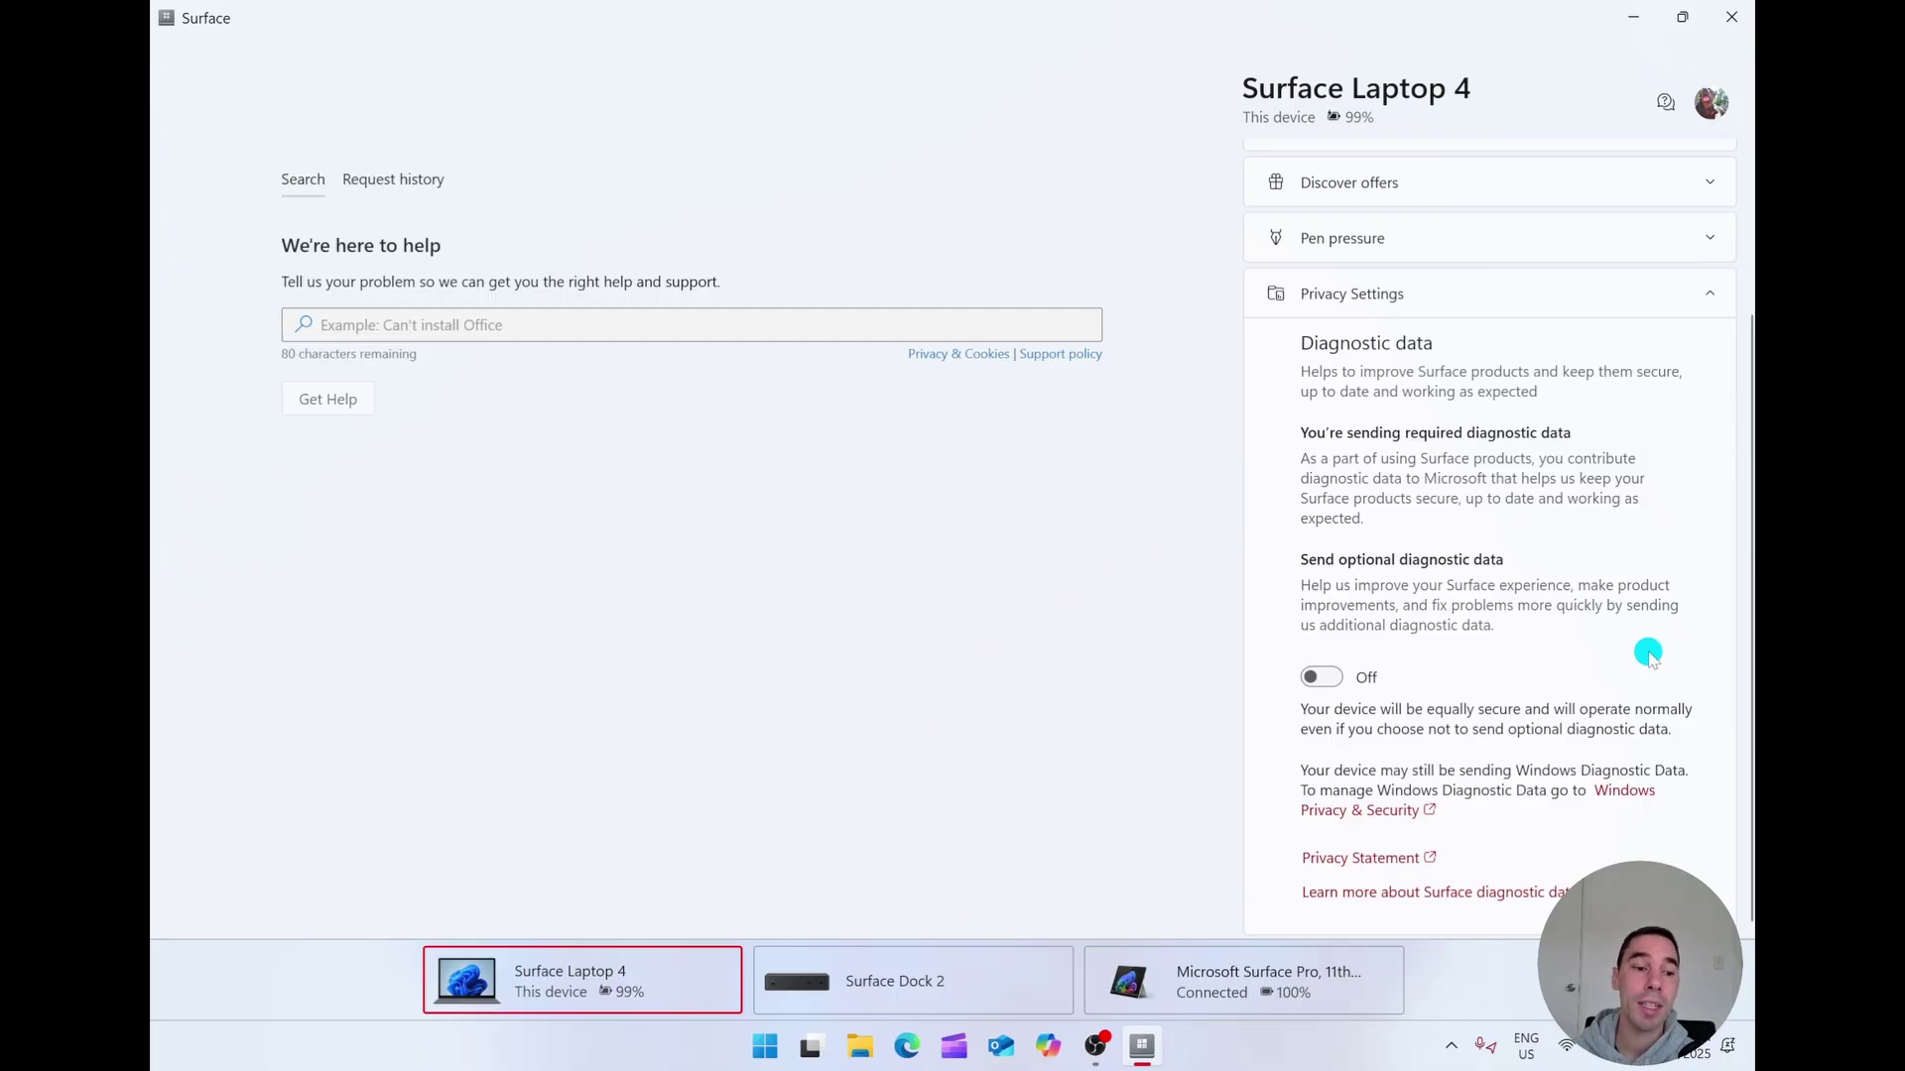
left_click(1709, 292)
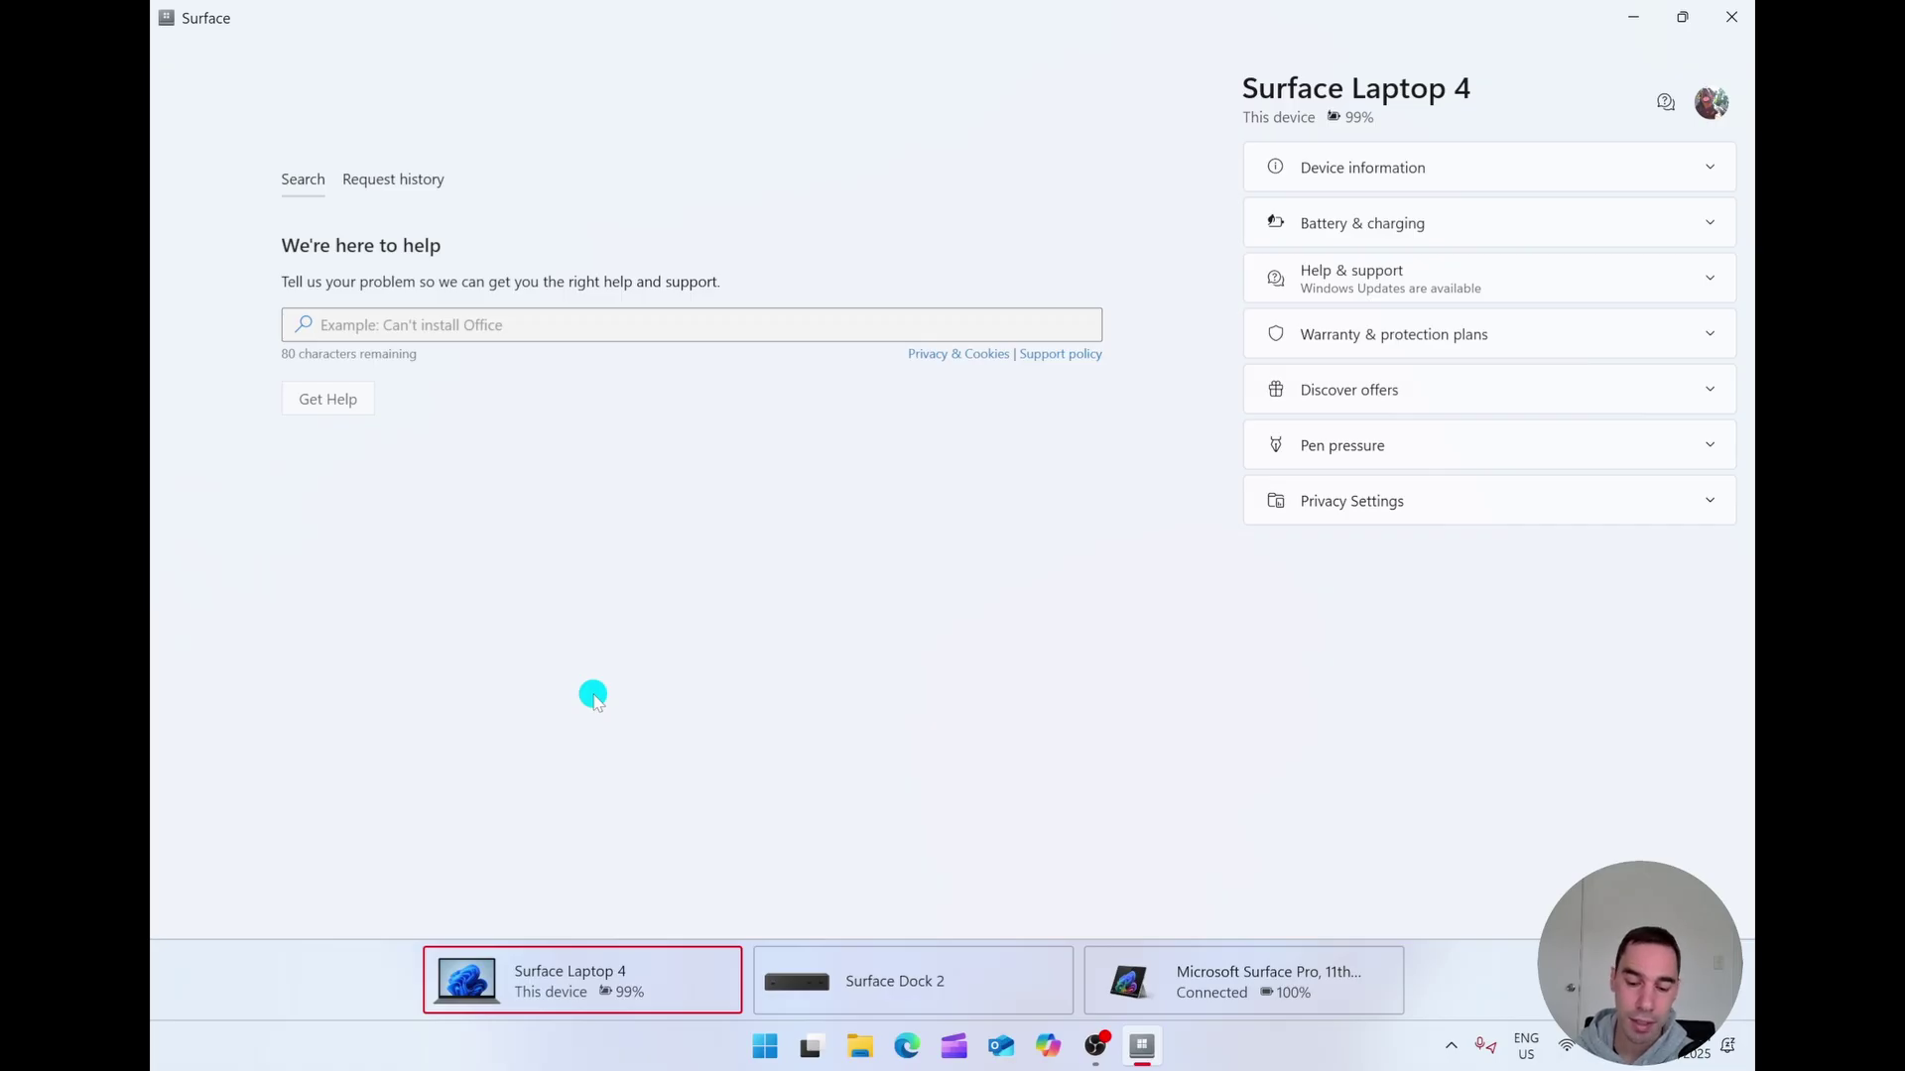
Open the Surface Dock 2 page and review its device information and port status.
left_click(936, 983)
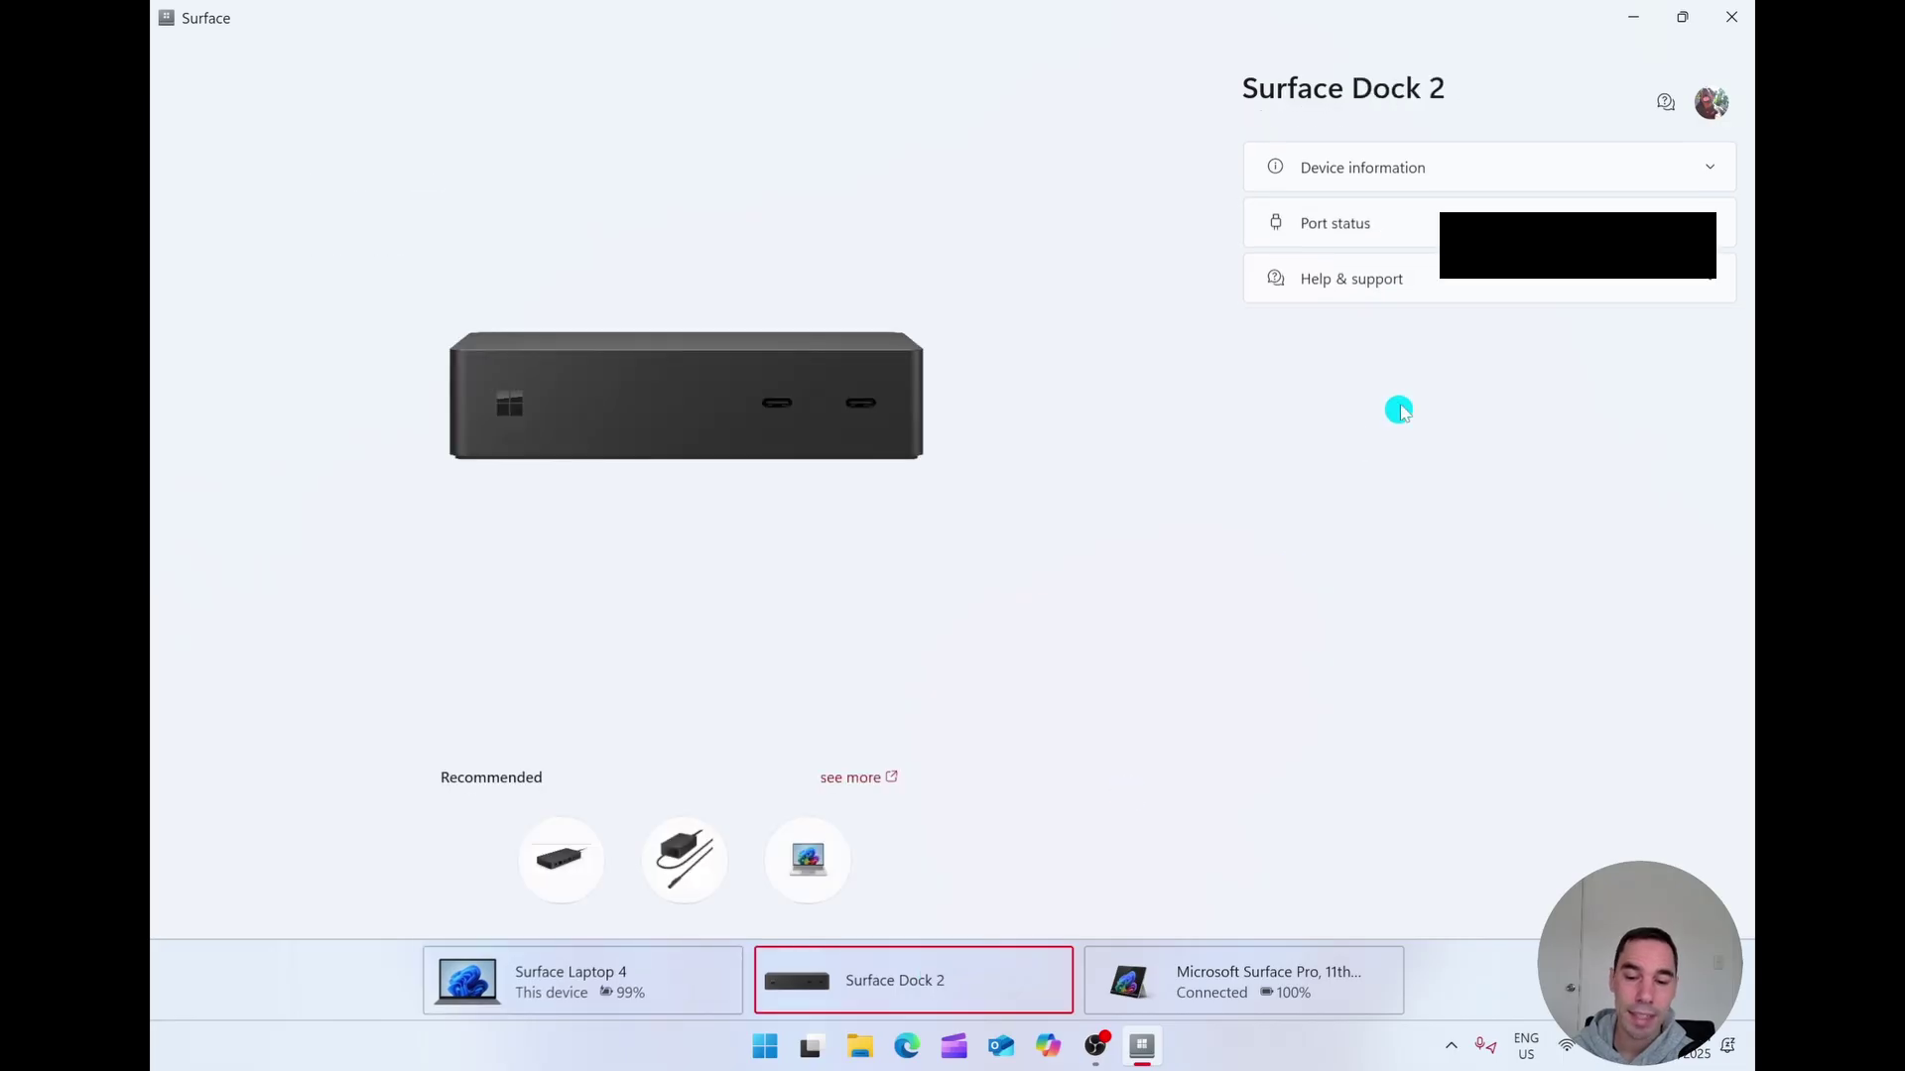
left_click(1509, 162)
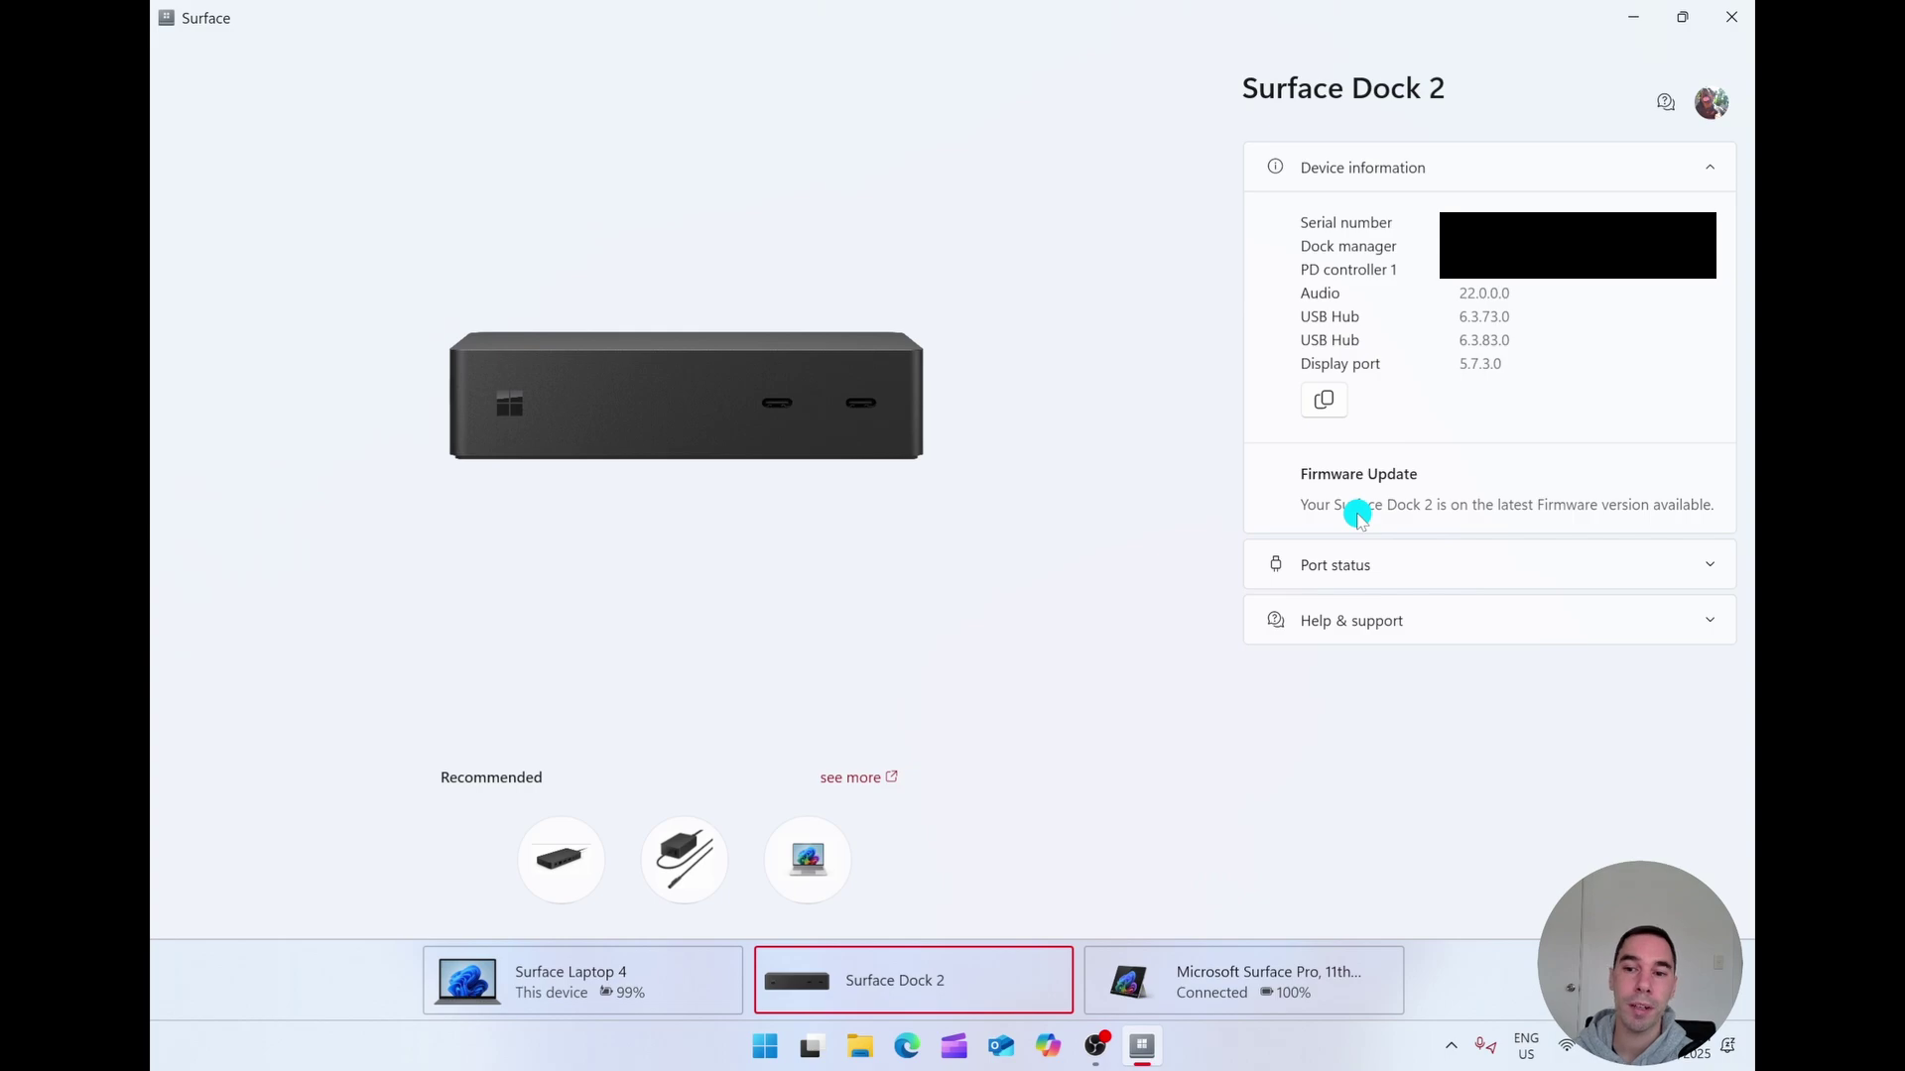
left_click(1719, 567)
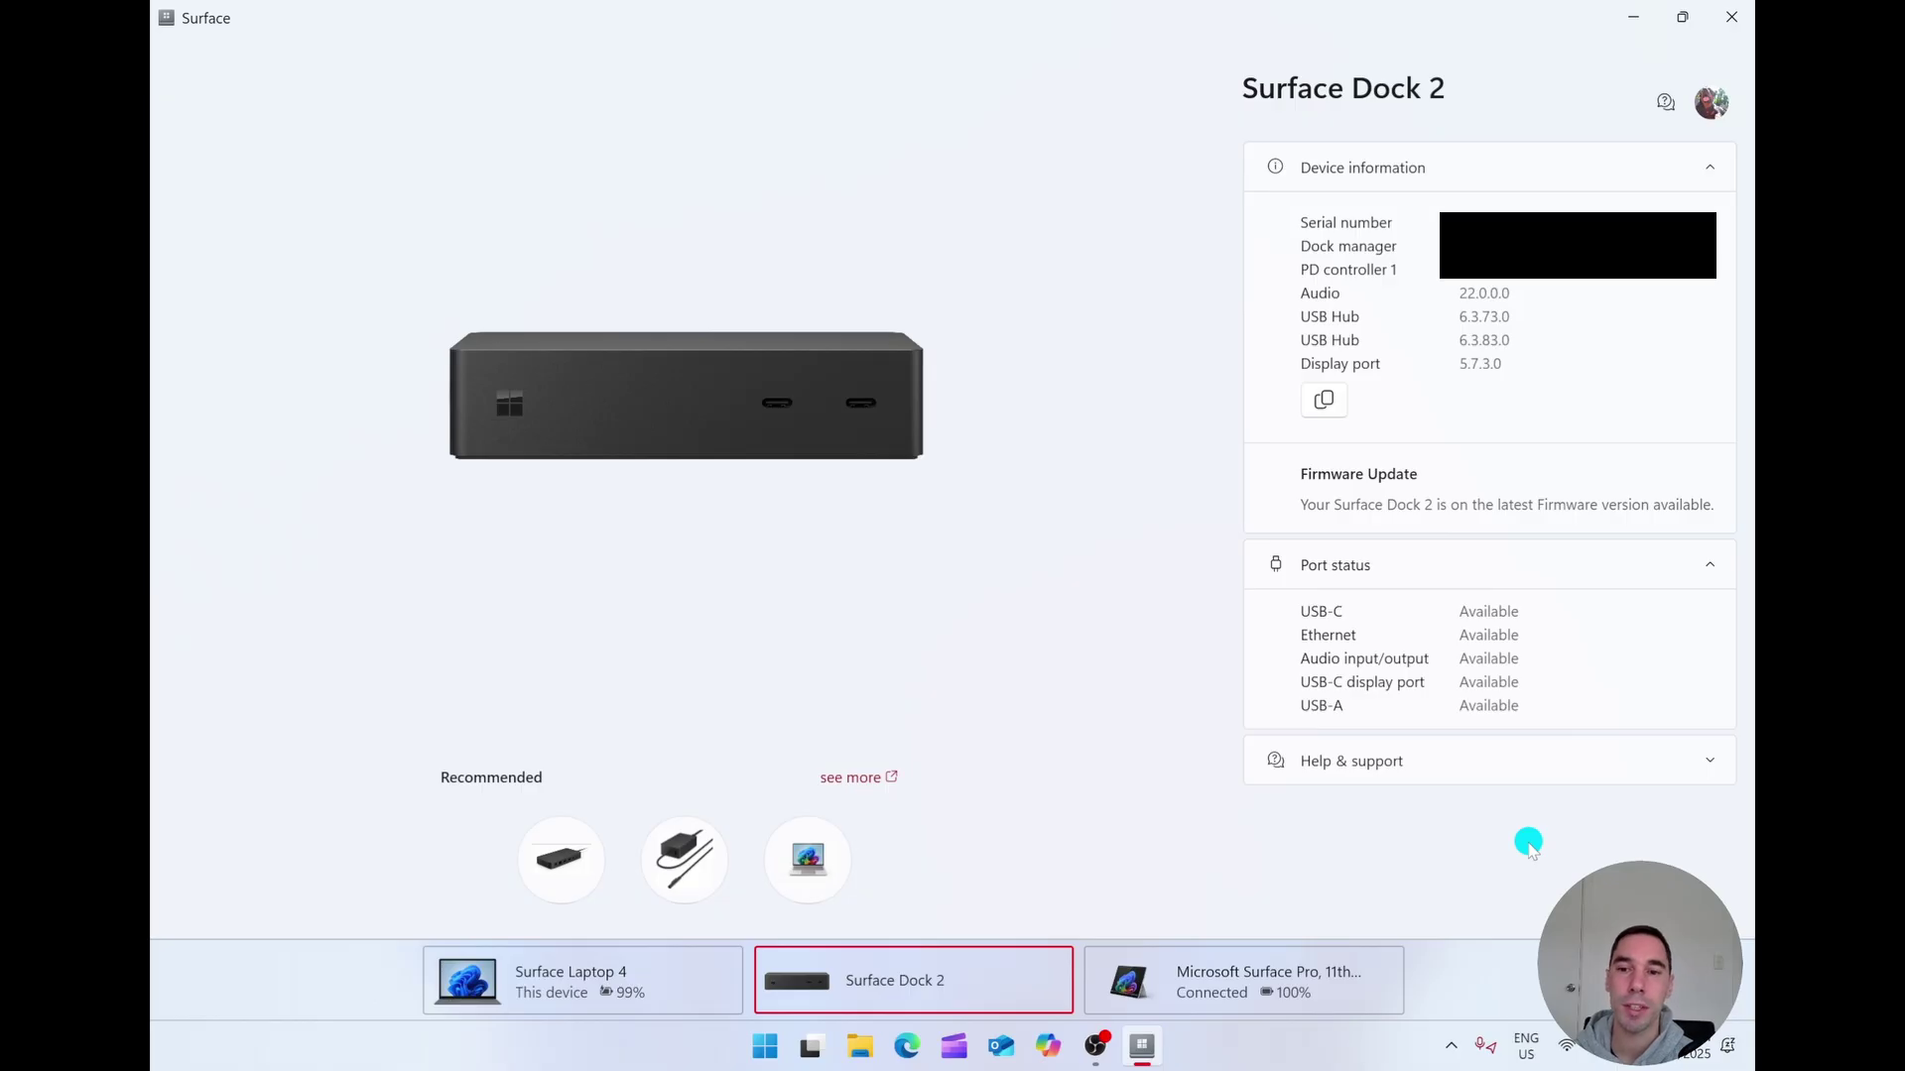
left_click(1702, 556)
left_click(1710, 167)
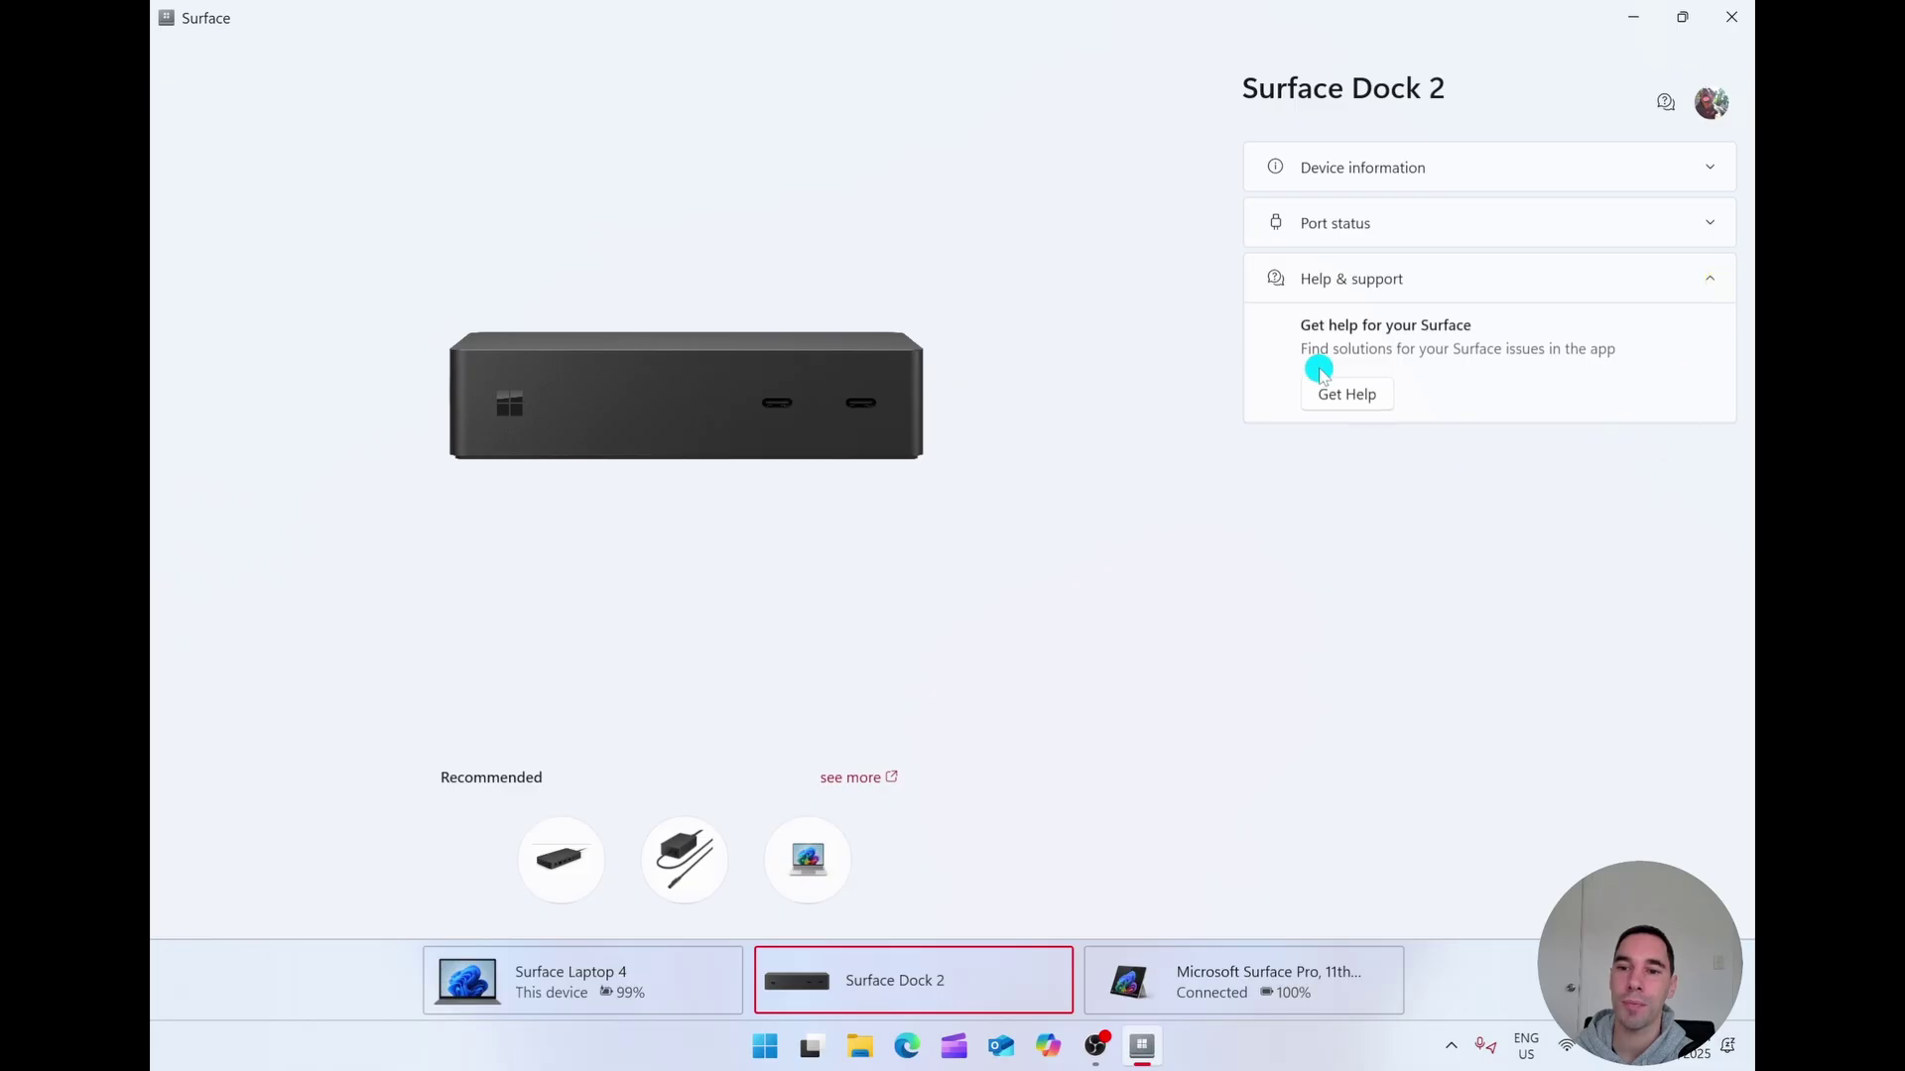
Switch back to Surface Laptop 4 and open the Contact support form.
left_click(1347, 394)
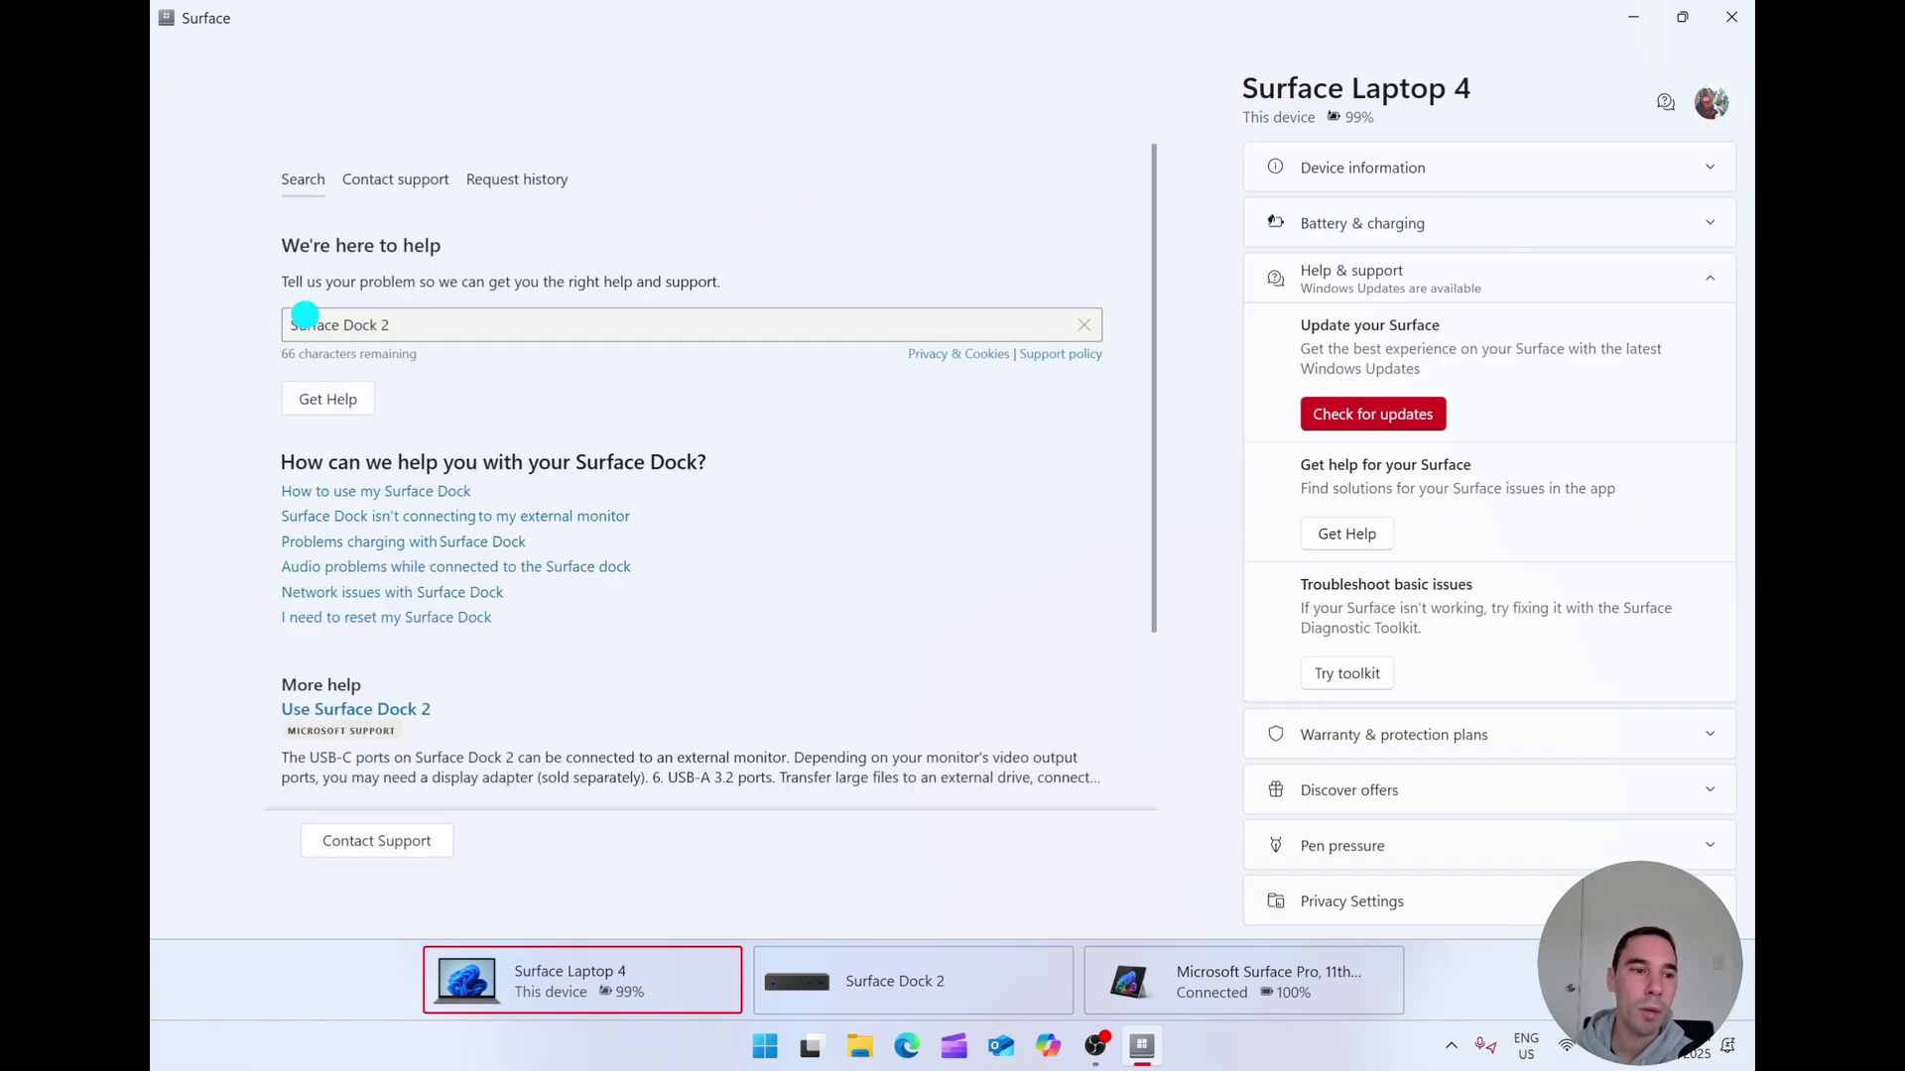
left_click_drag(306, 325, 446, 327)
left_click(447, 325)
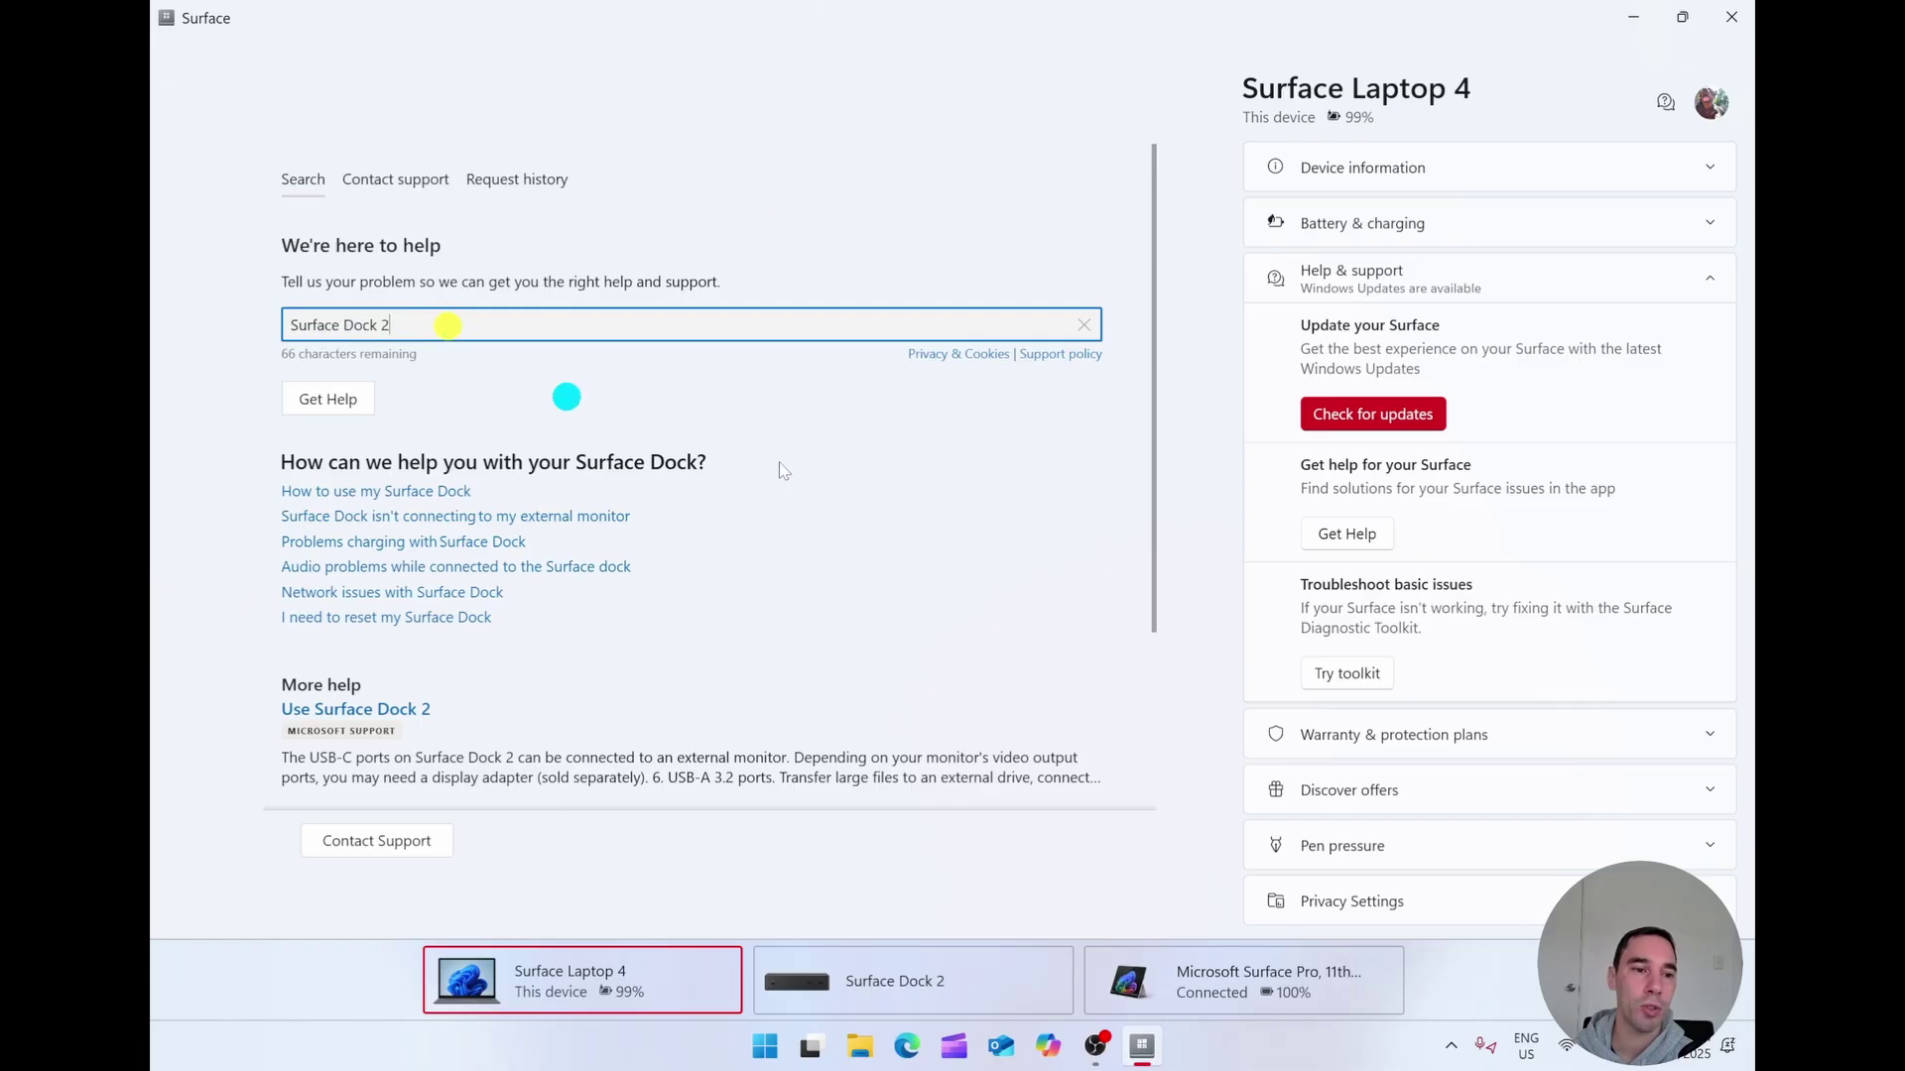
left_click(1158, 541)
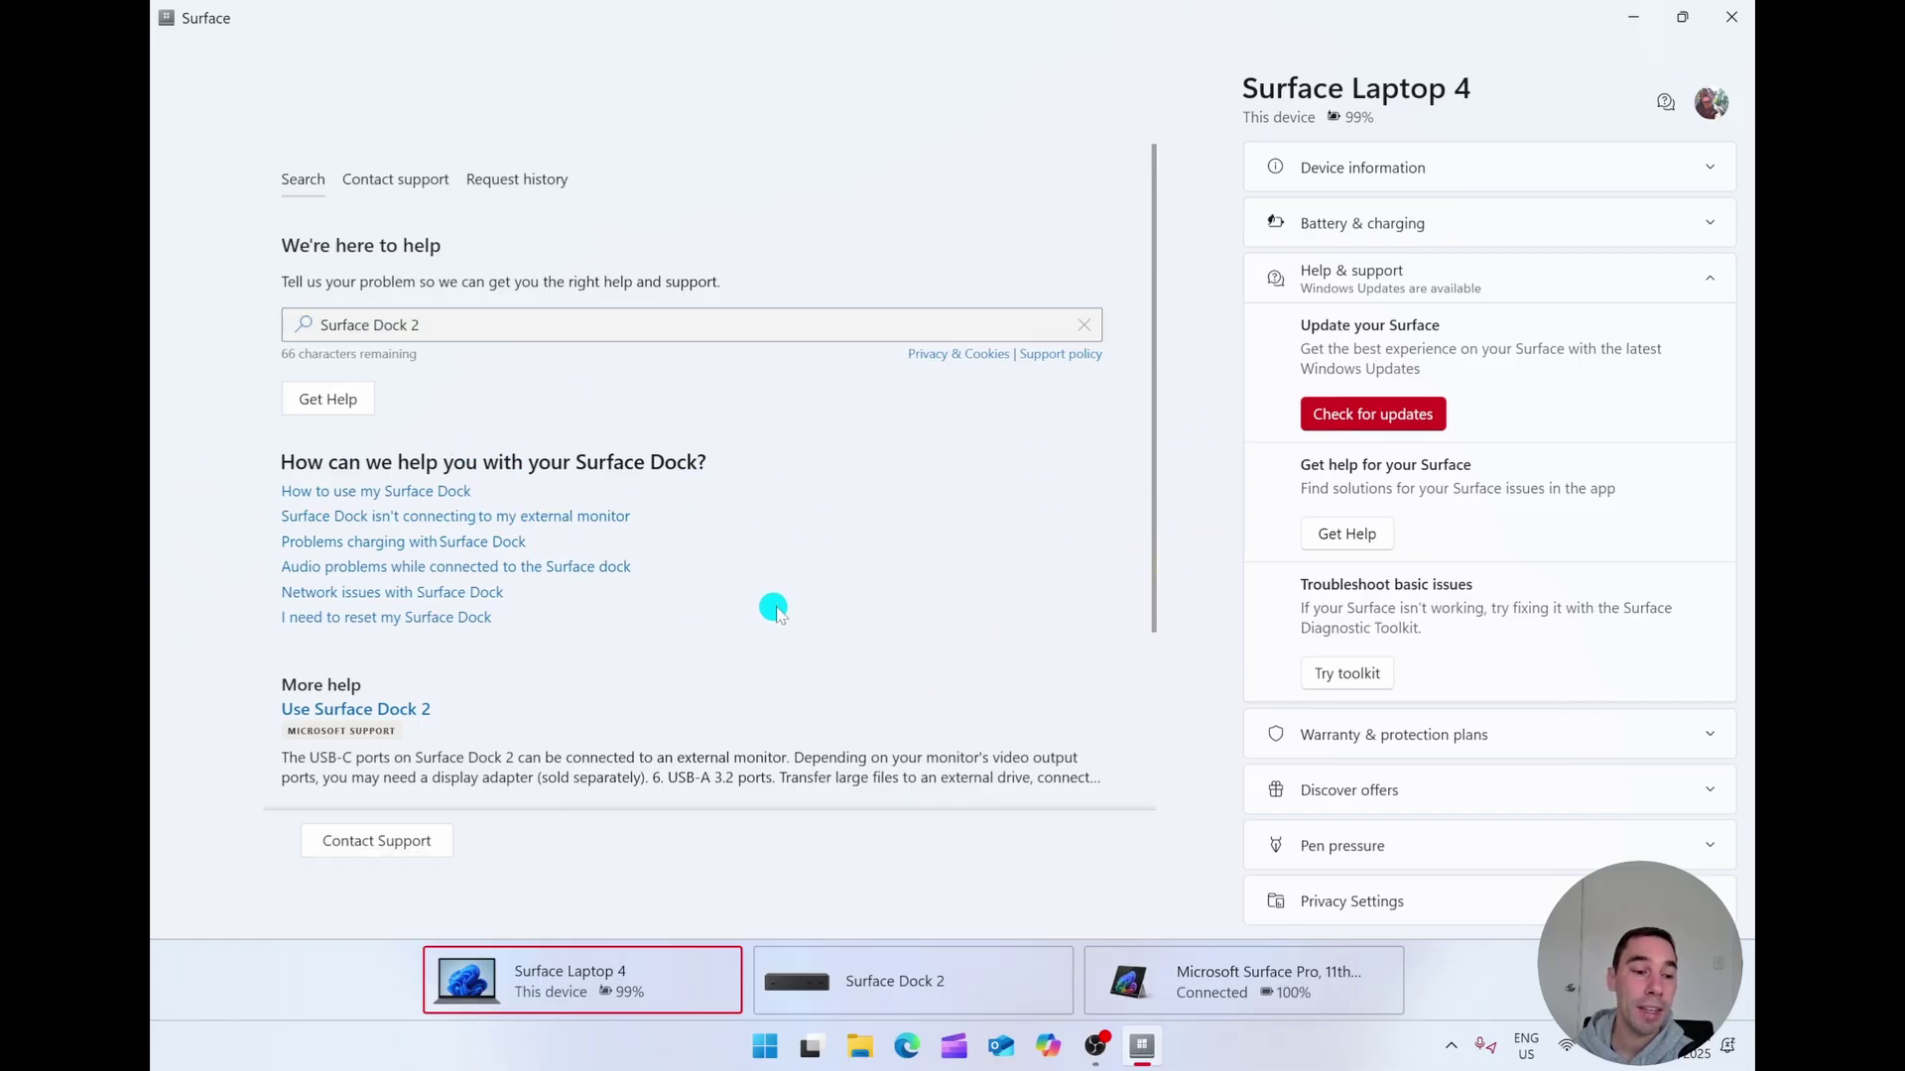
scroll(770, 608, "down", 3)
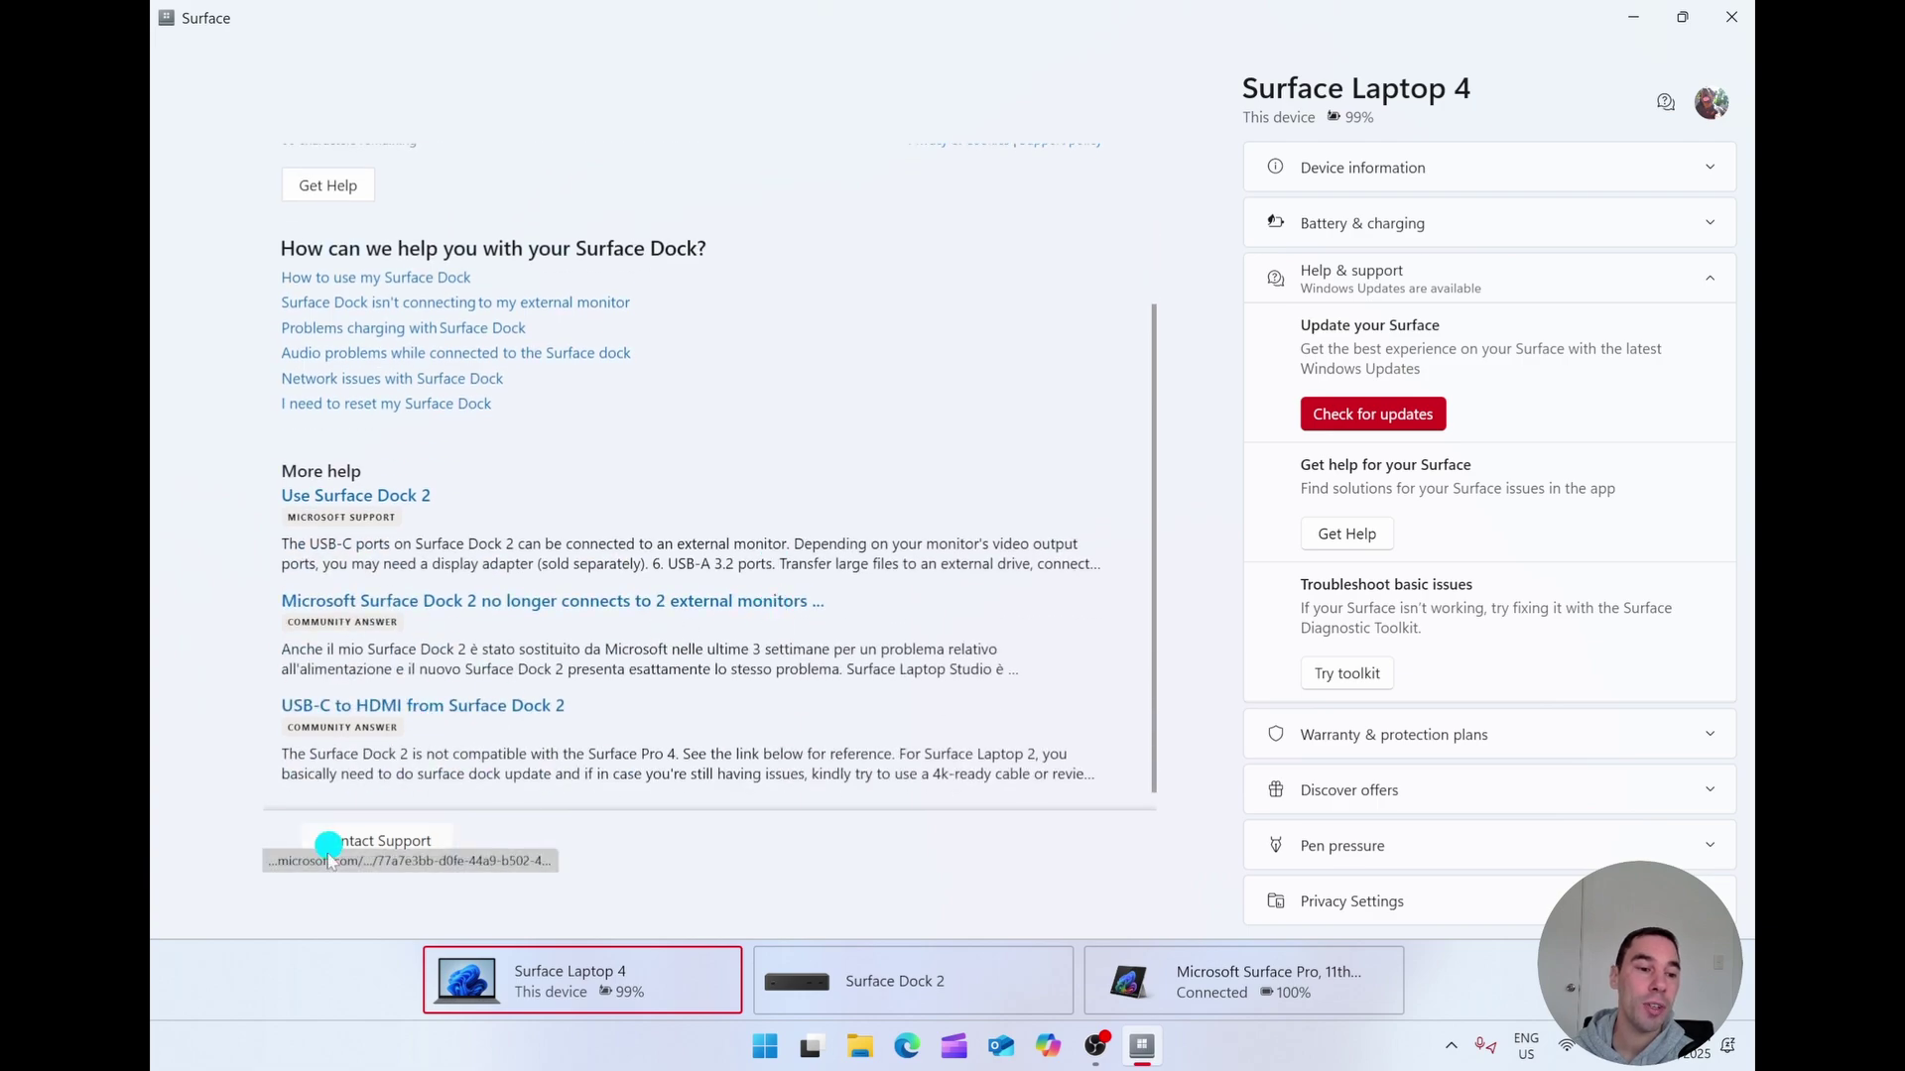
left_click(374, 839)
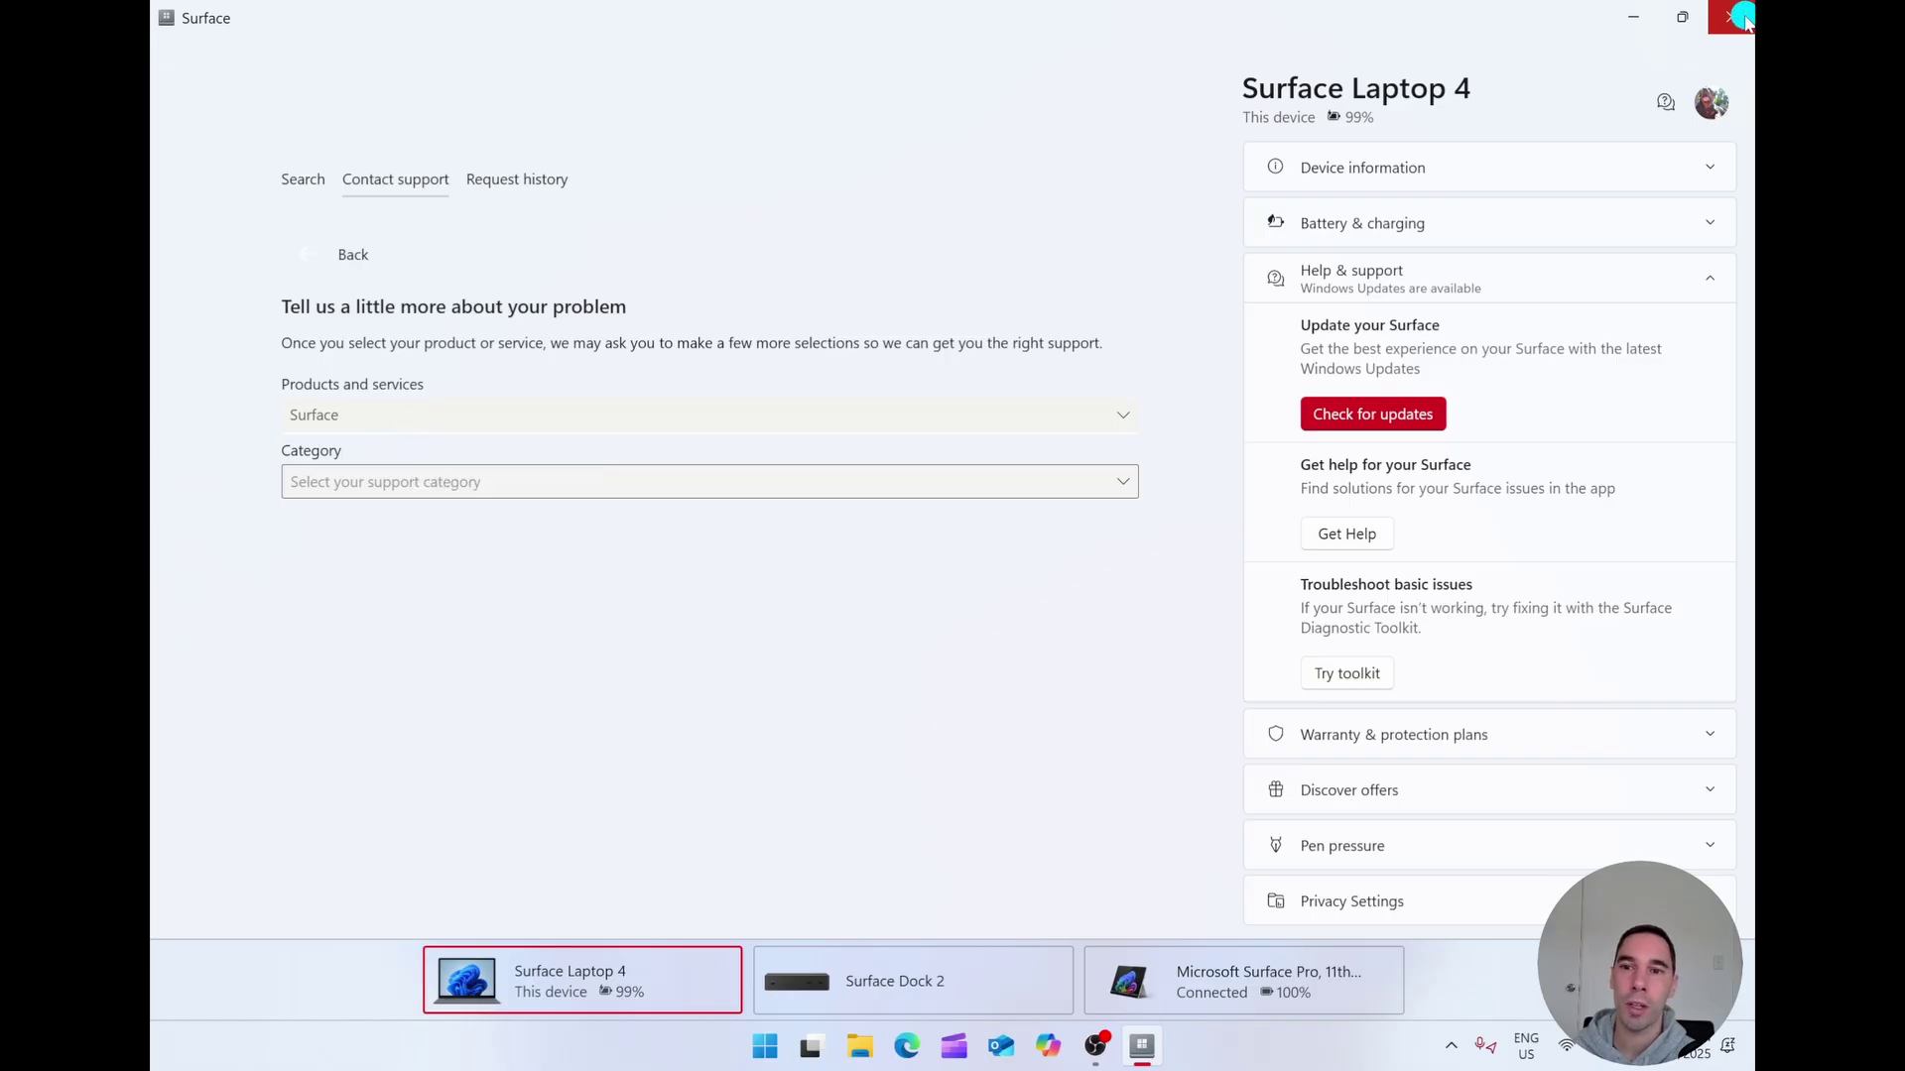
Close the Surface app and launch Microsoft Store from a Start search for 'store'.
left_click(1732, 17)
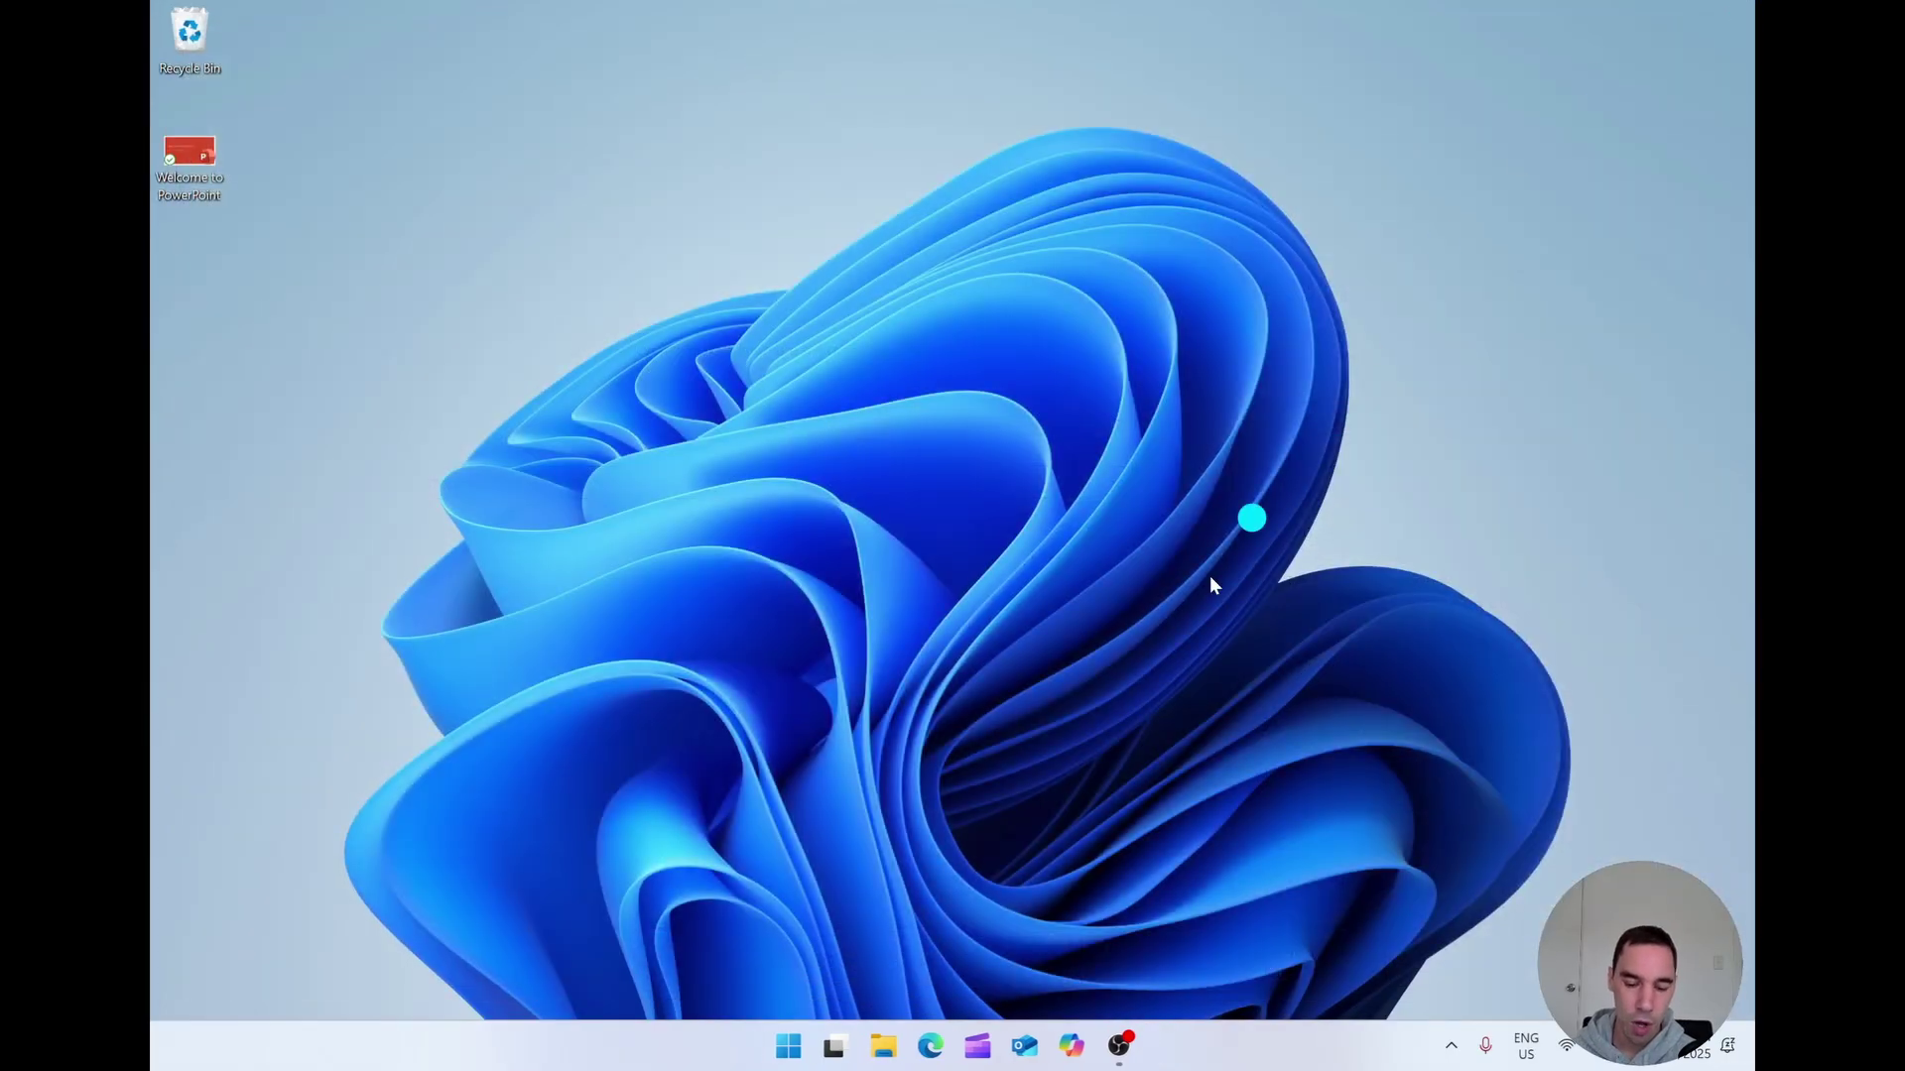
left_click(793, 1049)
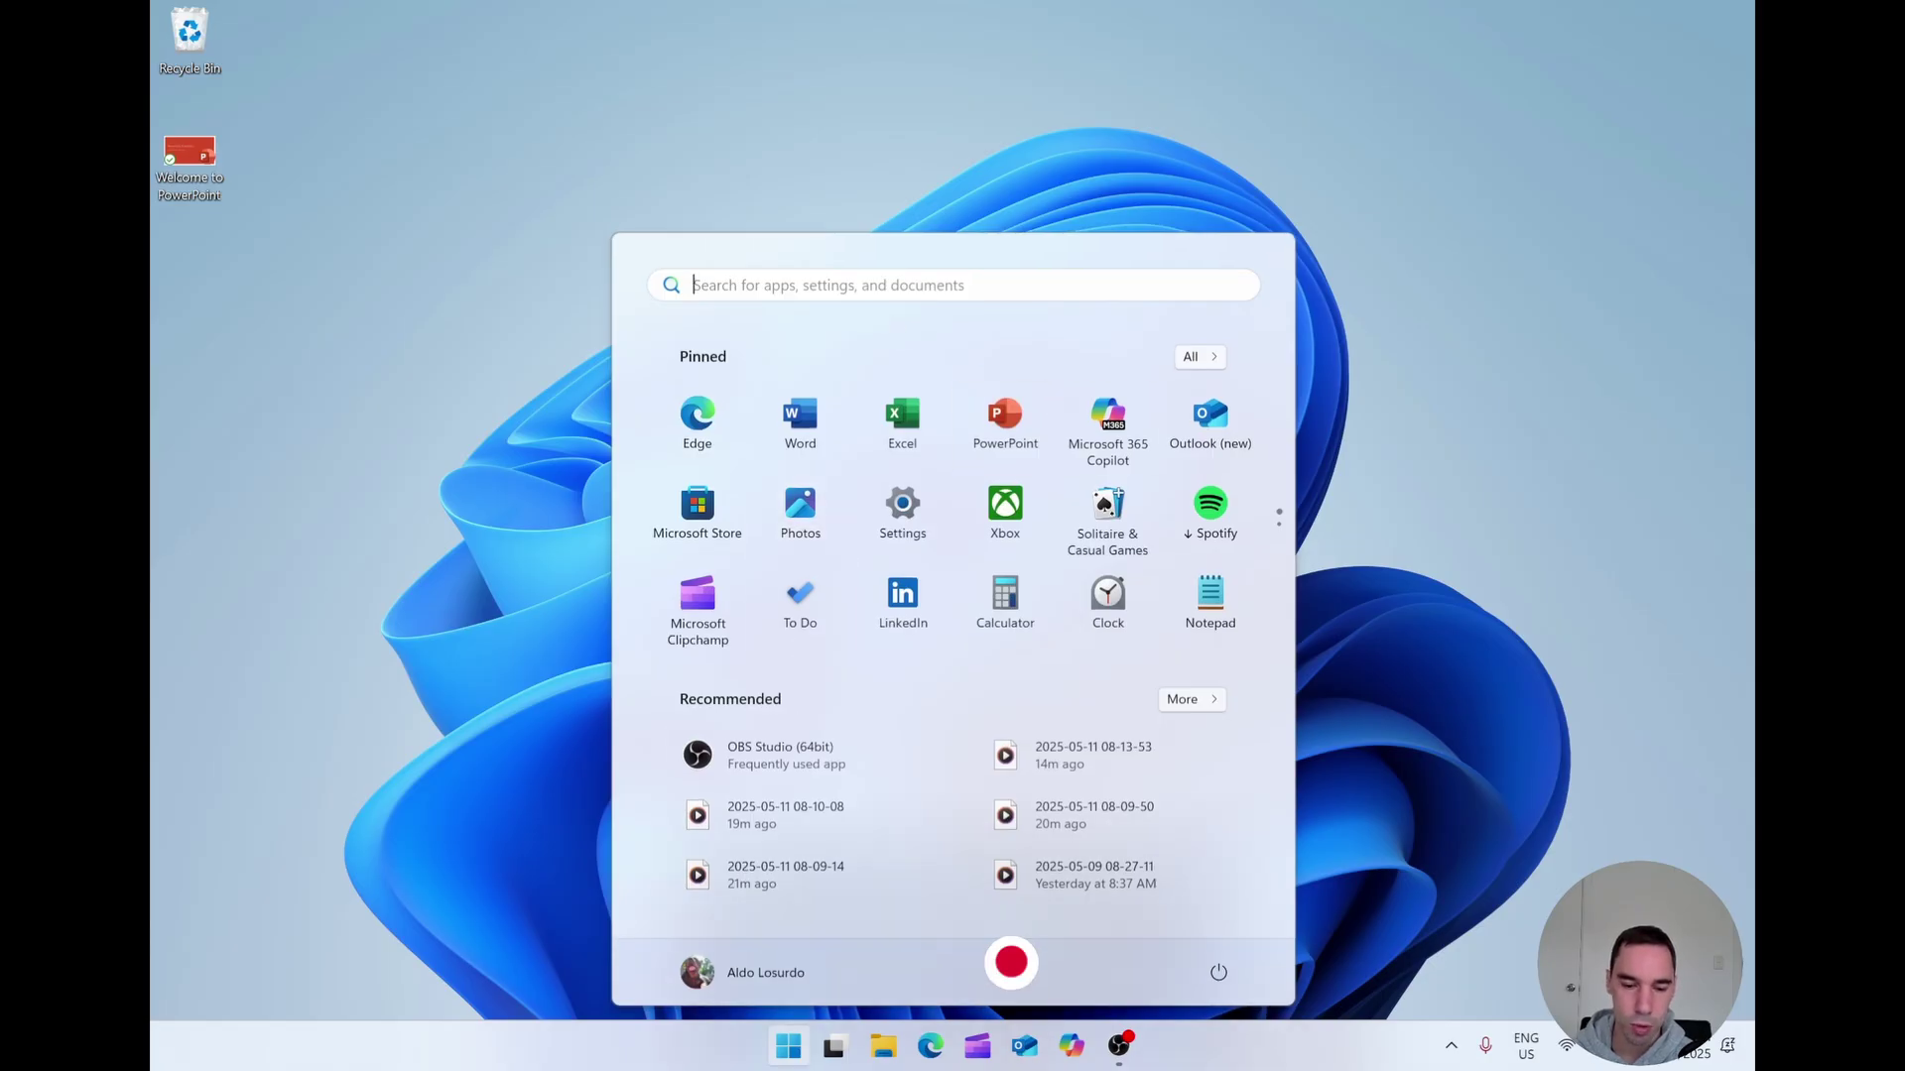
type("store")
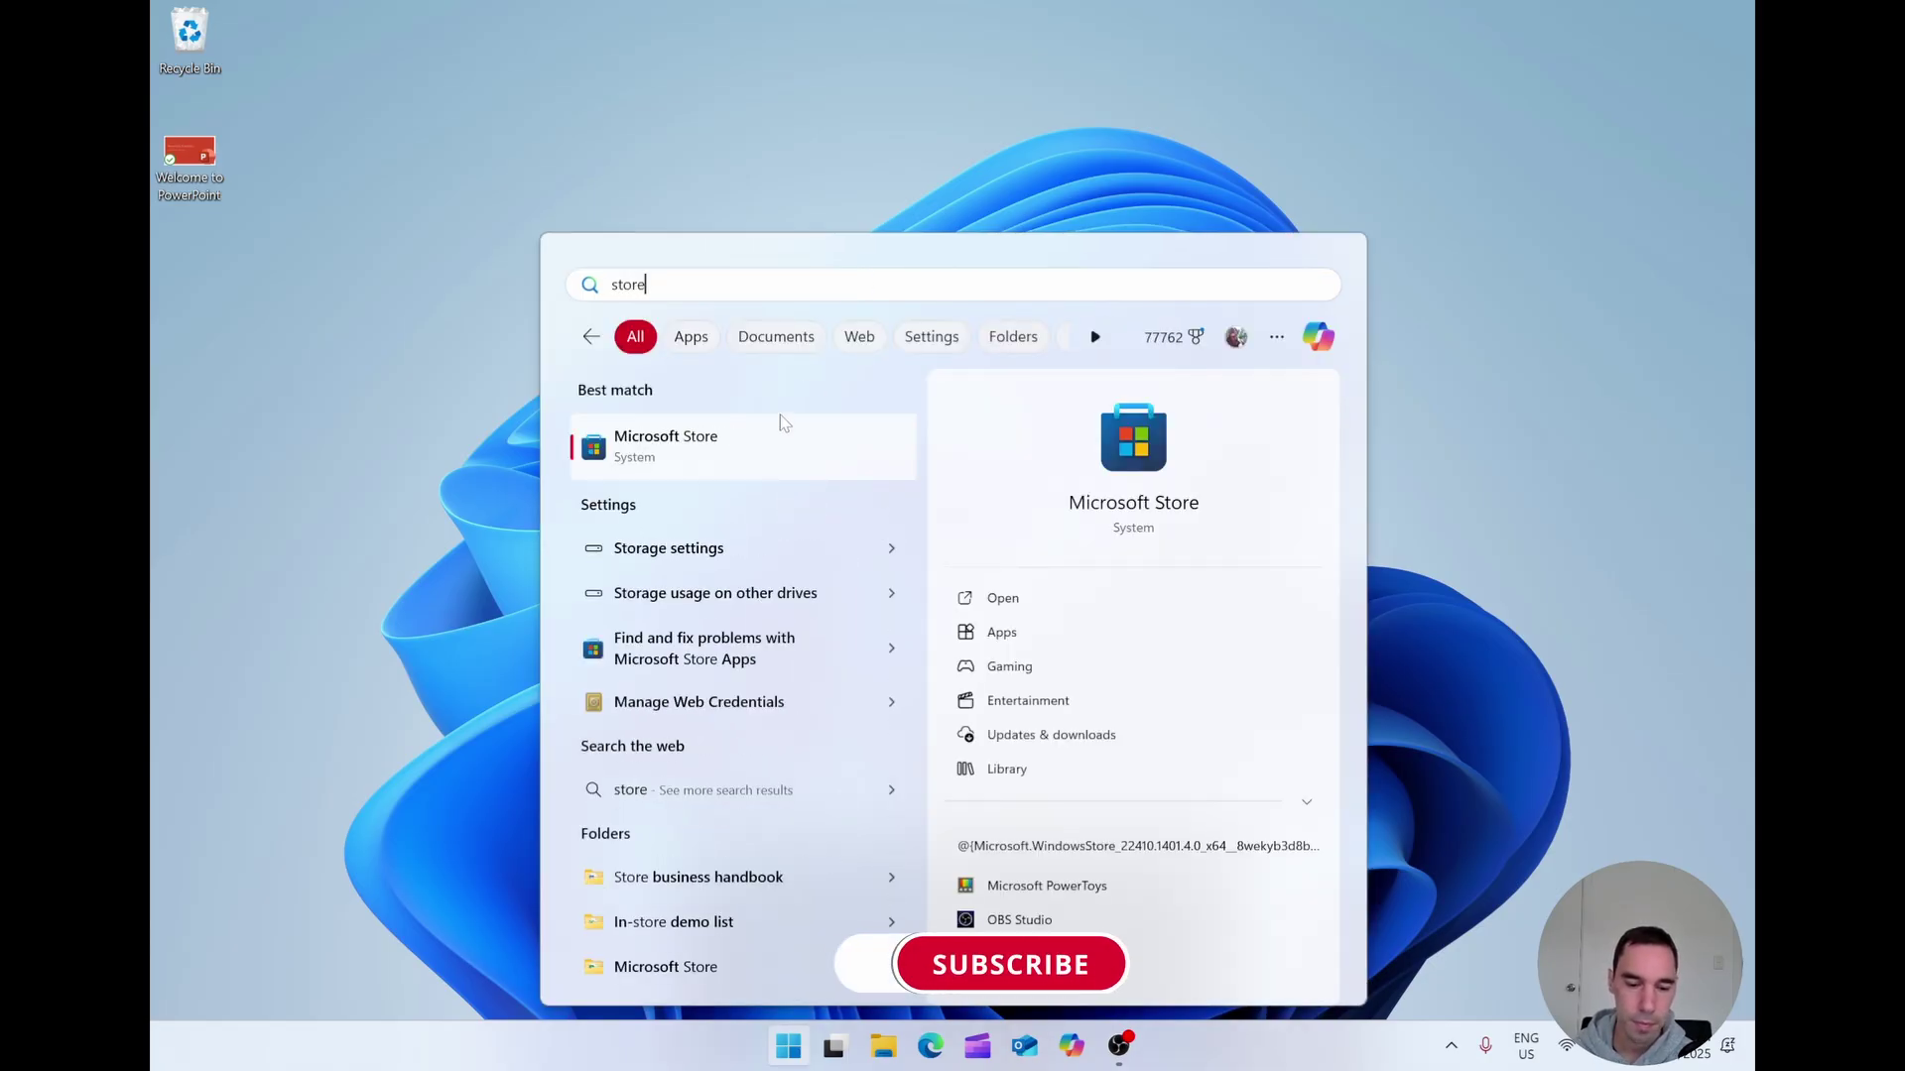
left_click(764, 437)
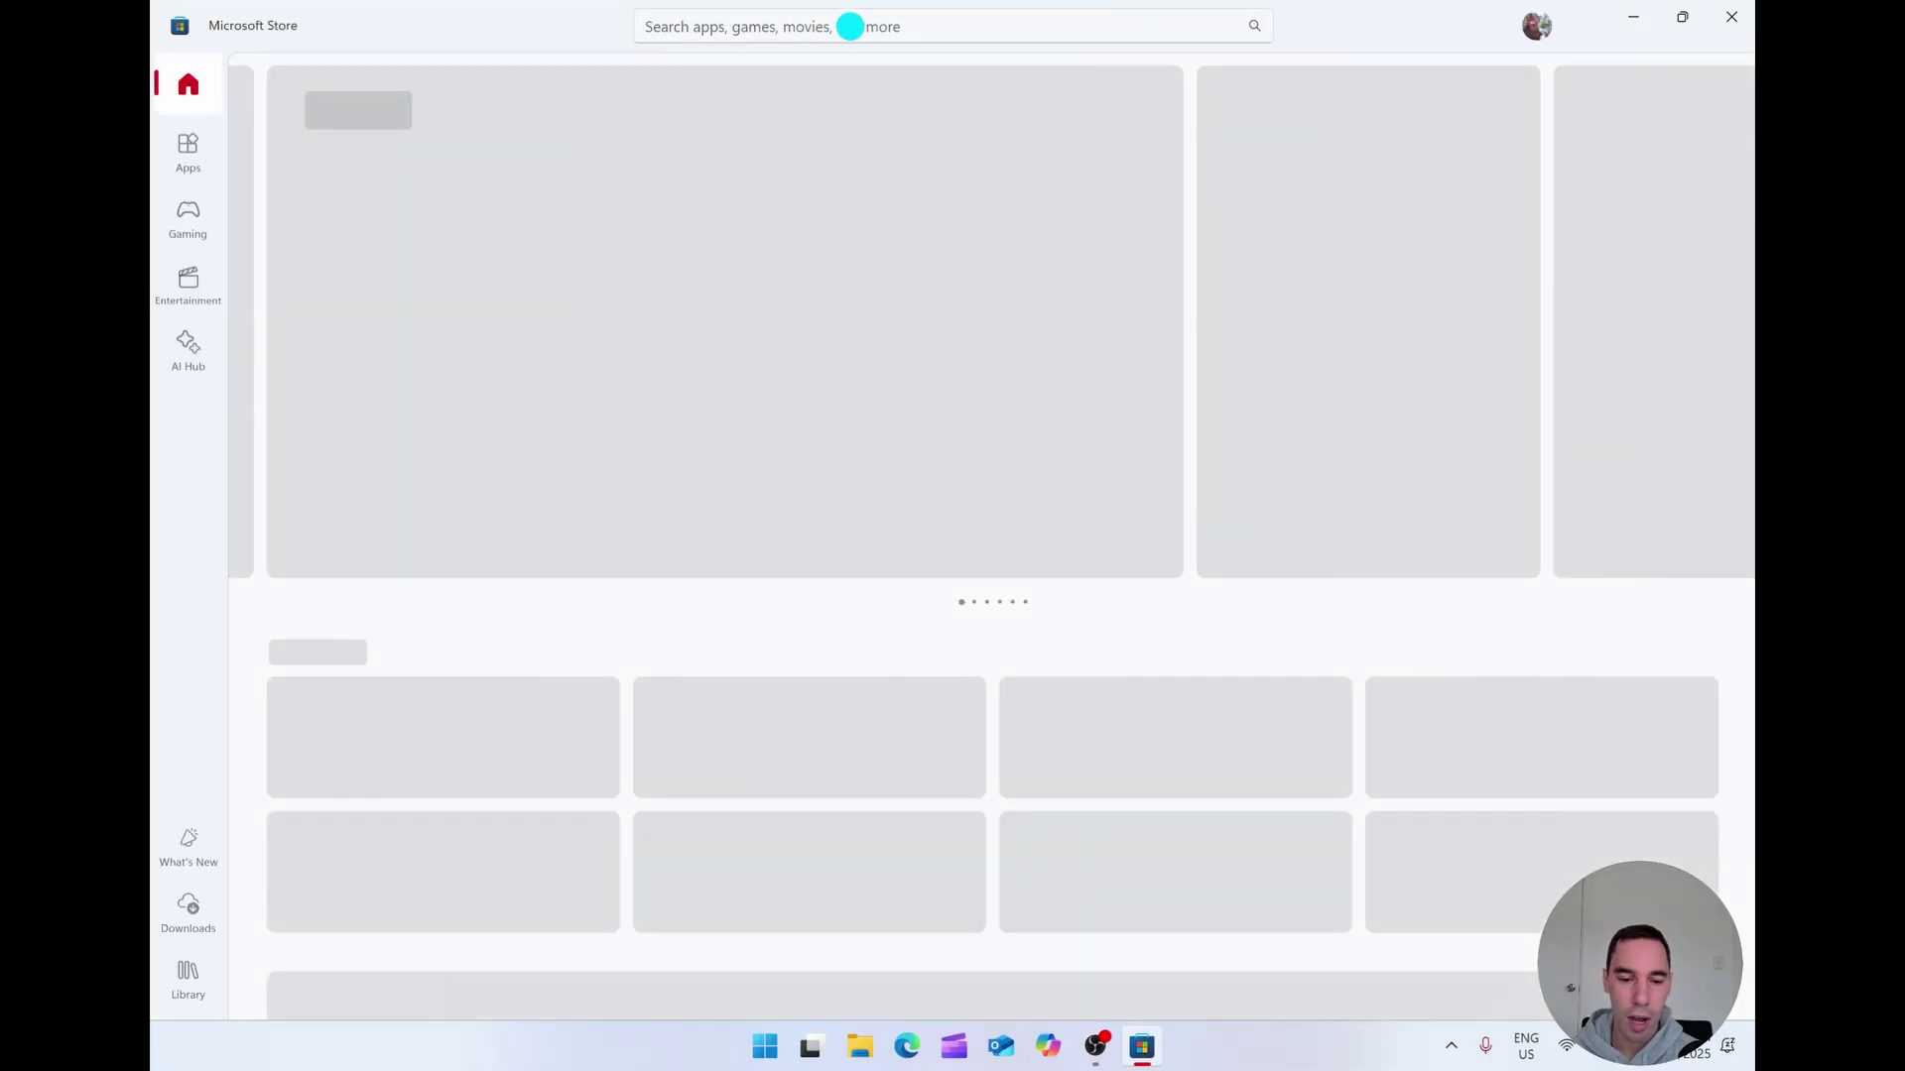
Search the Microsoft Store for 'surfaceapp'.
left_click(851, 27)
type("surfac")
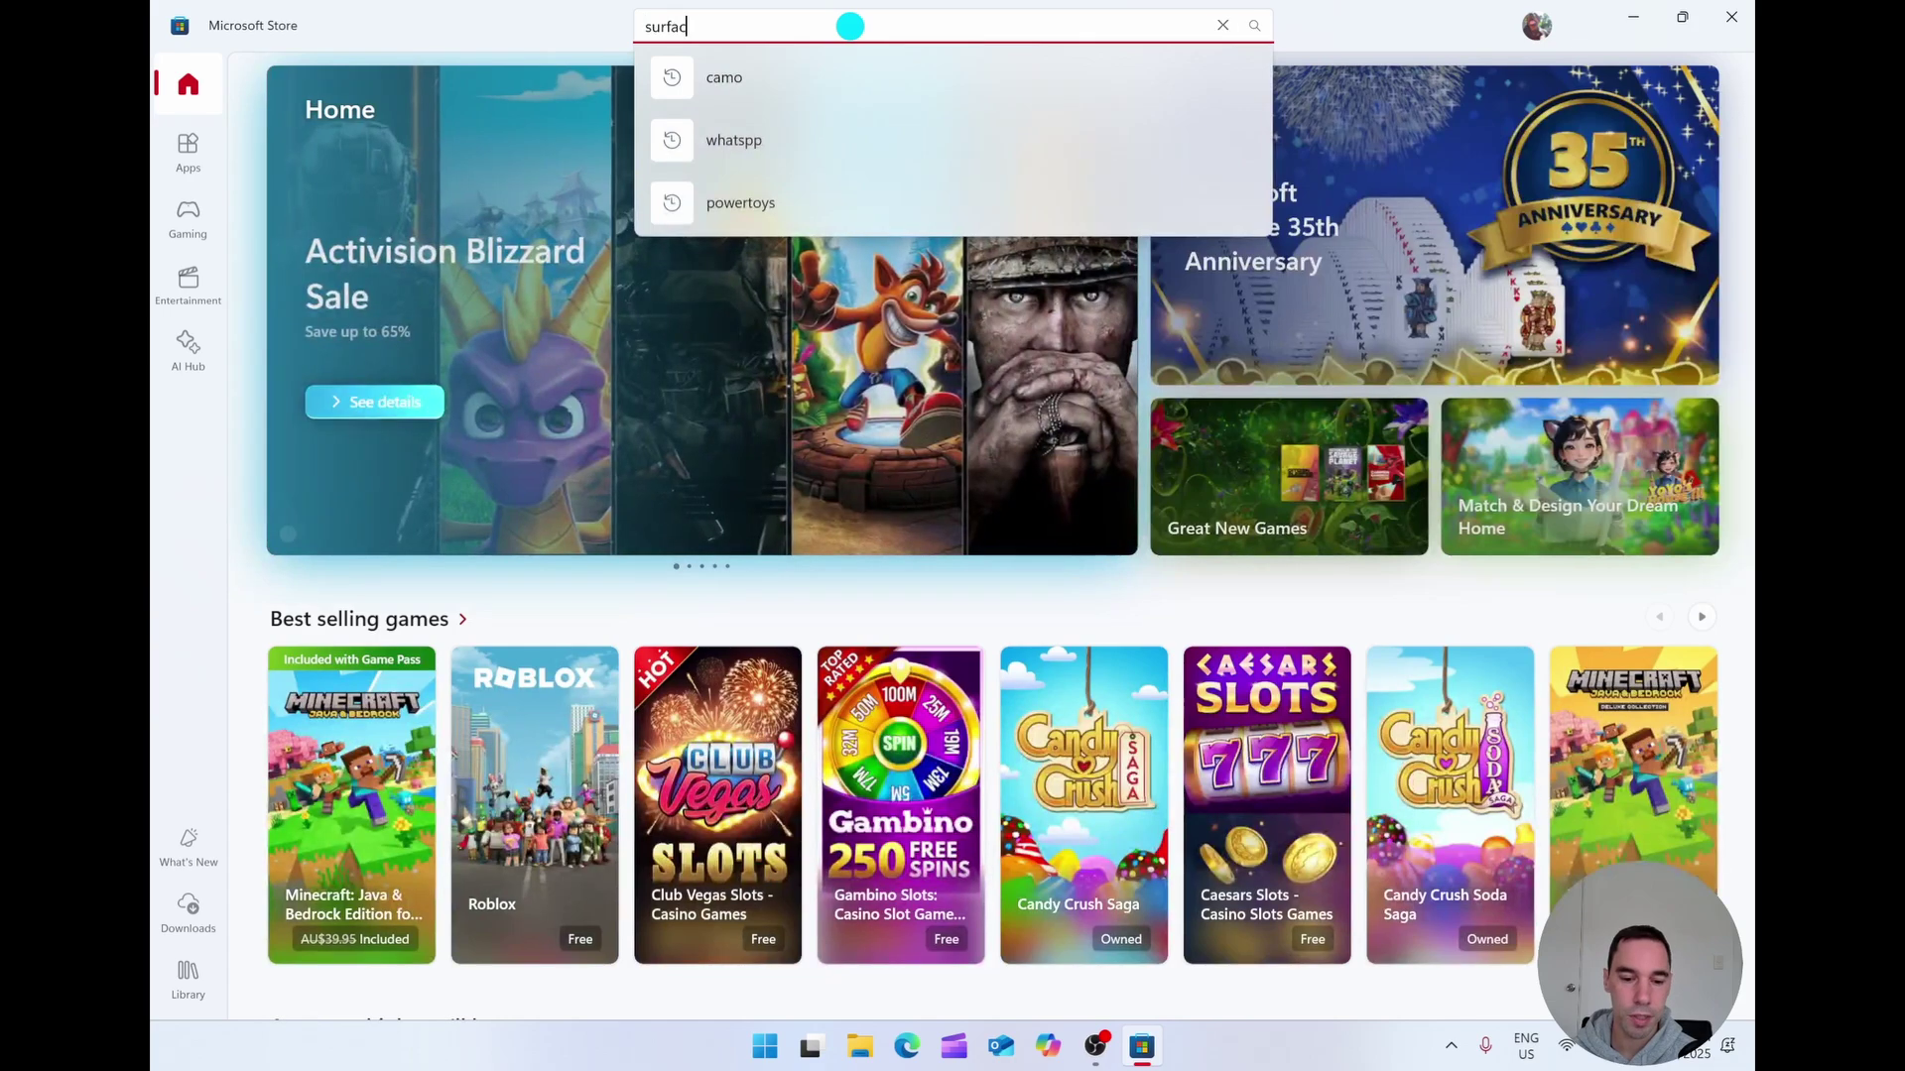
type("eapp")
key("Return")
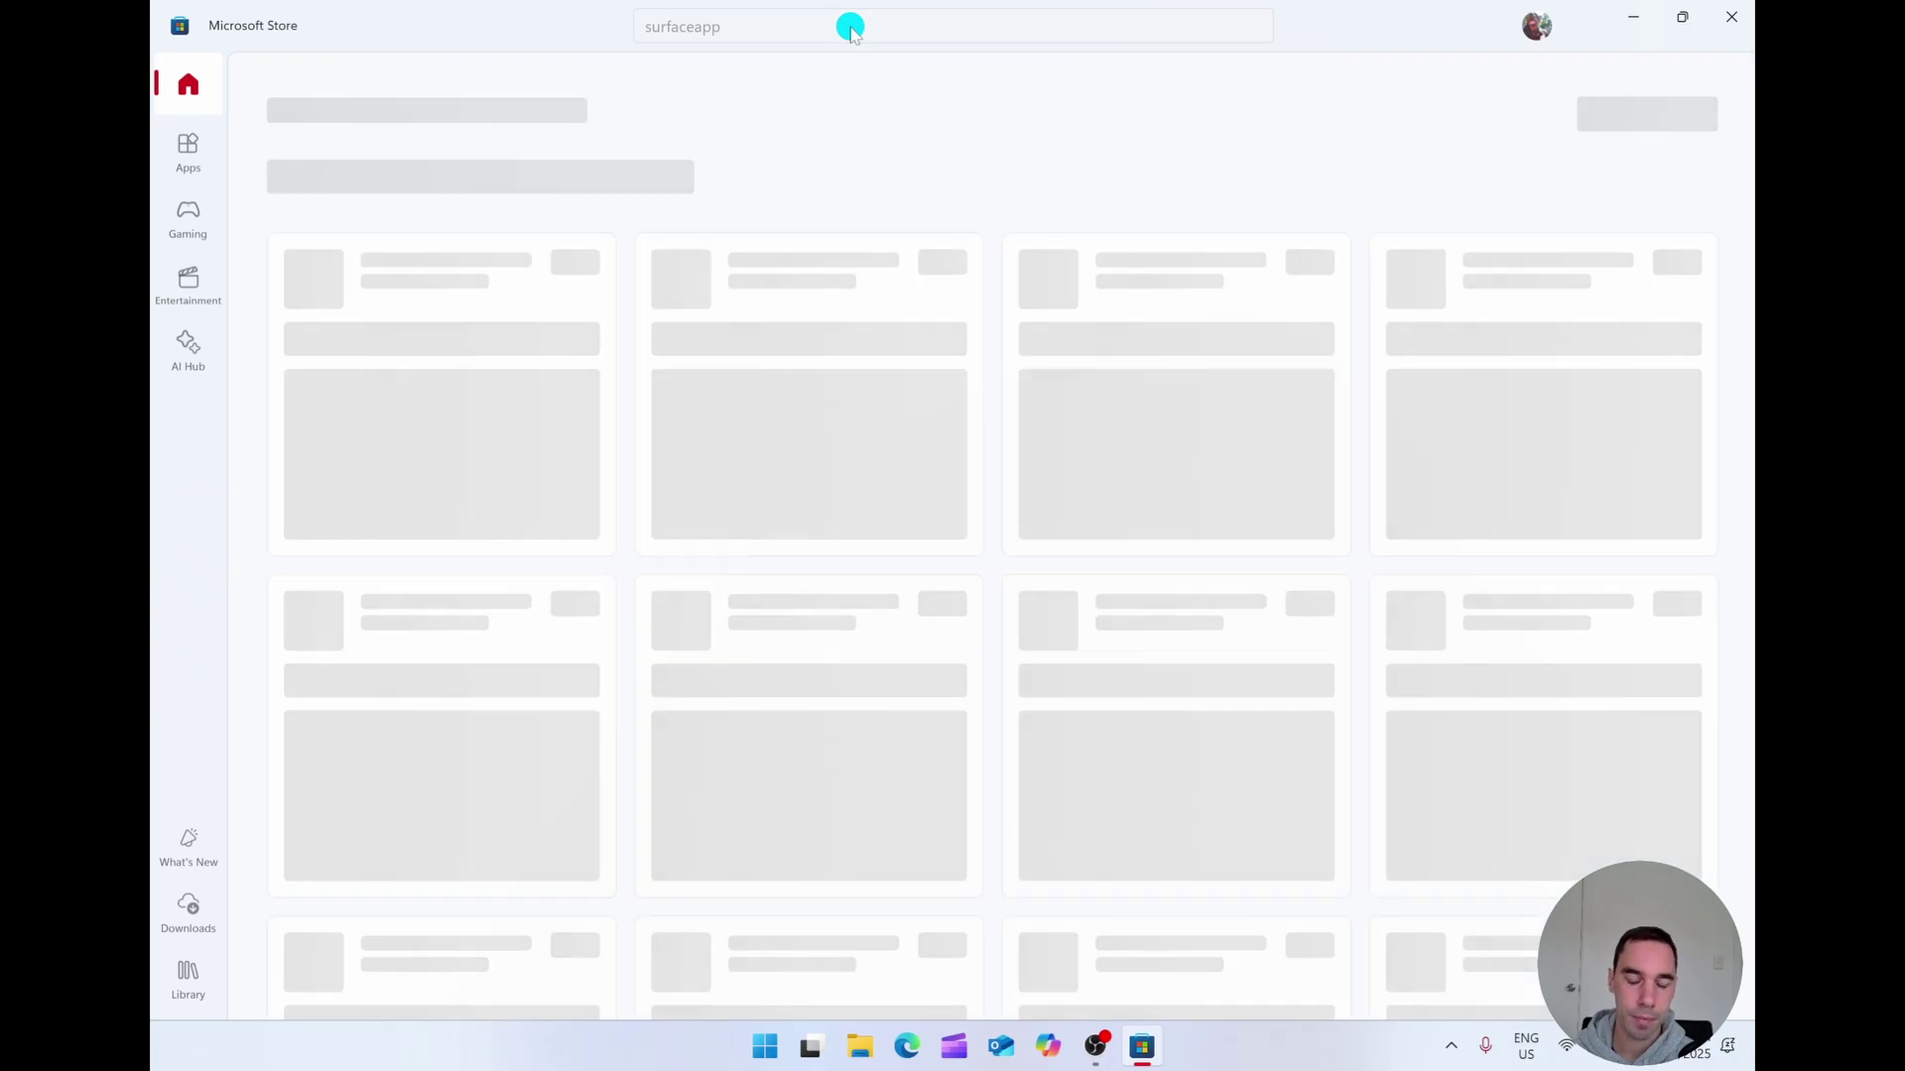